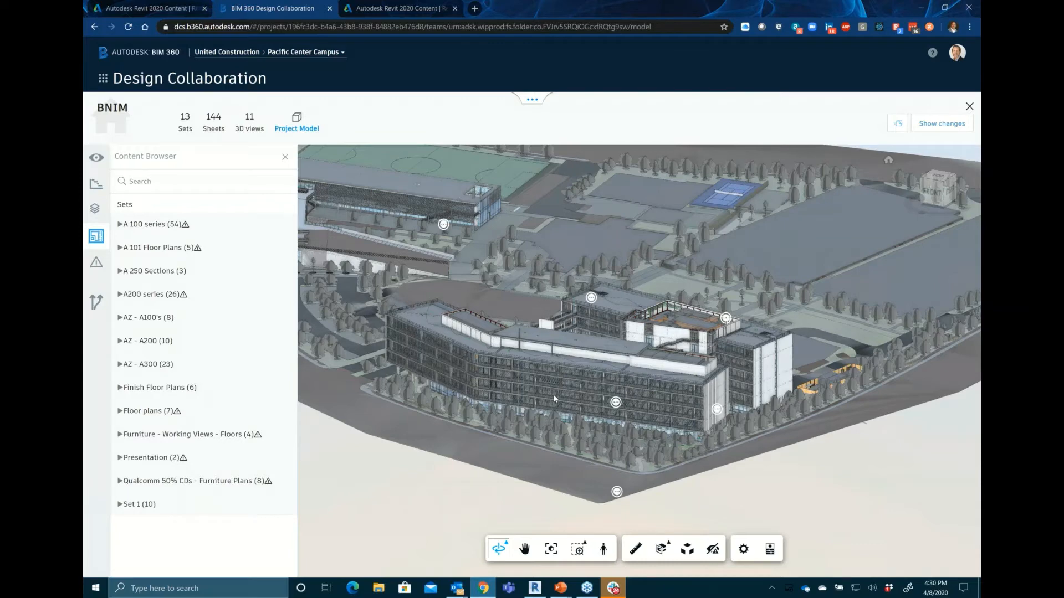
pyautogui.scroll(-1, 554, 399)
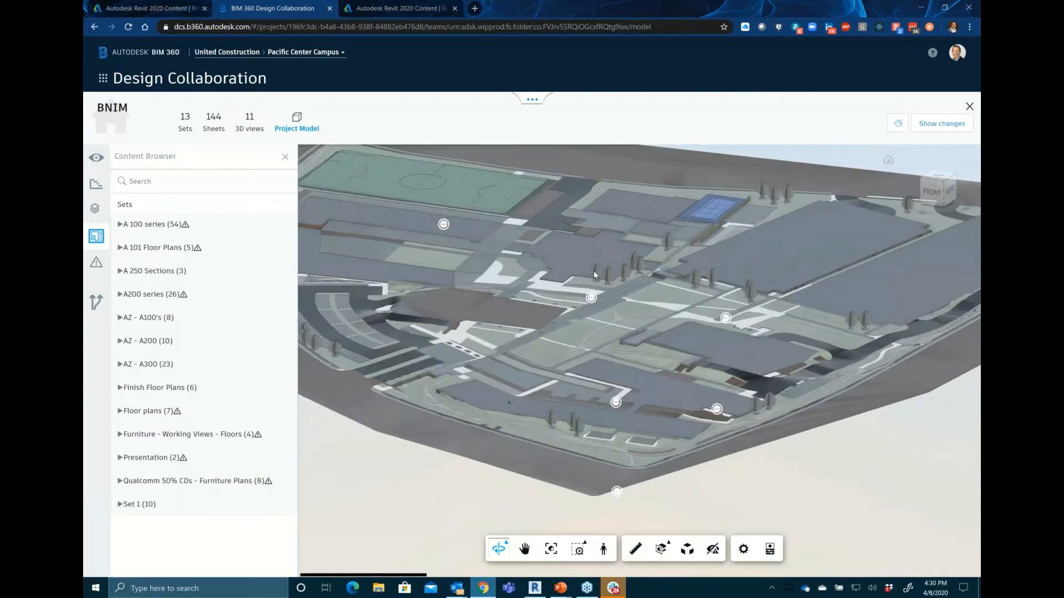
pyautogui.scroll(-3, 563, 403)
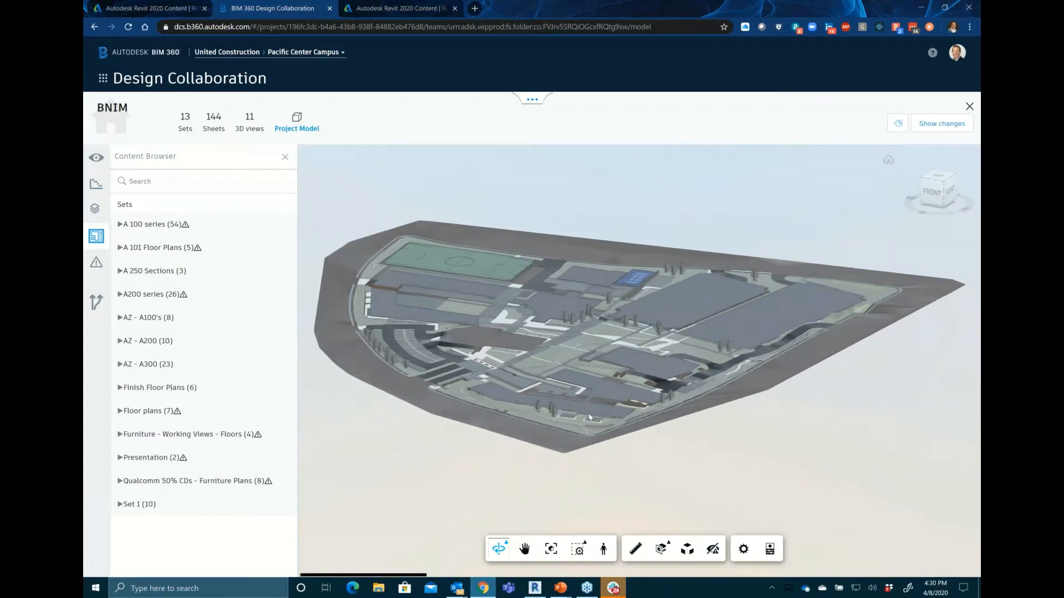
pyautogui.scroll(-1, 541, 374)
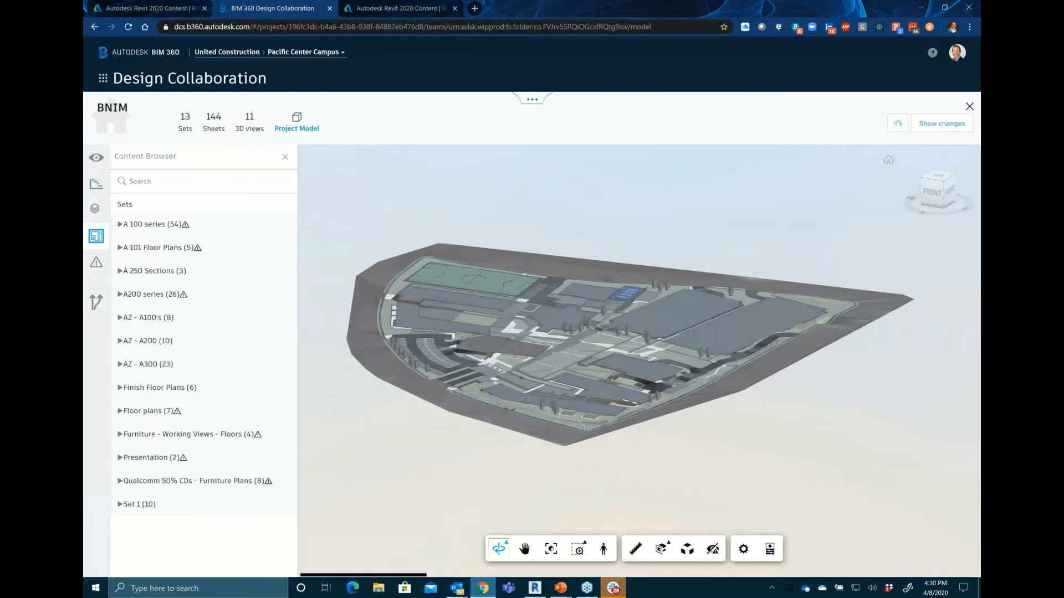
pyautogui.click(94, 159)
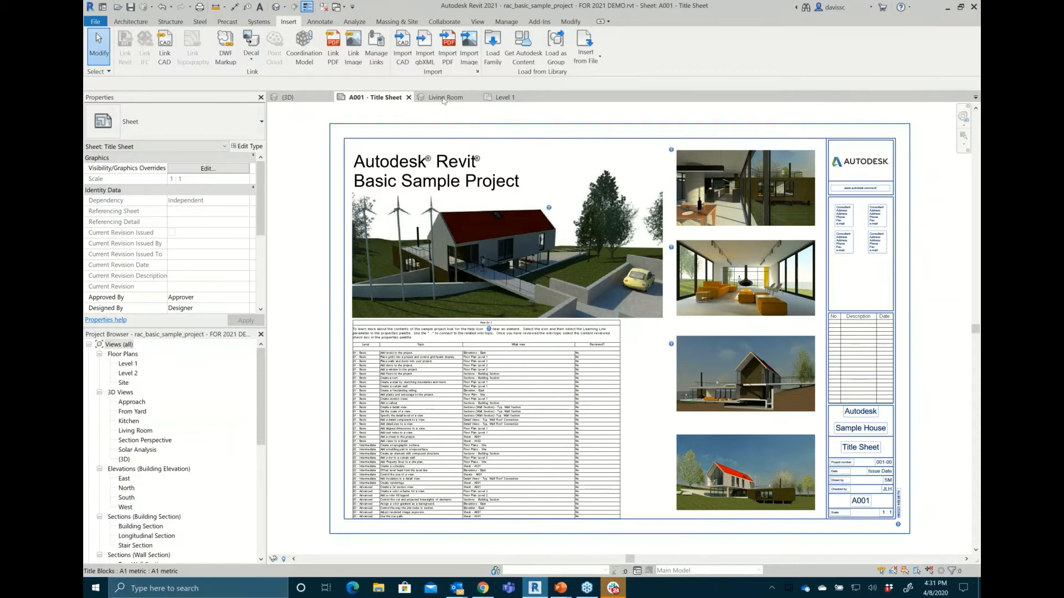
# Step: Switch to Revit and, in the Living Room view's Graphic Display Options, set the Realistic style and turn off Show Edges
pyautogui.click(443, 98)
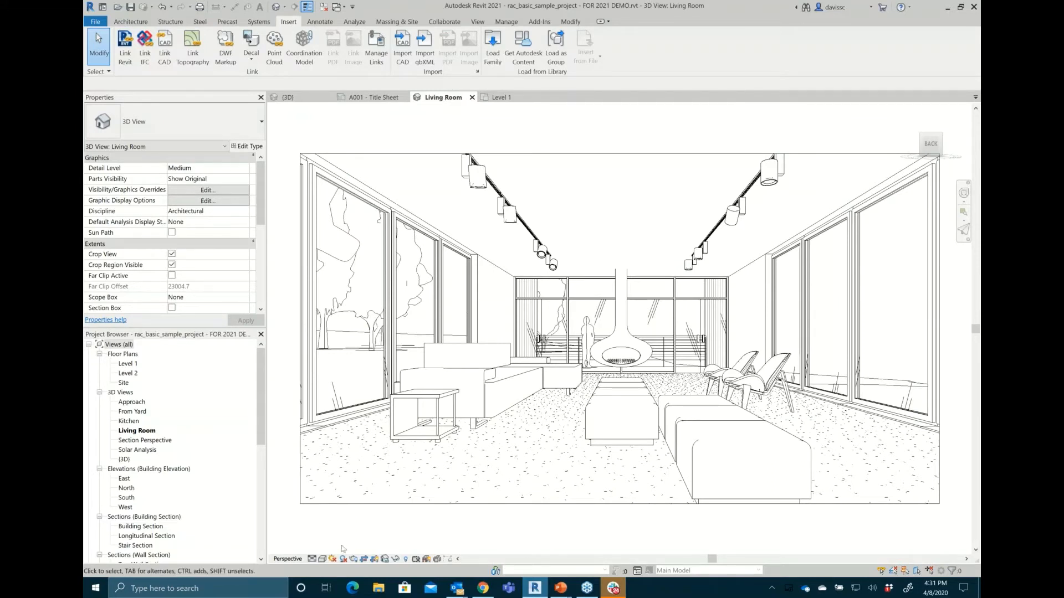
pyautogui.click(322, 558)
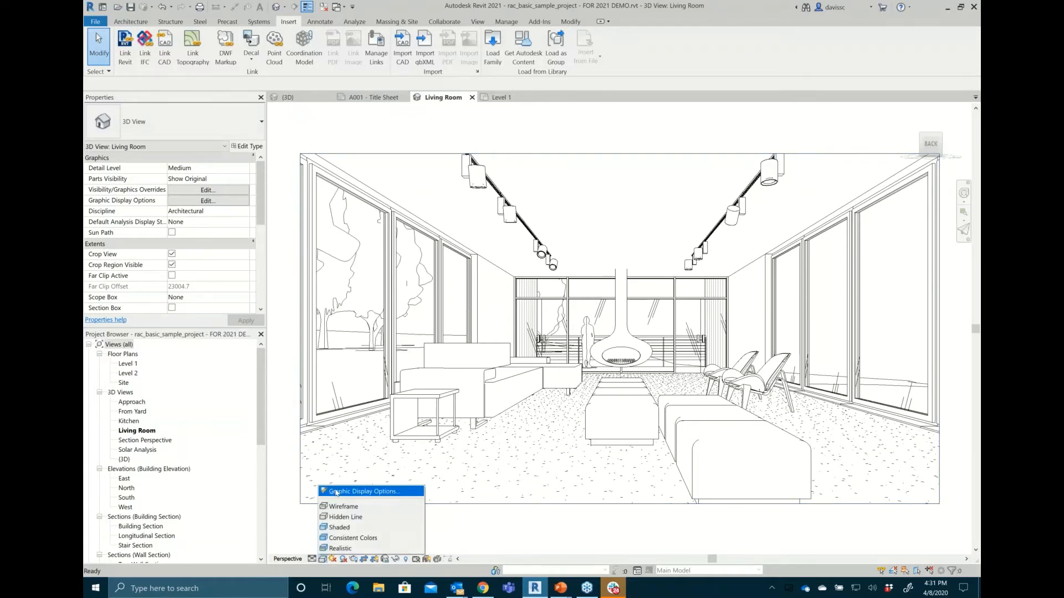
pyautogui.click(336, 492)
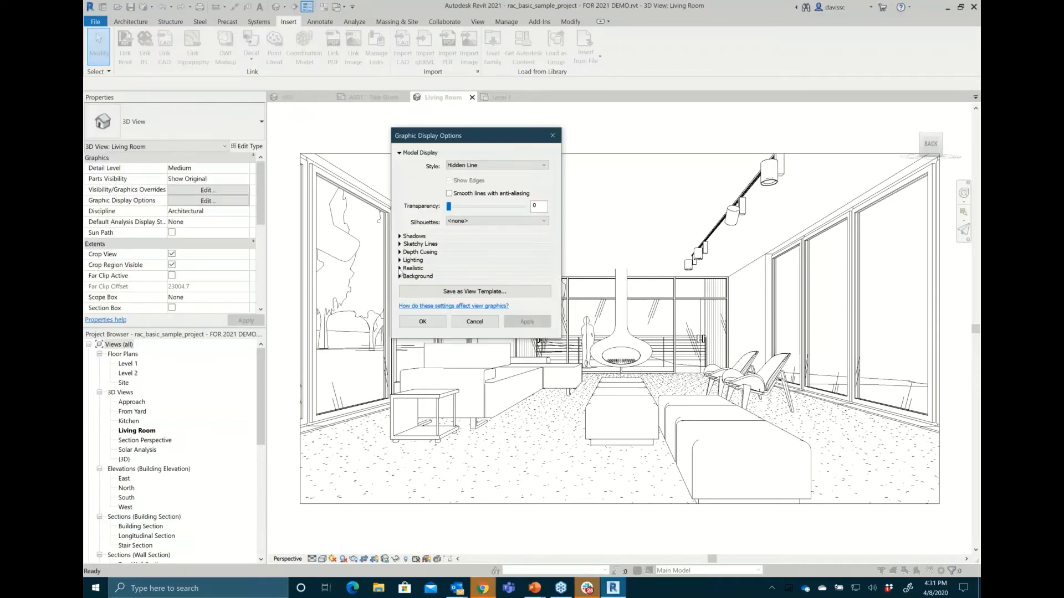
pyautogui.click(400, 269)
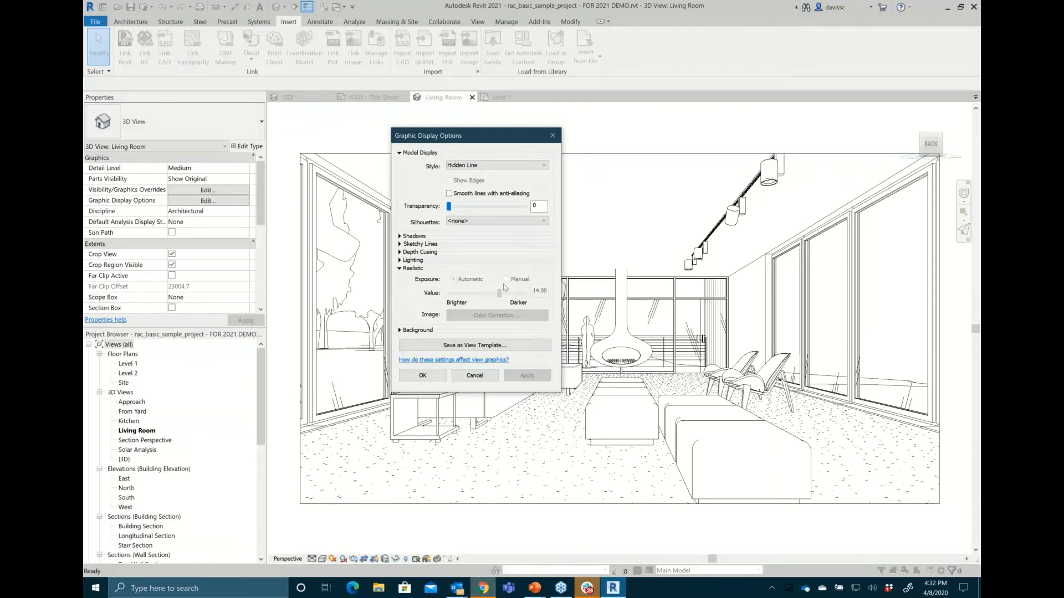
pyautogui.click(500, 165)
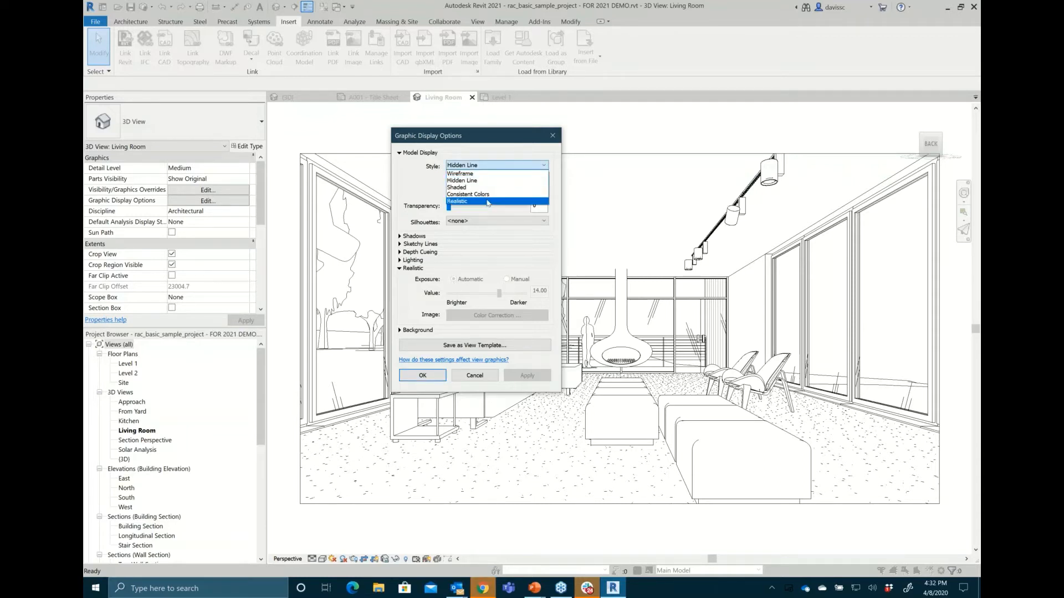
pyautogui.click(465, 203)
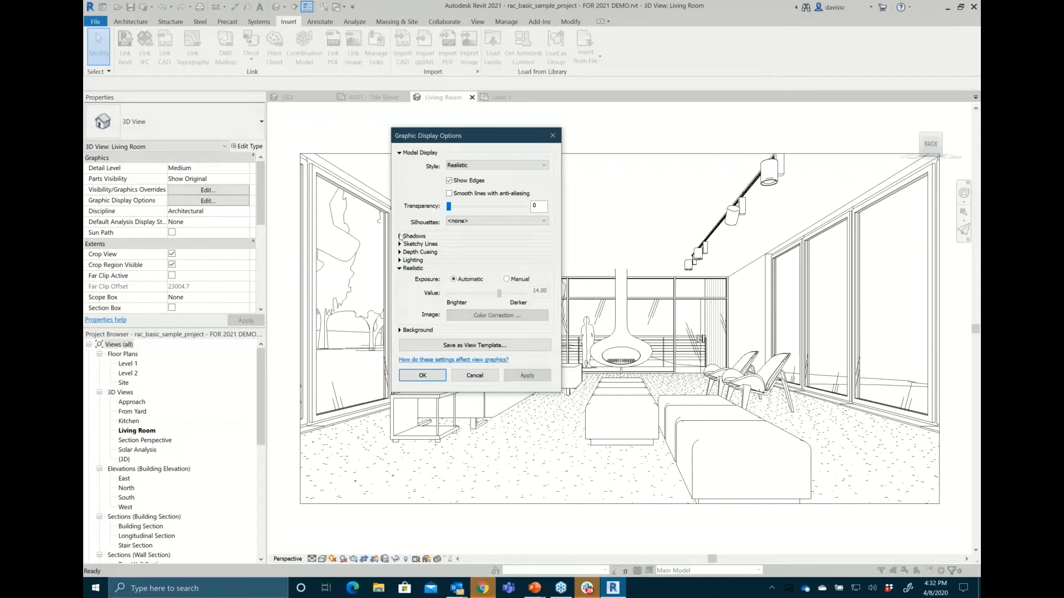
pyautogui.click(400, 236)
pyautogui.click(449, 181)
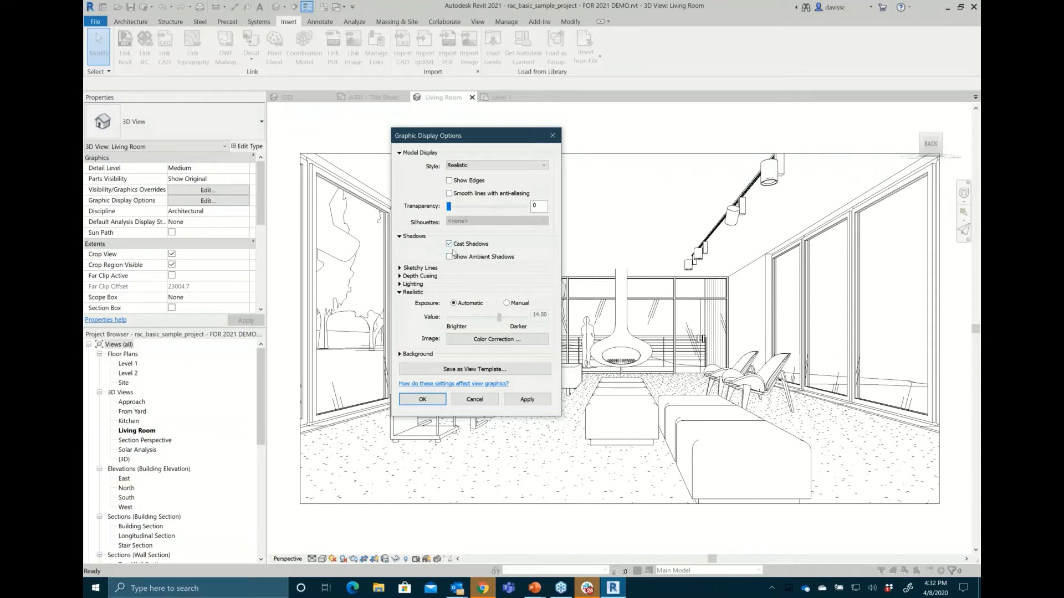
pyautogui.click(400, 268)
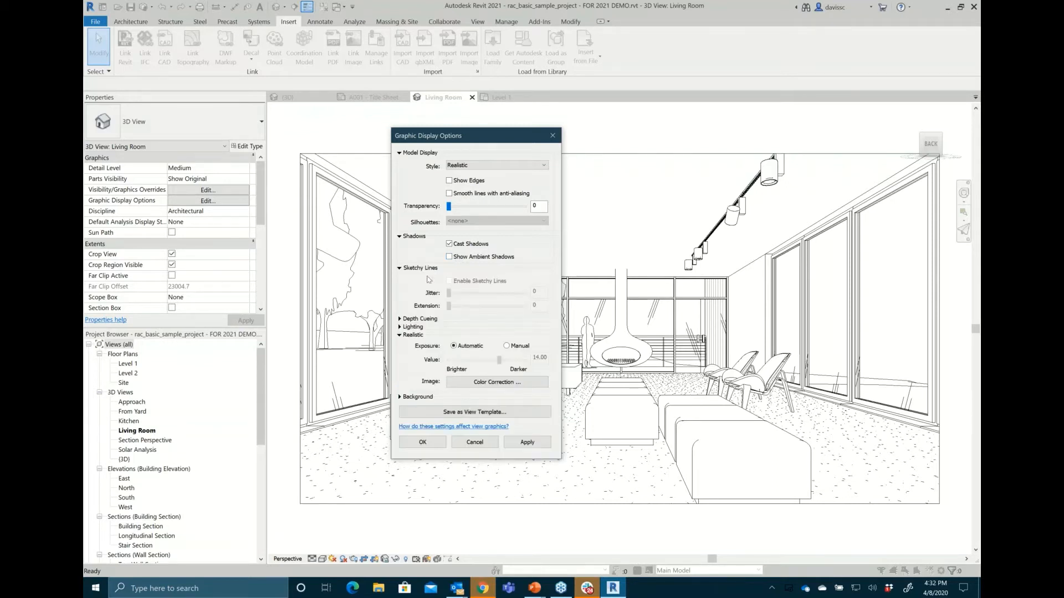
pyautogui.click(400, 268)
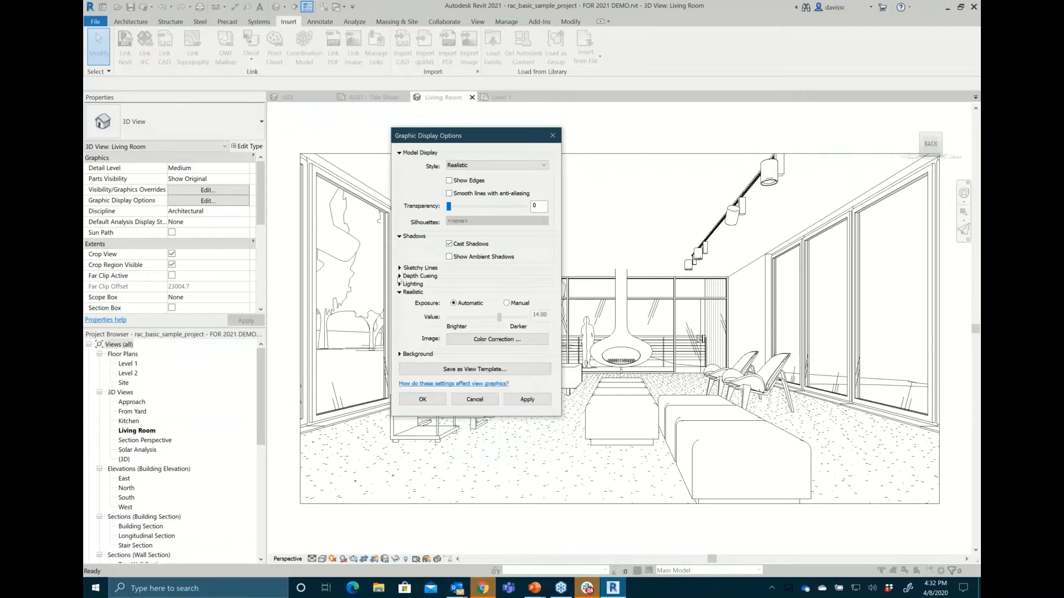
pyautogui.click(400, 276)
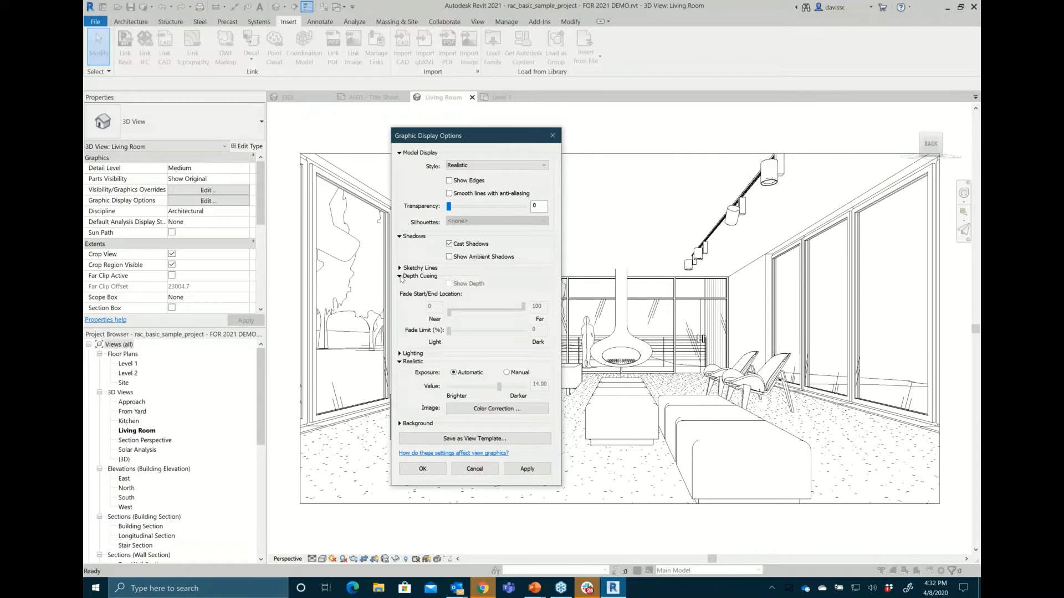
pyautogui.click(400, 276)
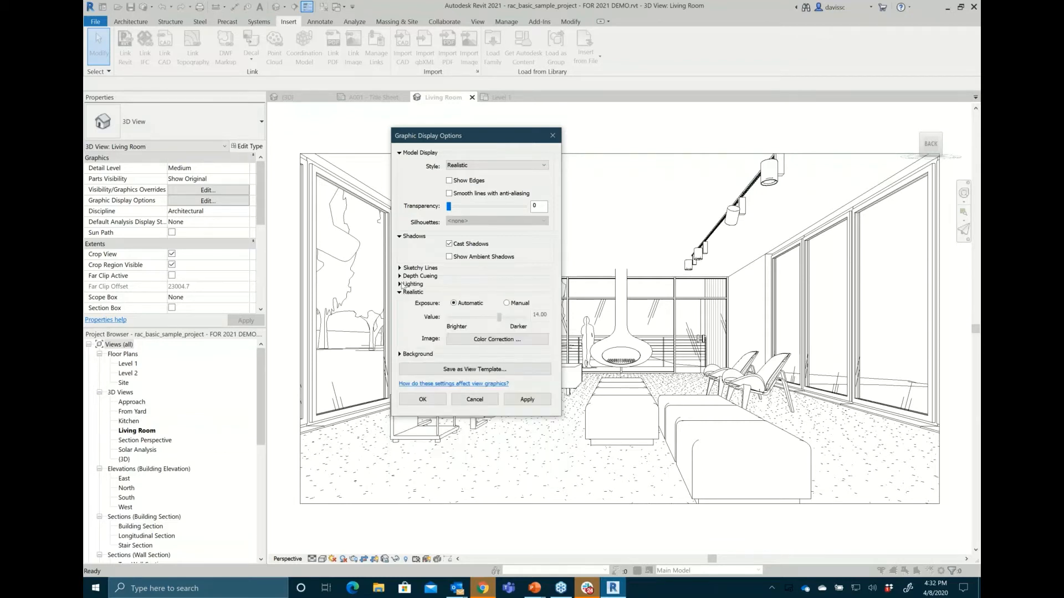
# Step: Set the view's lighting scheme to Interior: Artificial only
pyautogui.click(400, 284)
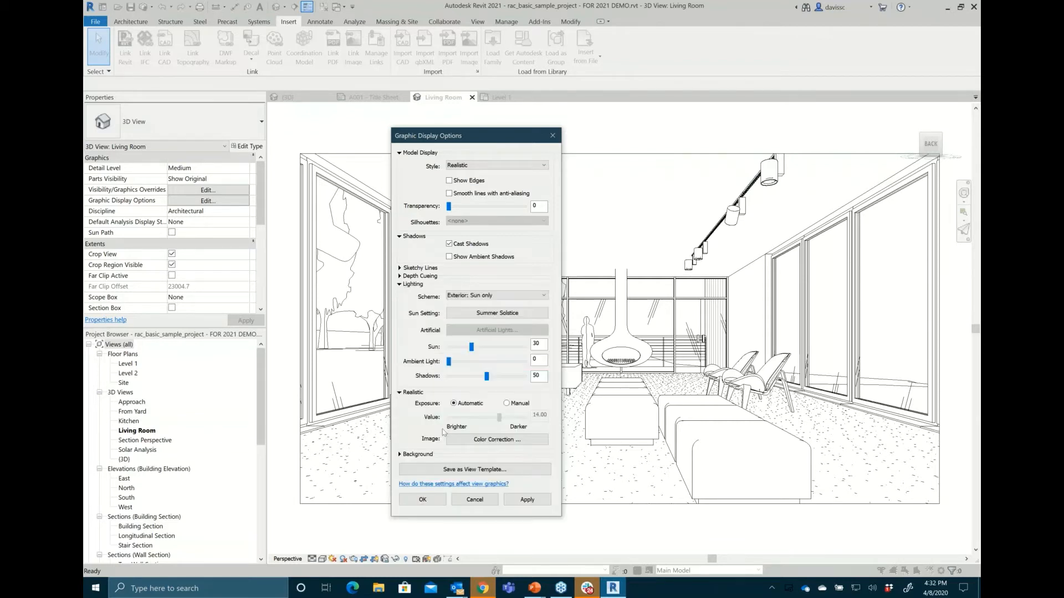
pyautogui.click(485, 297)
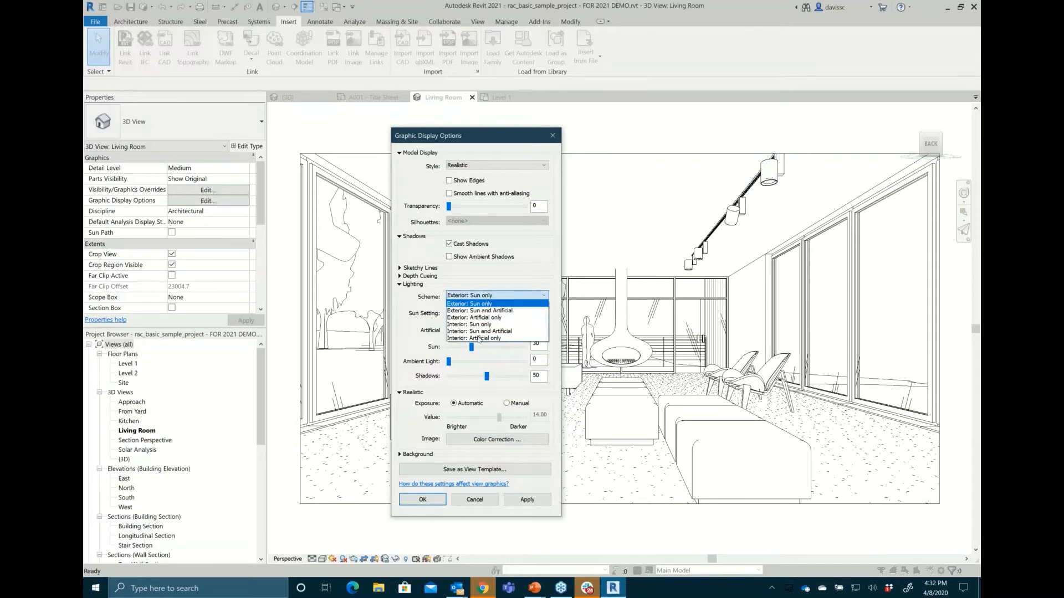
pyautogui.click(479, 338)
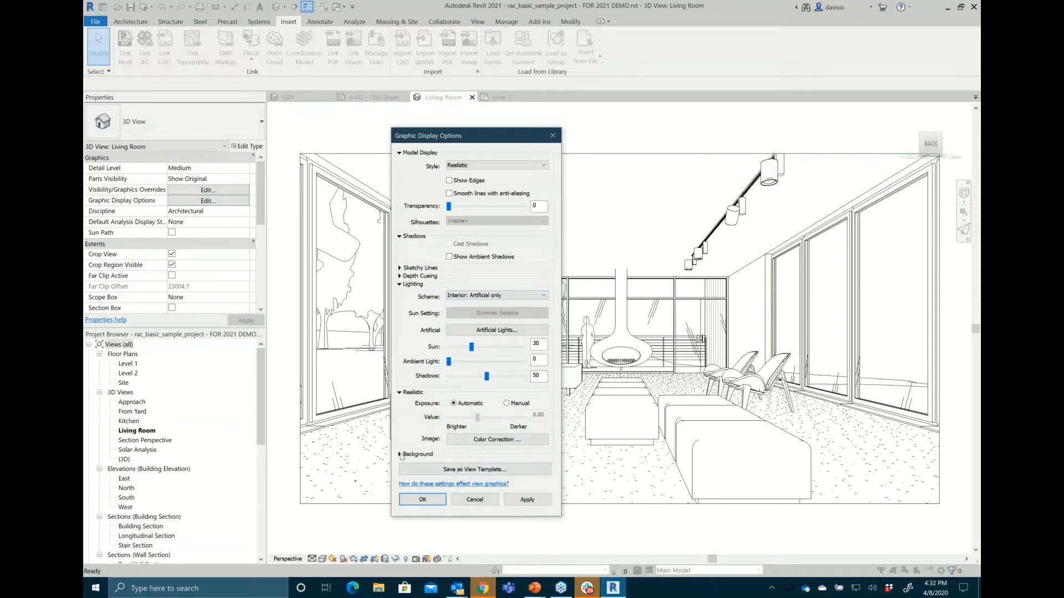
# Step: Set the view background to Gradient, apply the graphic display settings and close the dialog
pyautogui.click(399, 455)
pyautogui.click(470, 471)
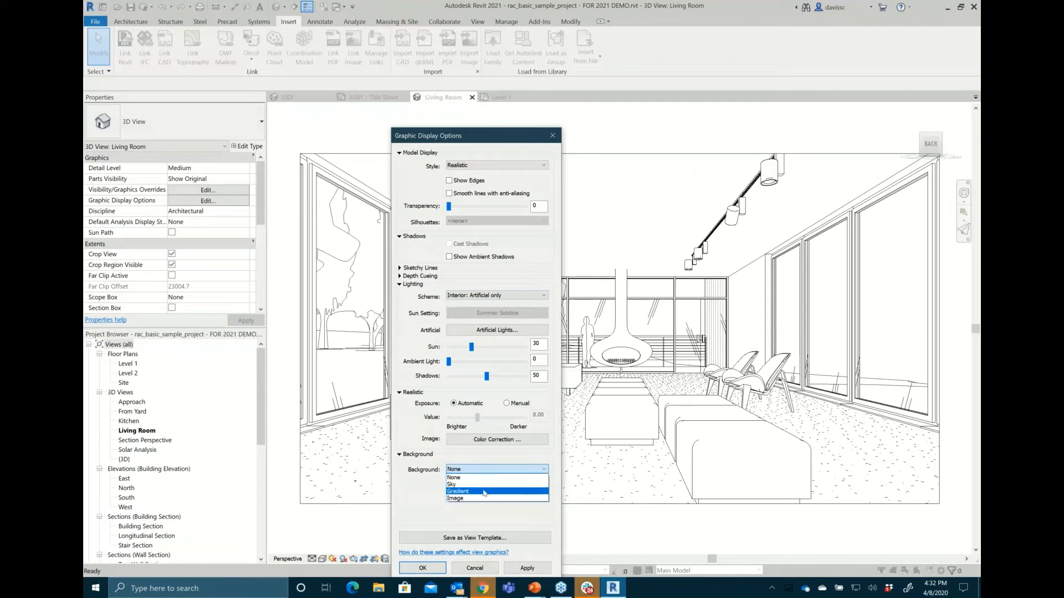
pyautogui.click(467, 489)
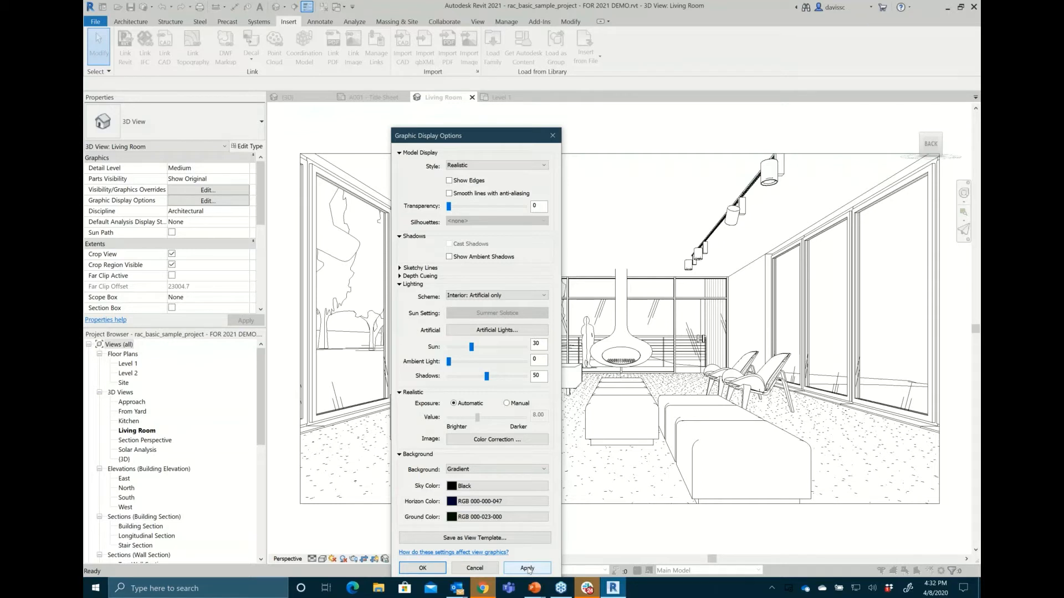
pyautogui.click(528, 570)
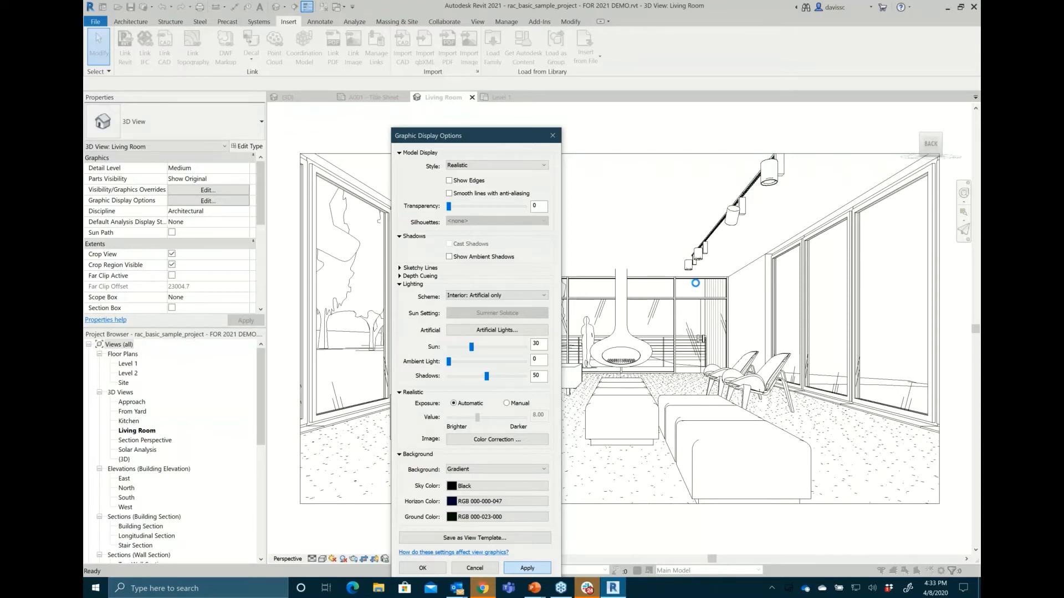
pyautogui.click(553, 136)
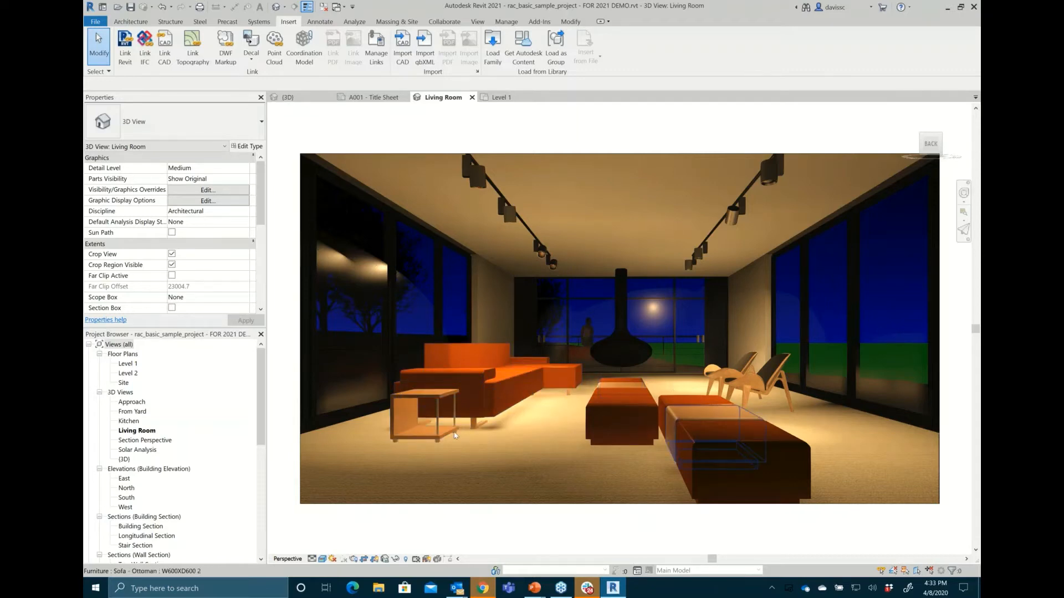
# Step: Delete the small side table beside the orange sofa
pyautogui.click(438, 407)
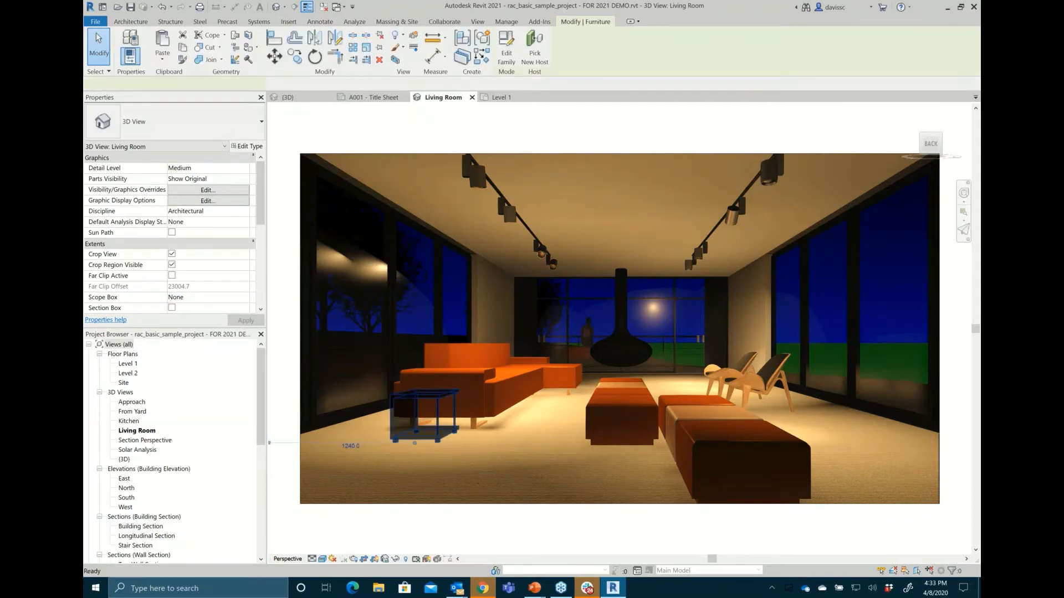
pyautogui.press('Delete')
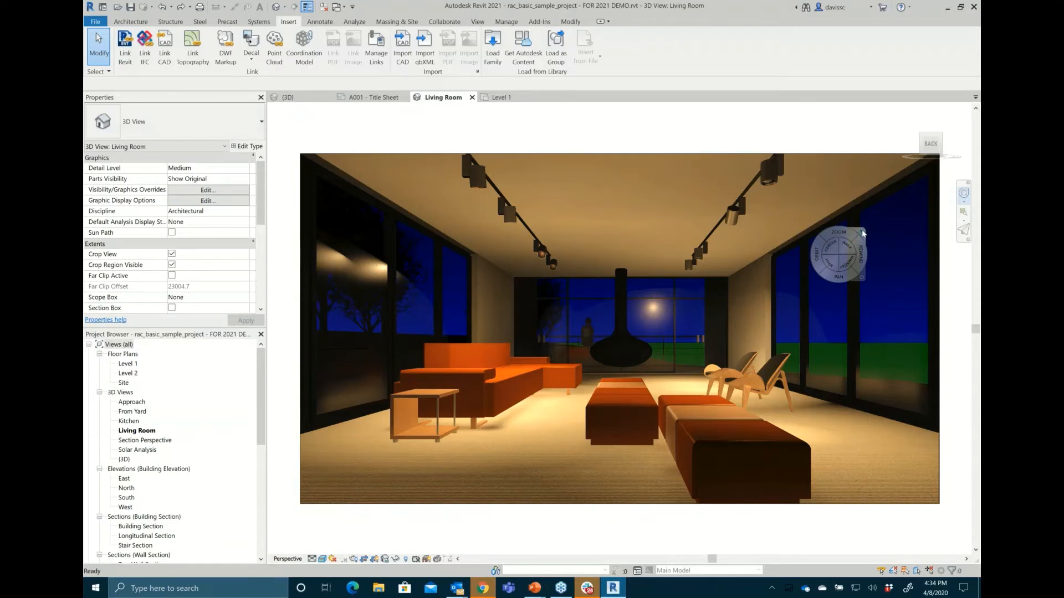
# Step: Dismiss the steering wheel and fly through the living room towards the fireplace to inspect the realistic view
pyautogui.click(862, 233)
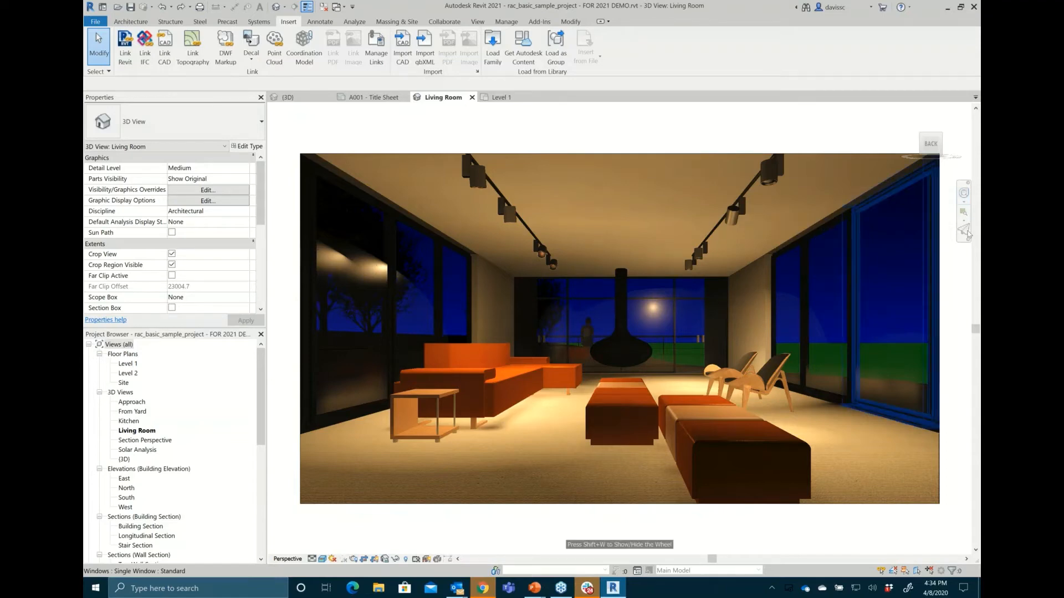
pyautogui.click(964, 233)
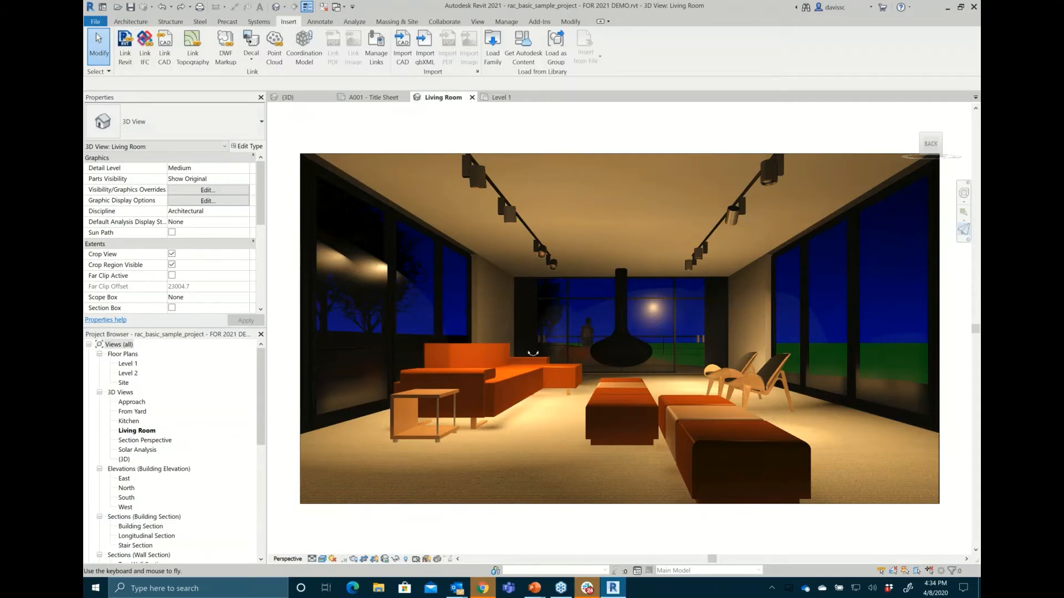
pyautogui.moveTo(533, 353); pyautogui.dragTo(619, 361)
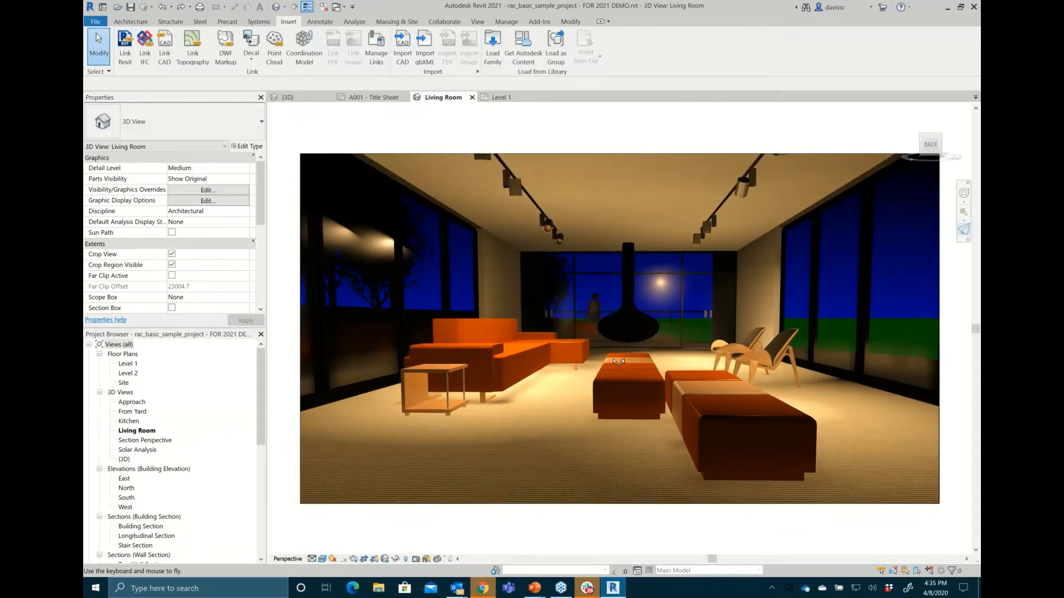
pyautogui.moveTo(619, 361); pyautogui.dragTo(626, 355)
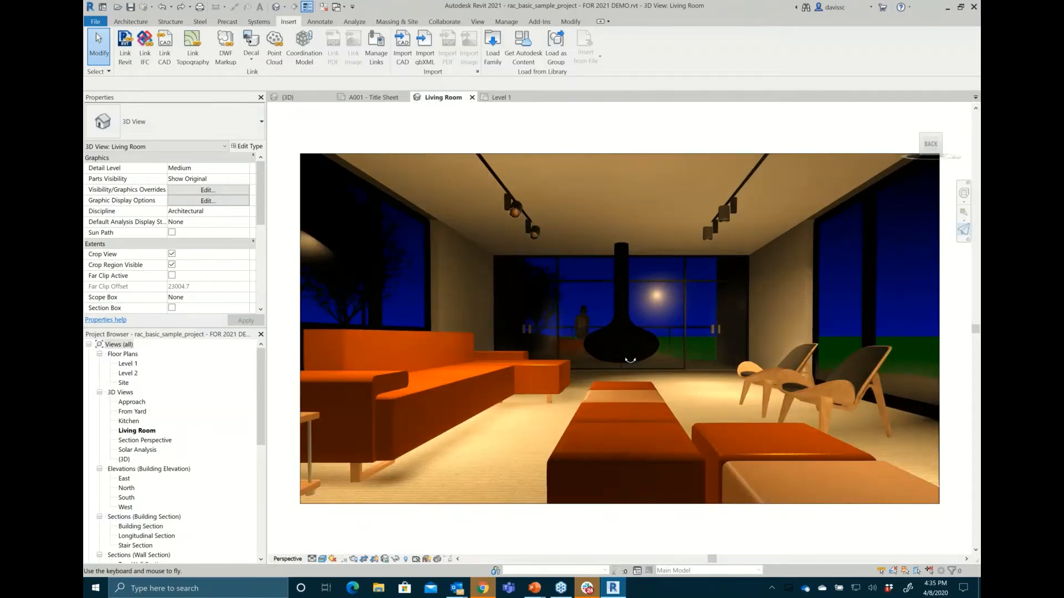
pyautogui.moveTo(630, 360); pyautogui.dragTo(631, 371)
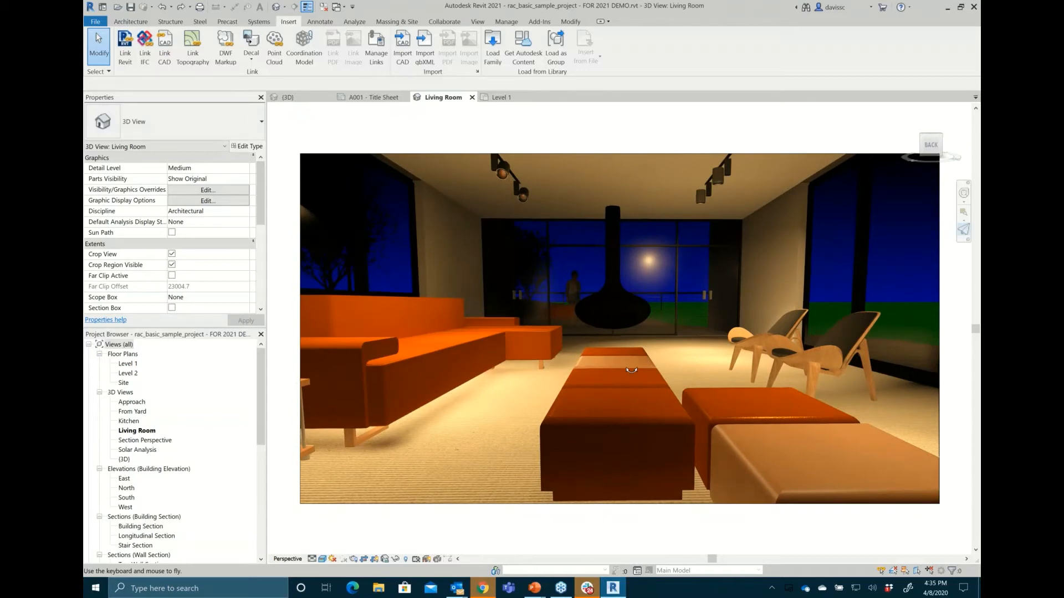
pyautogui.moveTo(631, 370); pyautogui.dragTo(623, 347)
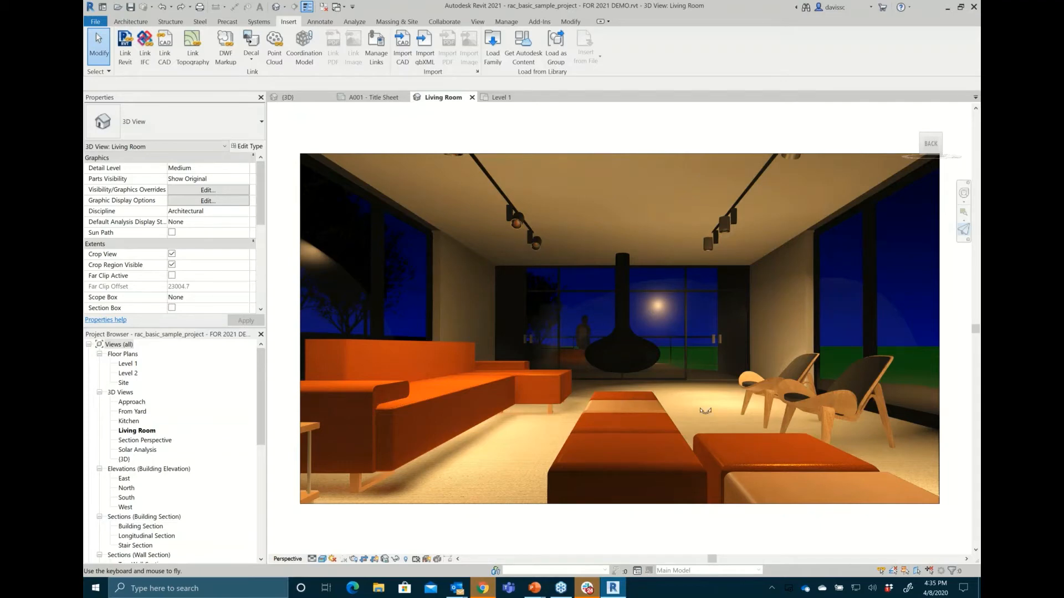
pyautogui.moveTo(704, 410); pyautogui.dragTo(661, 397)
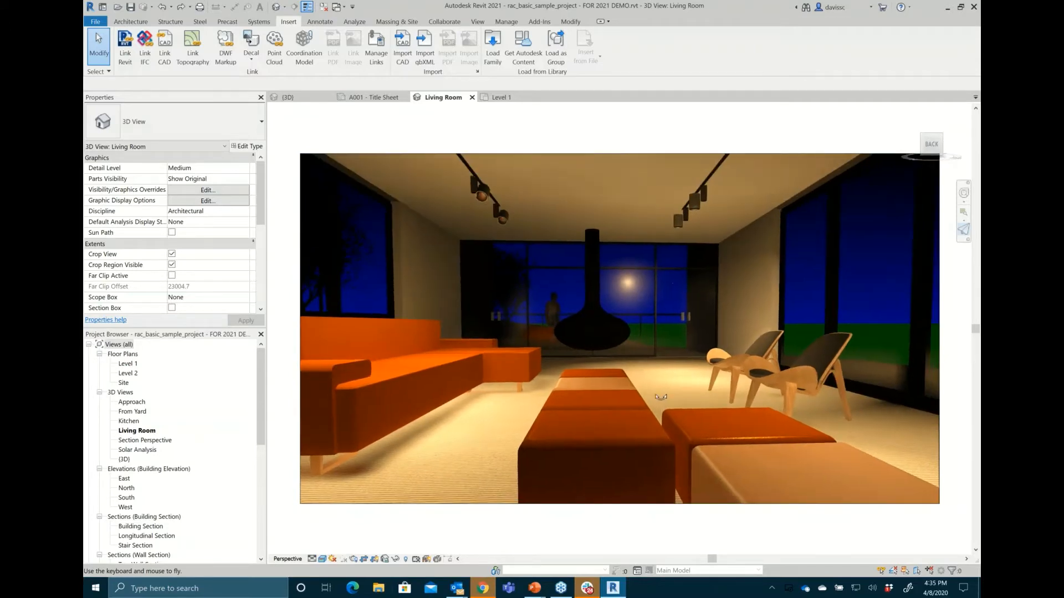
pyautogui.press('Escape')
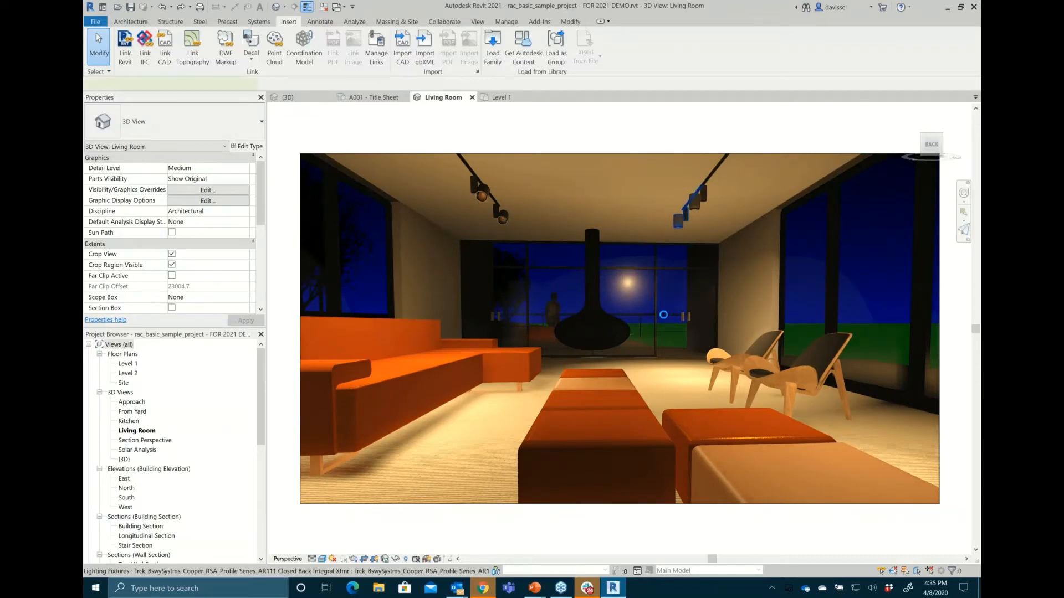
# Step: Delete the spotlights and their ceiling track on the armchair side of the living room
pyautogui.click(678, 221)
pyautogui.click(702, 335)
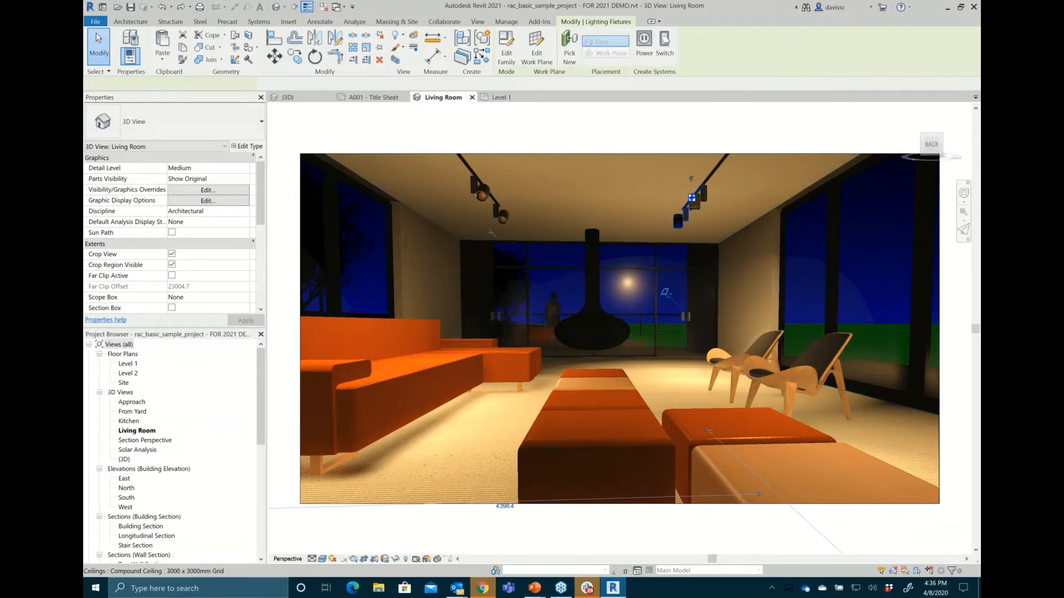
pyautogui.press('Delete')
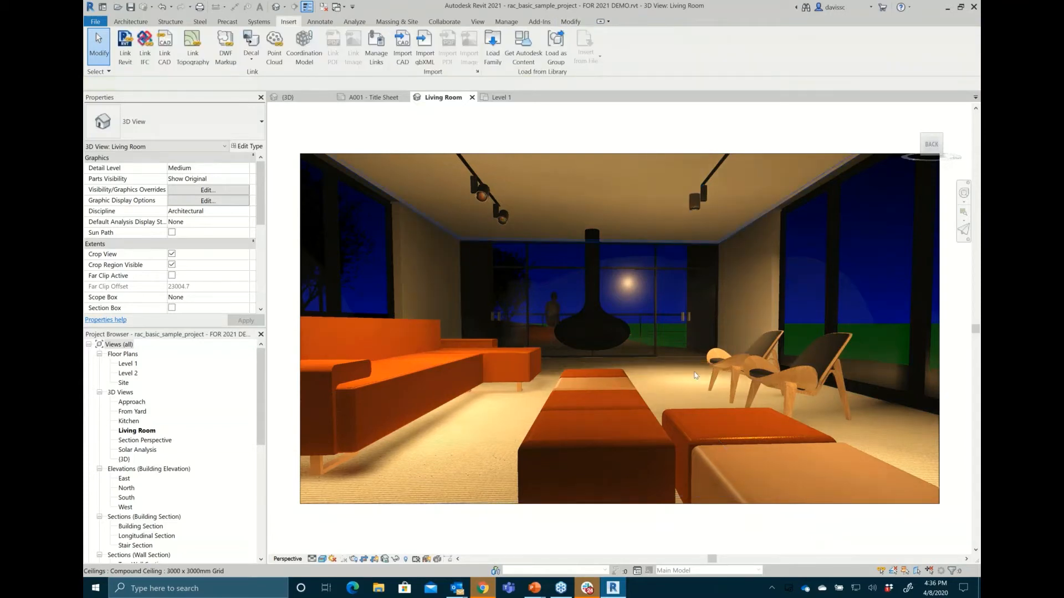
pyautogui.click(696, 203)
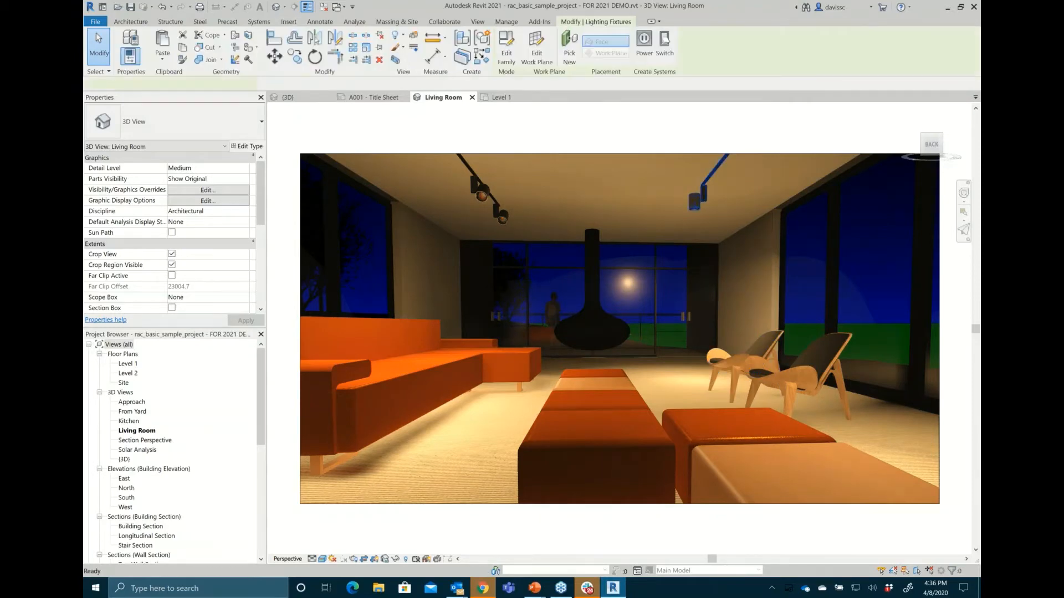
pyautogui.press('Escape')
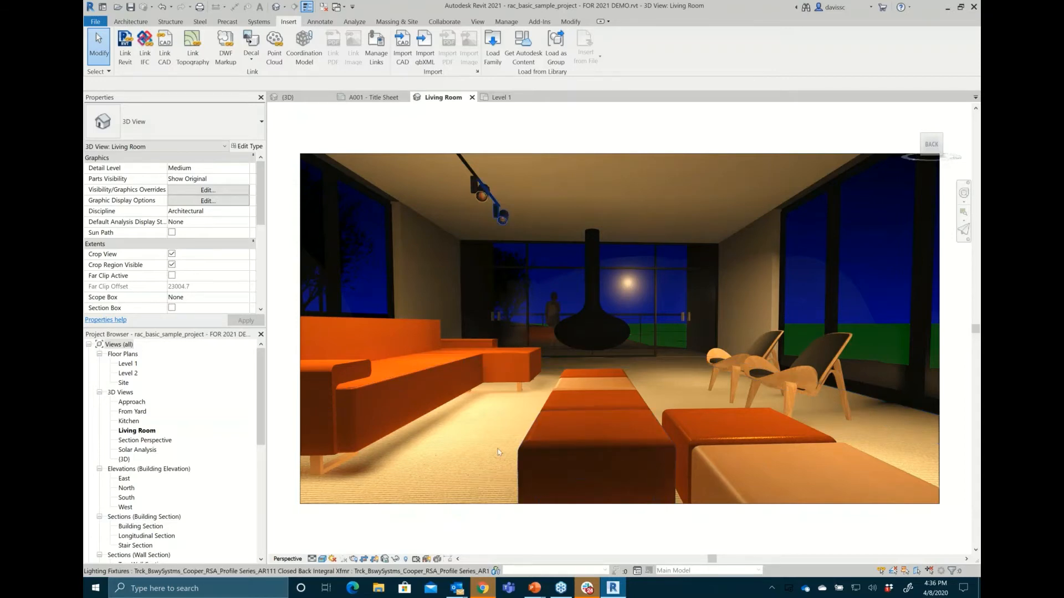
# Step: Fly through the living room to inspect the realistic lighting without the removed fixtures, and switch to the Level 1 floor plan
pyautogui.click(965, 230)
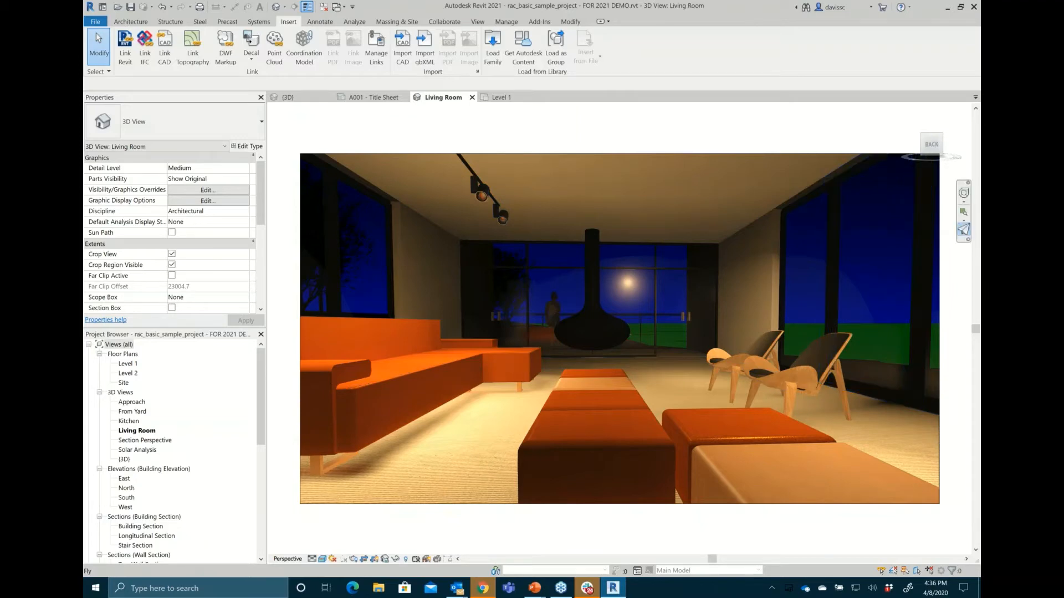
pyautogui.moveTo(670, 357); pyautogui.dragTo(612, 510)
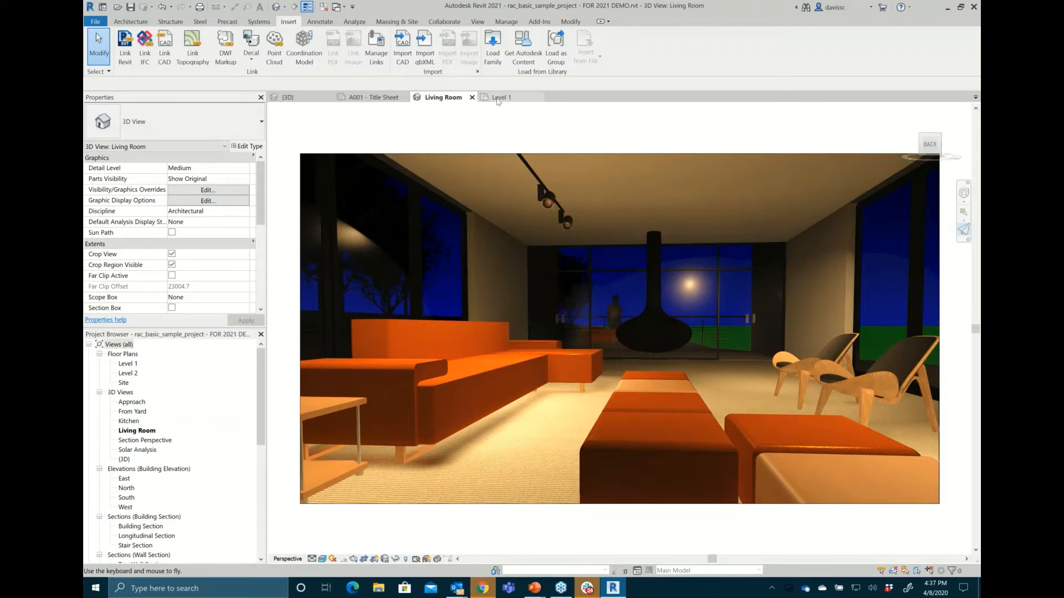
pyautogui.click(499, 98)
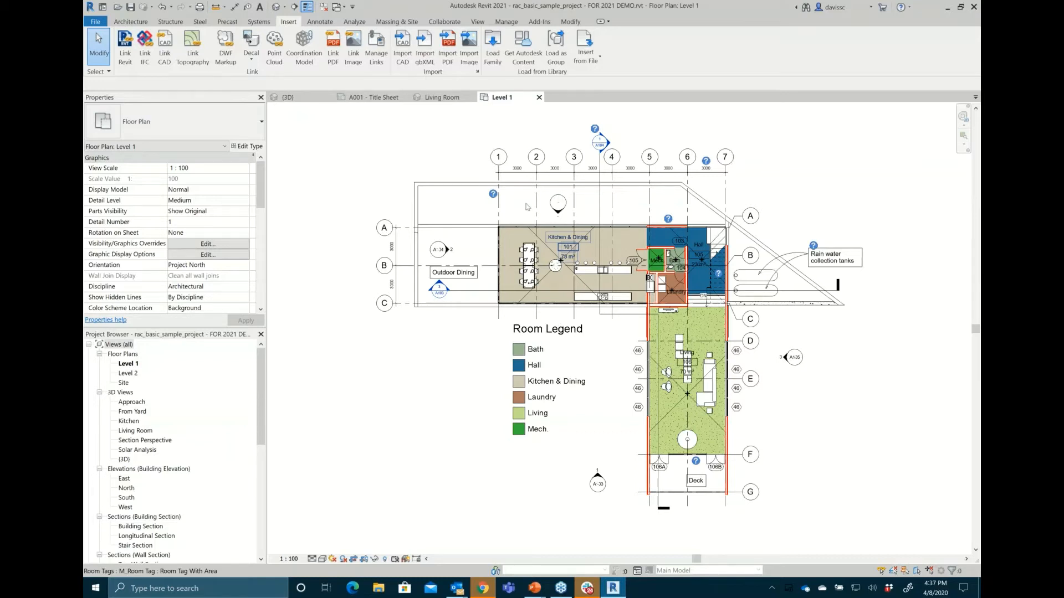
# Step: Switch to the Project1 3D view with the sample walls, dismiss the save reminder and leave nothing selected
pyautogui.click(307, 97)
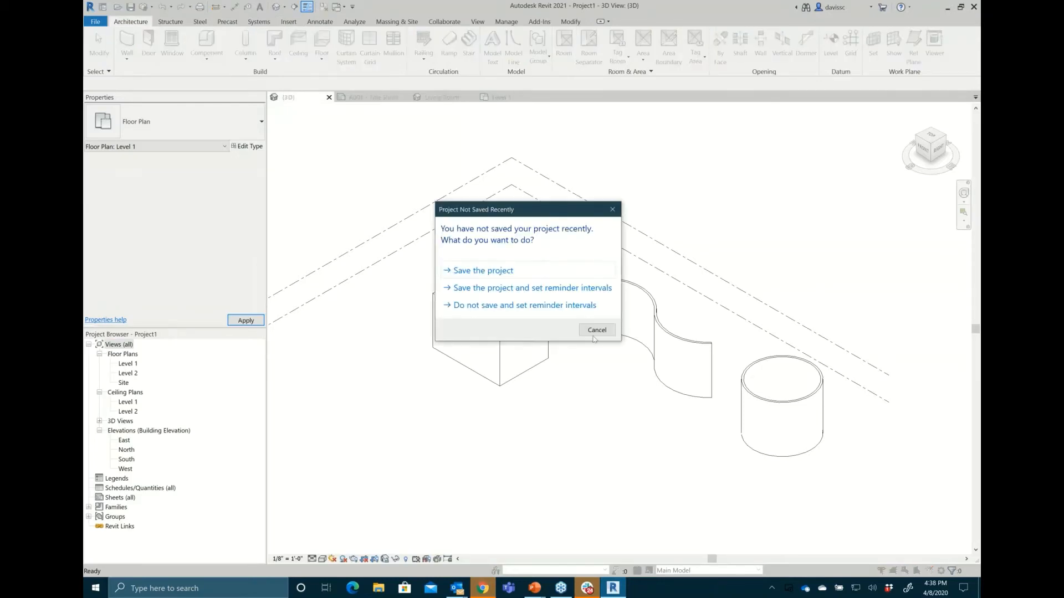
pyautogui.click(596, 330)
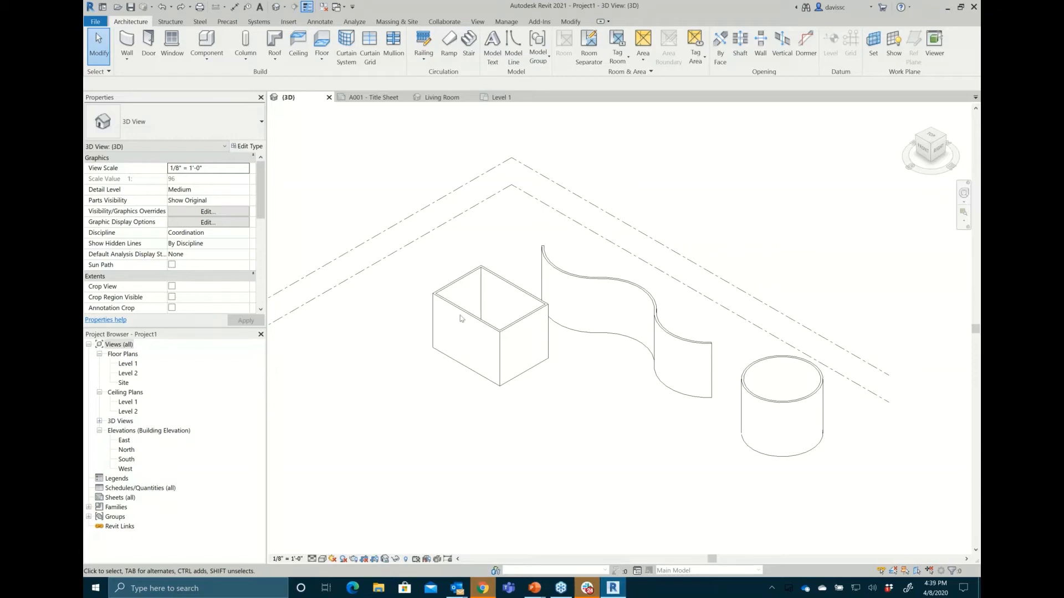
pyautogui.click(317, 145)
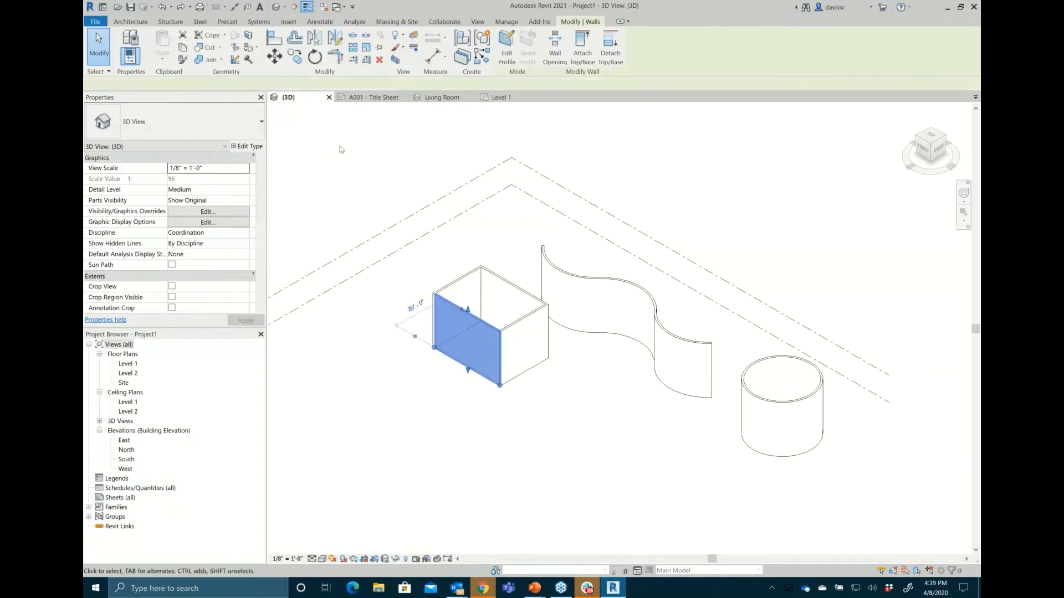
pyautogui.click(341, 150)
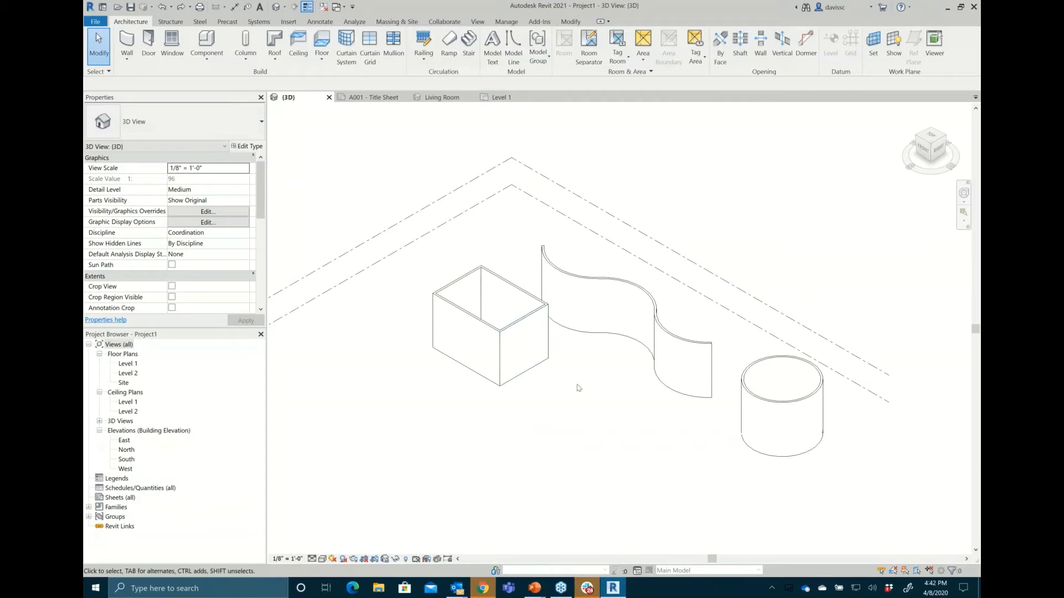
# Step: Slant the rectangular enclosure's short front wall inward by about 17° from vertical, directly in the 3D view
pyautogui.scroll(3, 579, 387)
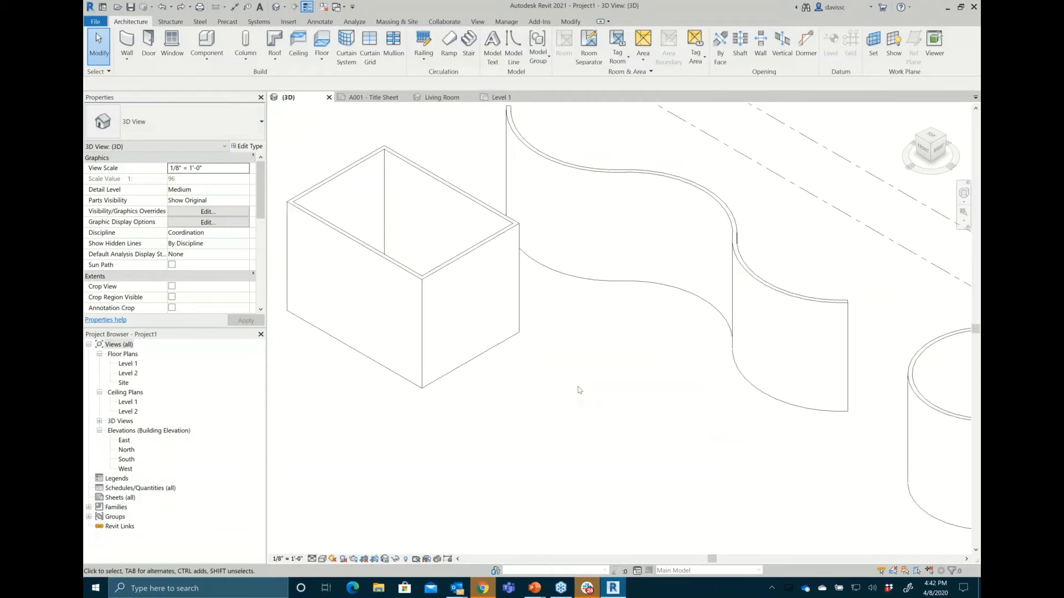
pyautogui.scroll(-3, 578, 389)
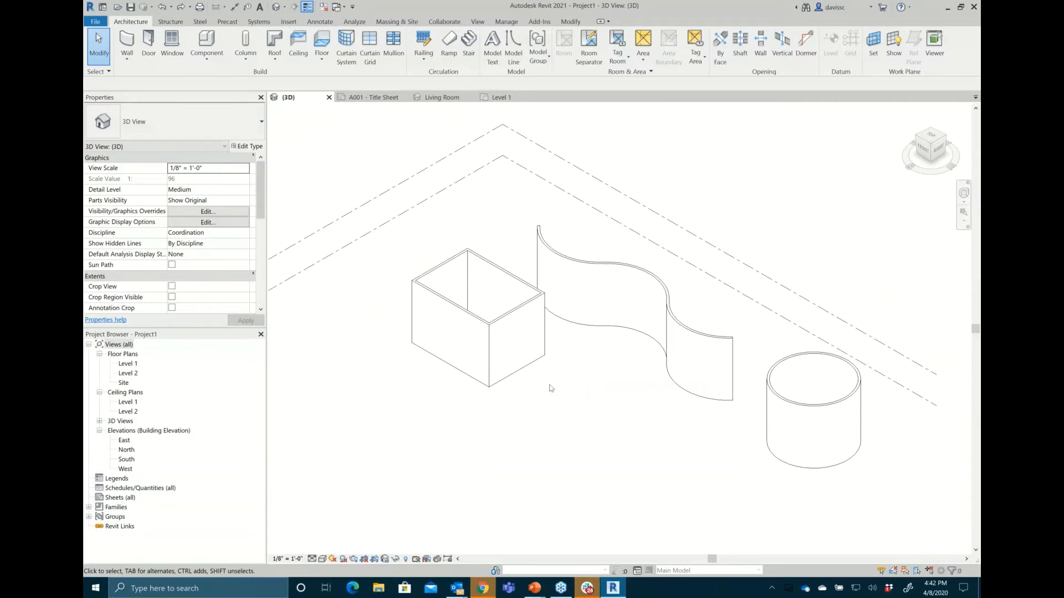
pyautogui.scroll(1, 418, 300)
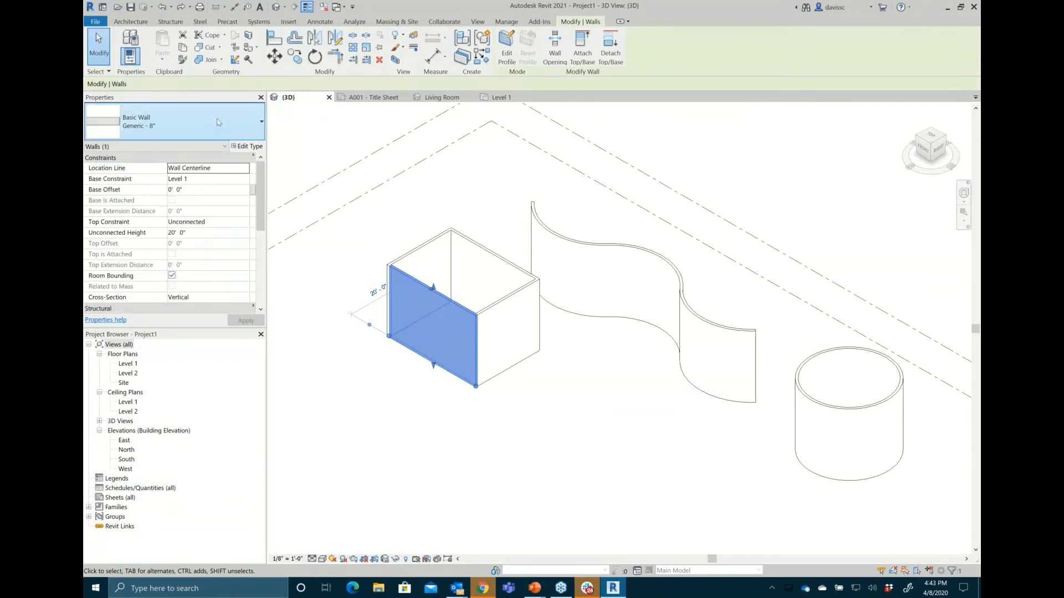
pyautogui.click(584, 402)
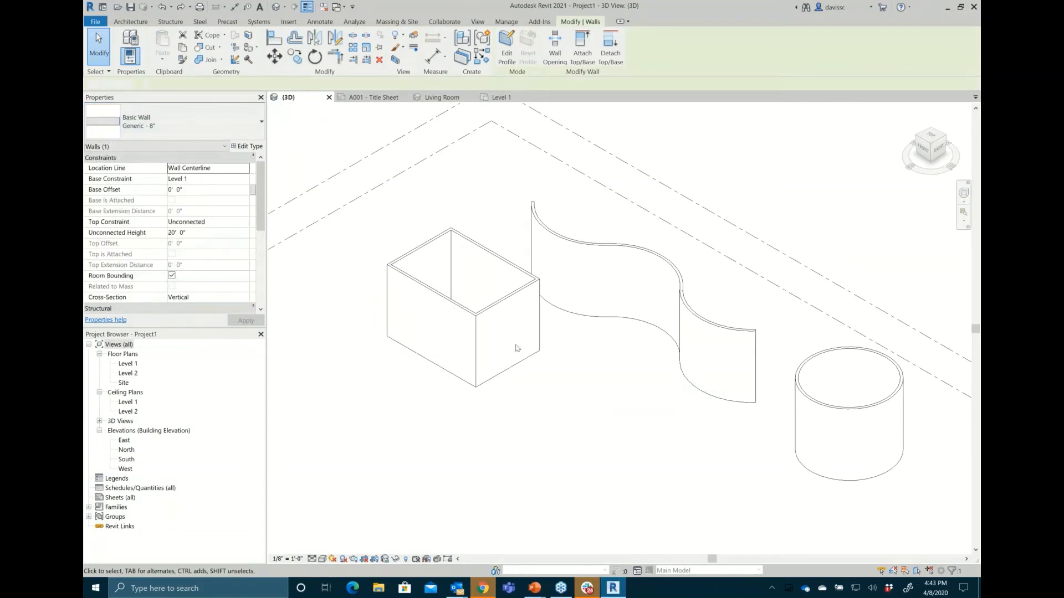
pyautogui.click(480, 323)
pyautogui.scroll(5, 480, 323)
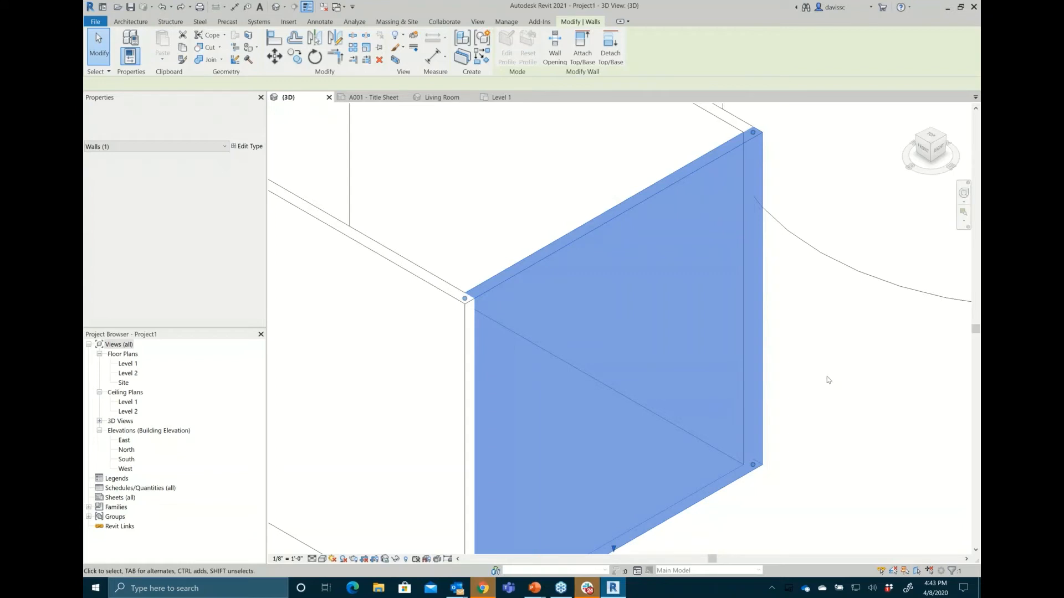
pyautogui.click(803, 381)
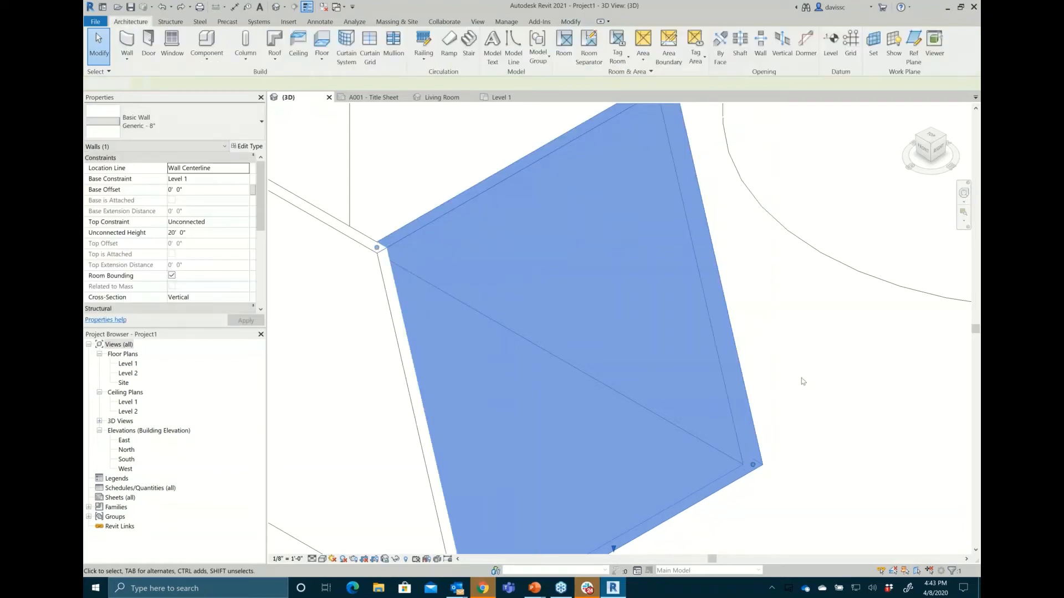
pyautogui.scroll(-2, 814, 388)
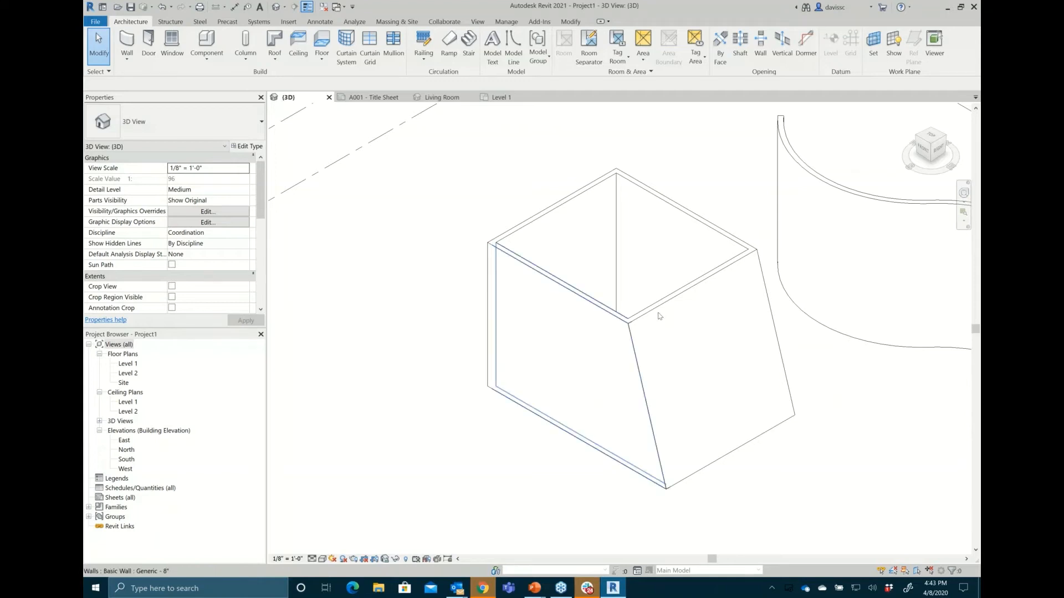
# Step: Select the slanted wall and examine its cross-section, angle, structural and dimension properties
pyautogui.click(549, 403)
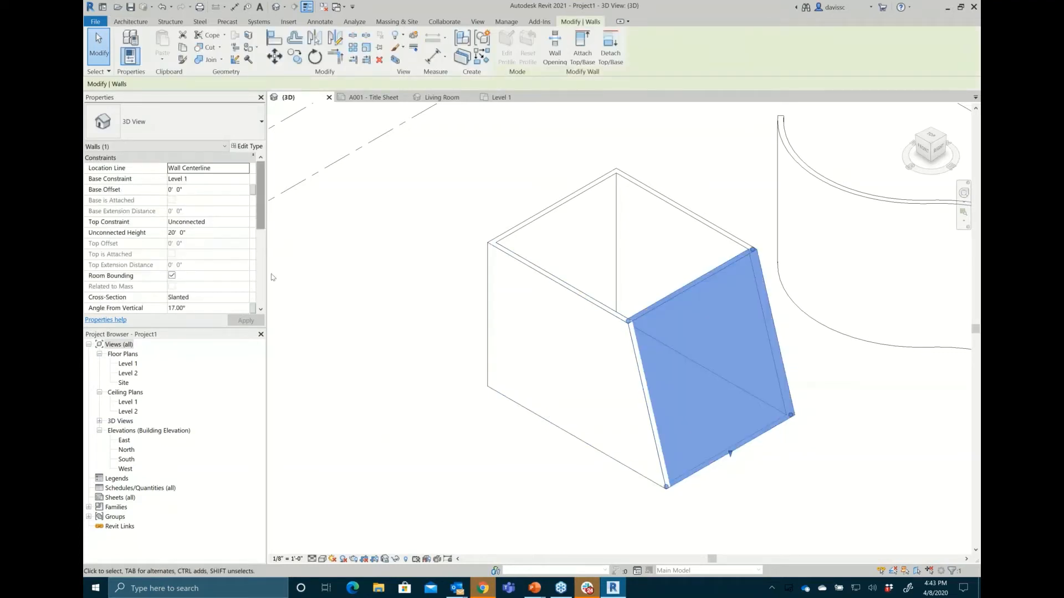
pyautogui.scroll(-5, 252, 280)
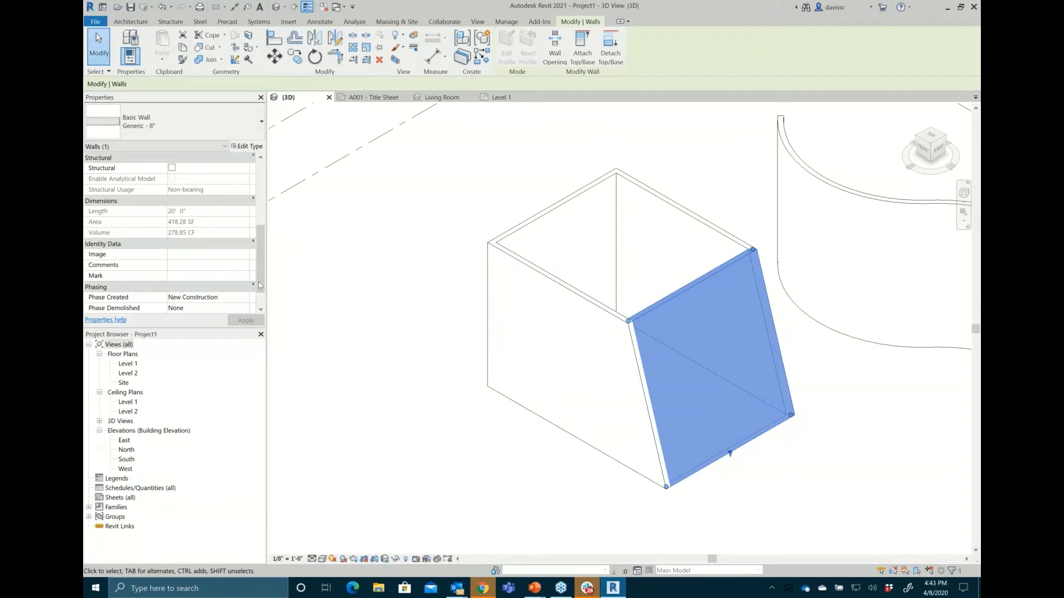
pyautogui.moveTo(259, 282)
pyautogui.mouseDown()
pyautogui.moveTo(267, 241)
pyautogui.moveTo(262, 297)
pyautogui.mouseUp()
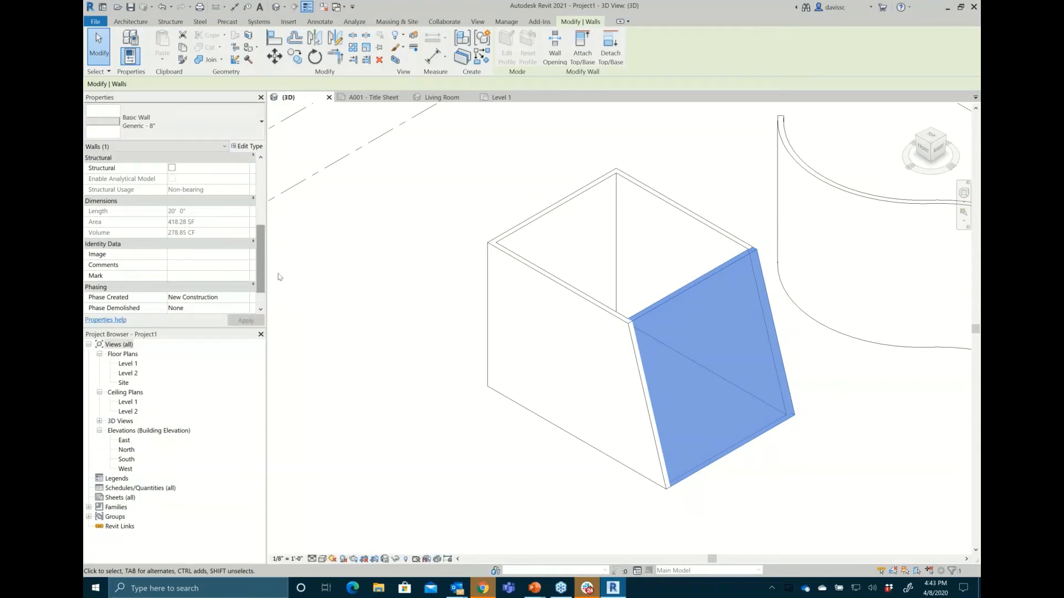
pyautogui.scroll(2, 258, 244)
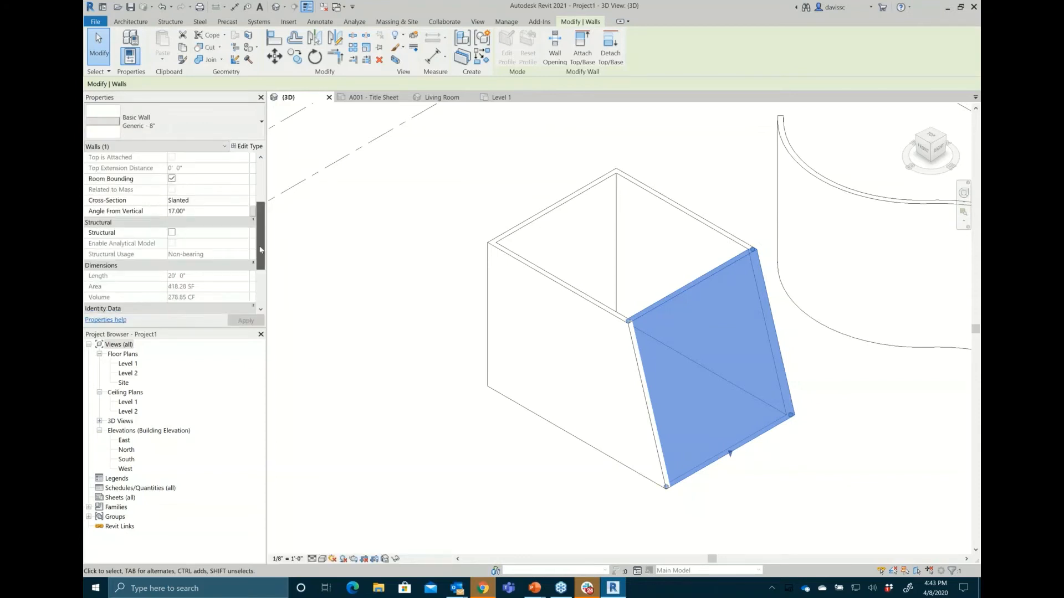
pyautogui.scroll(3, 260, 250)
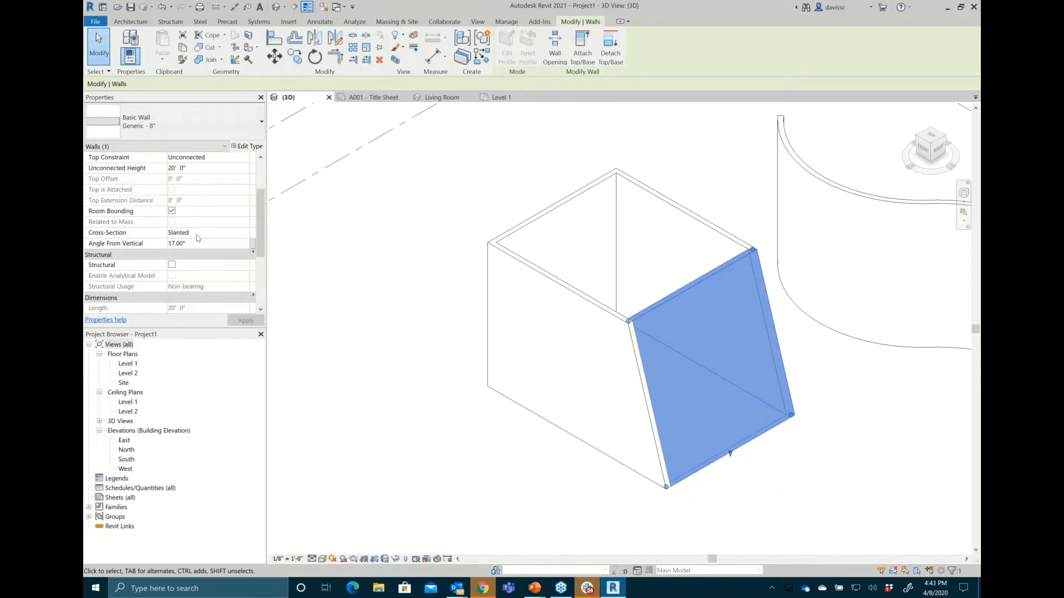
# Step: Set the enclosure's long front wall to a Slanted cross-section with an Angle From Vertical of 15°
pyautogui.click(525, 263)
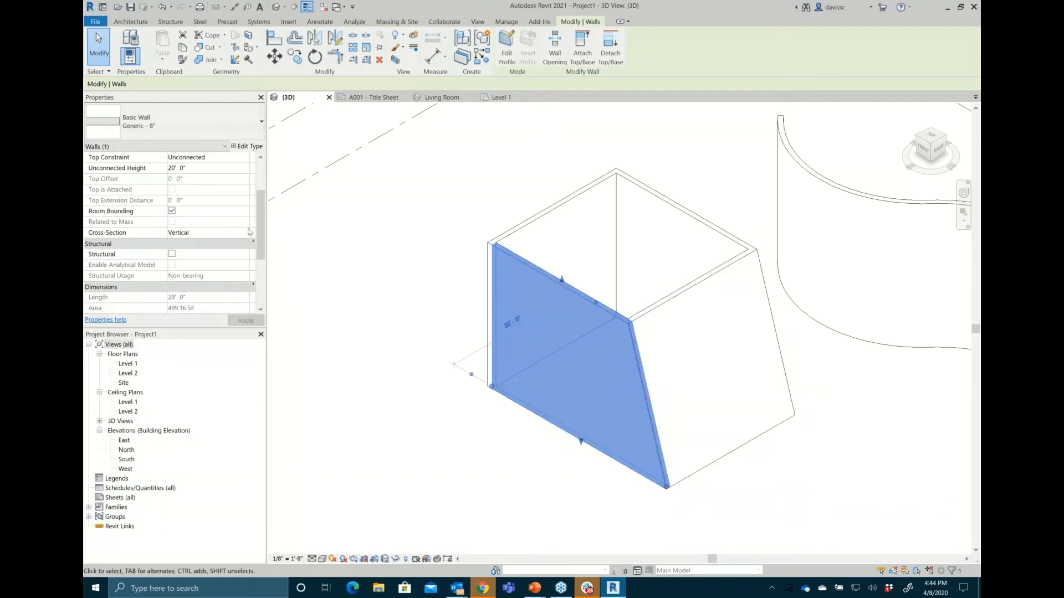
pyautogui.click(245, 234)
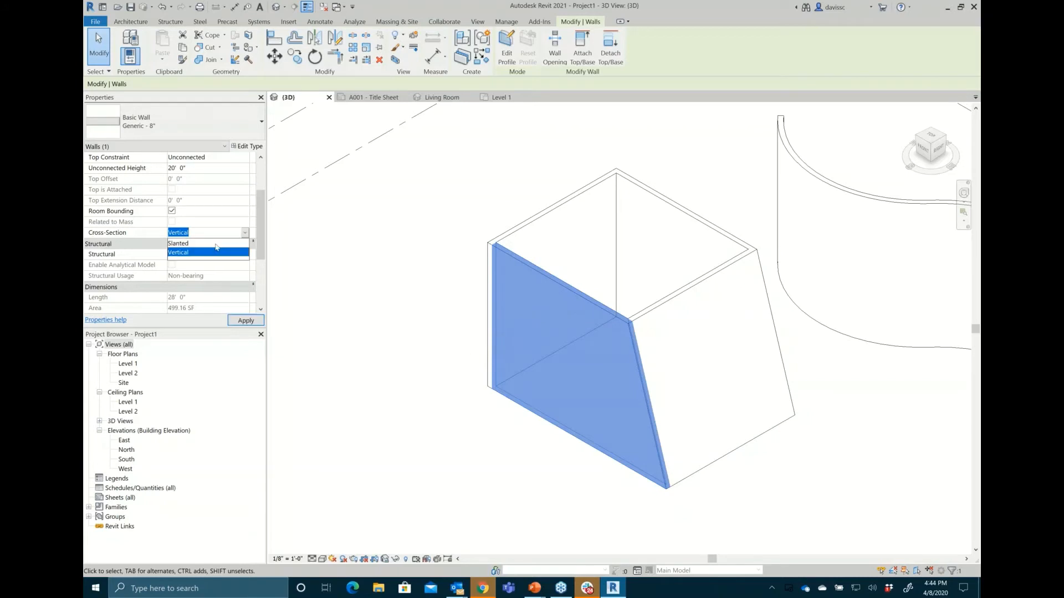
pyautogui.click(210, 244)
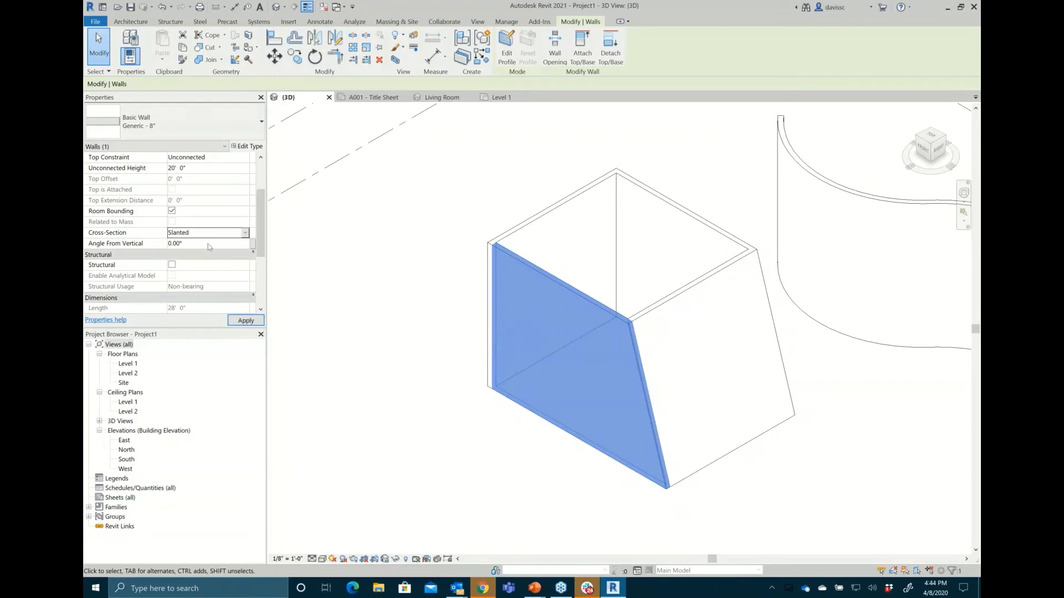
pyautogui.click(210, 244)
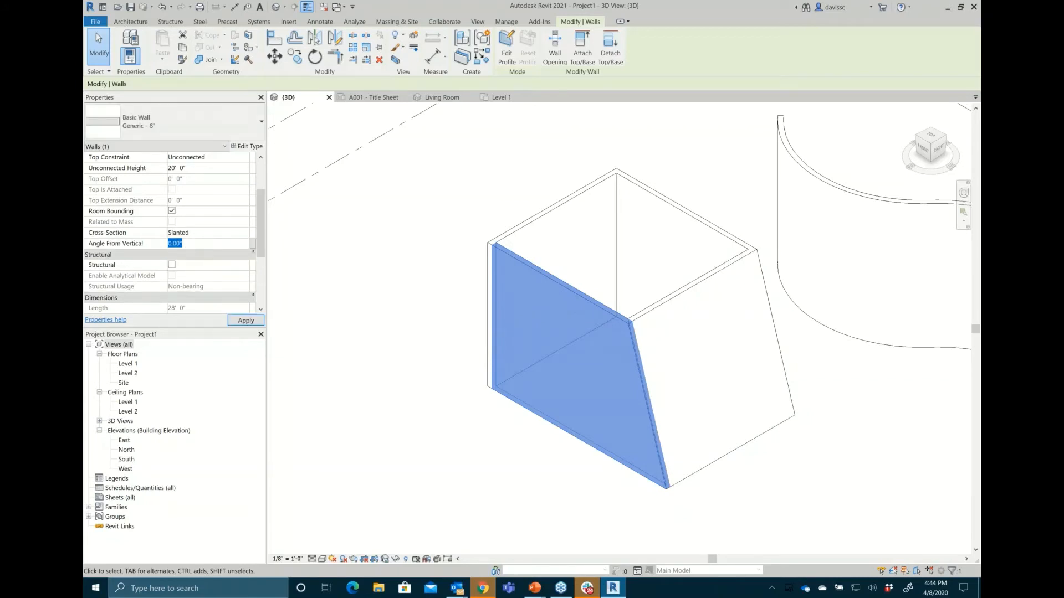
pyautogui.write('15')
pyautogui.press('Return')
pyautogui.press('Escape')
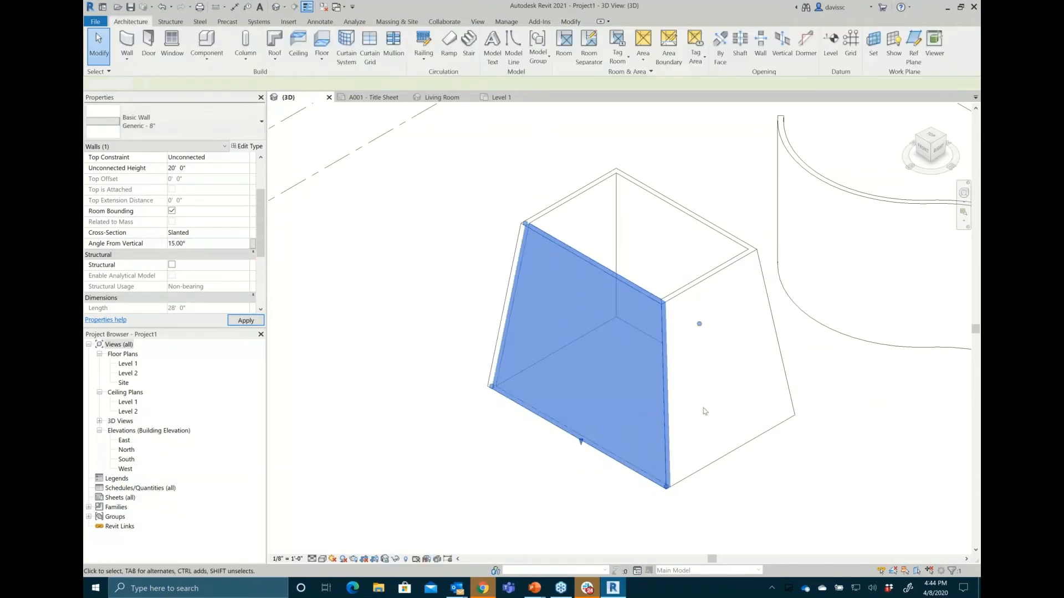
# Step: Select the whole chain of S-shaped curved walls and set its Angle From Vertical to 10°
pyautogui.scroll(-3, 705, 412)
pyautogui.moveTo(704, 412); pyautogui.dragTo(596, 413, button='middle')
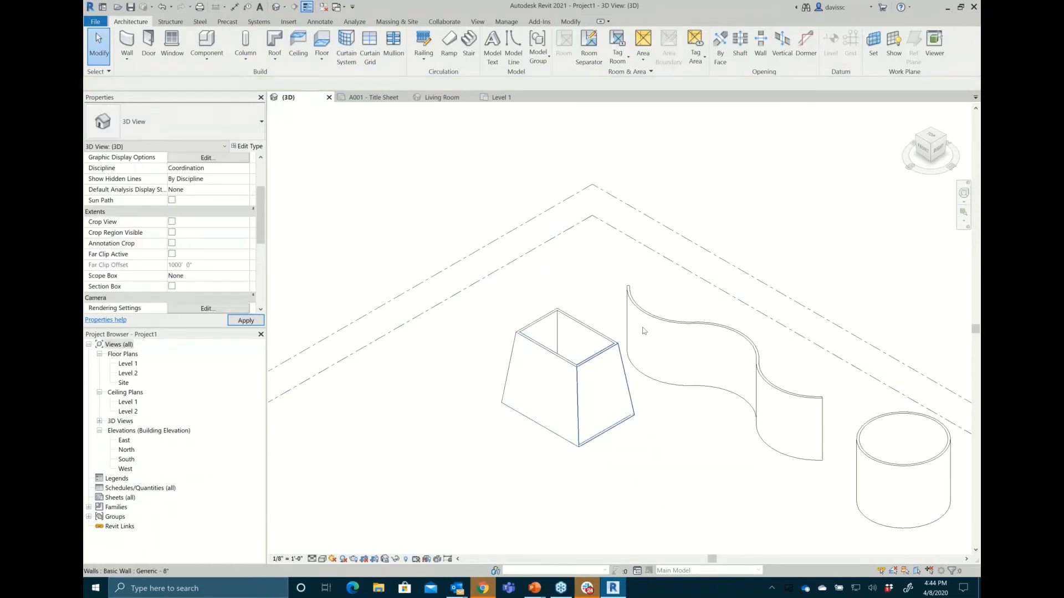
pyautogui.press('Tab')
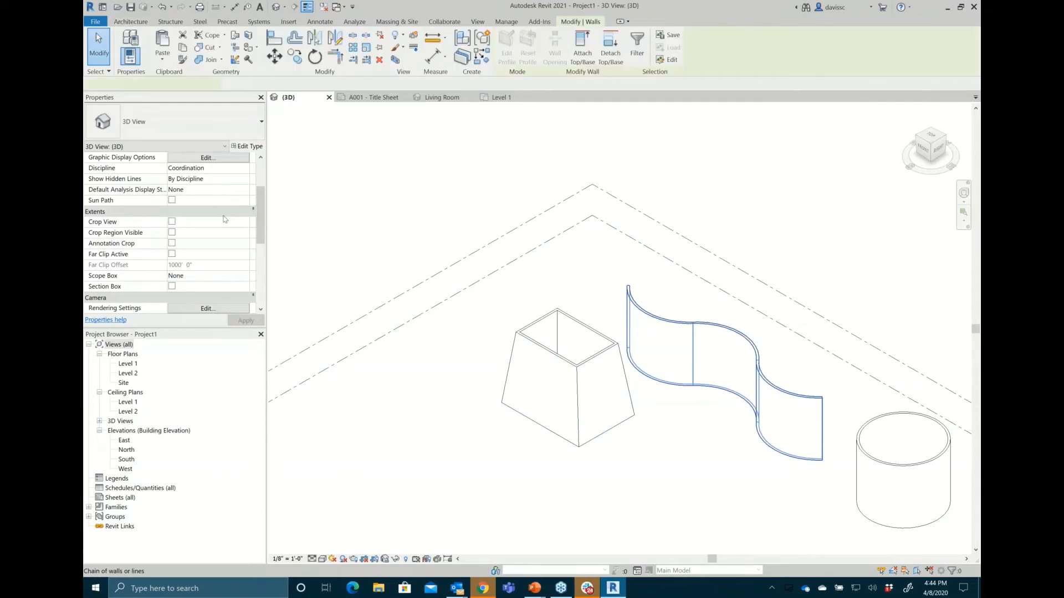
pyautogui.click(211, 243)
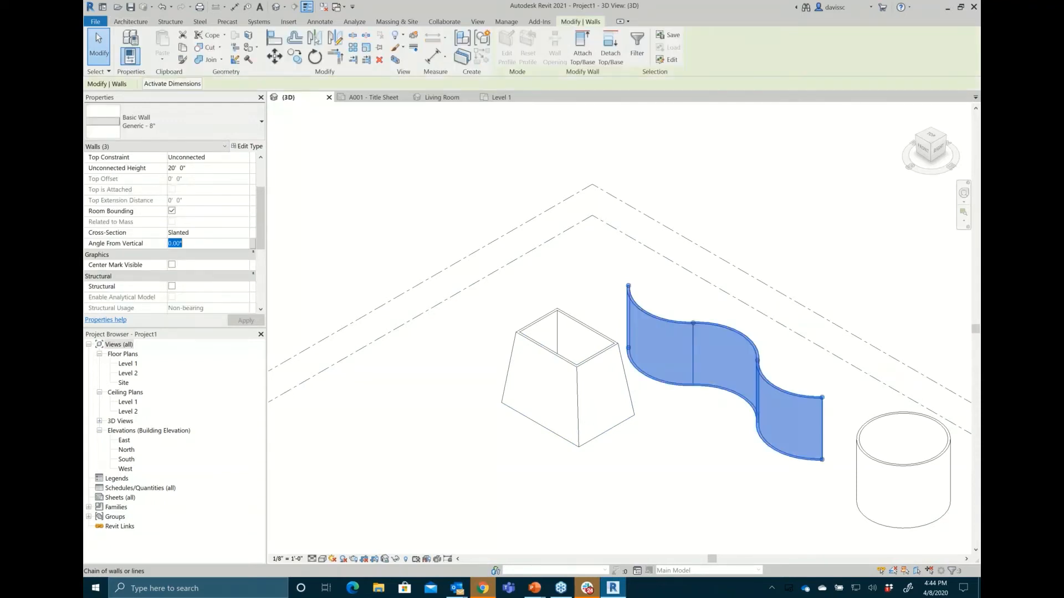
pyautogui.write('10')
pyautogui.press('Return')
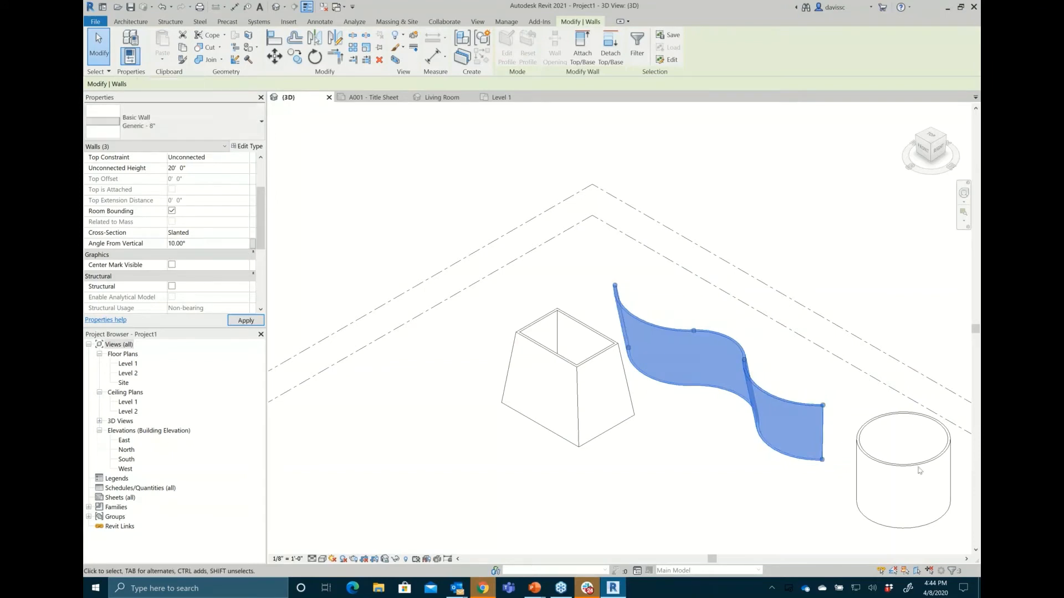
pyautogui.press('Escape')
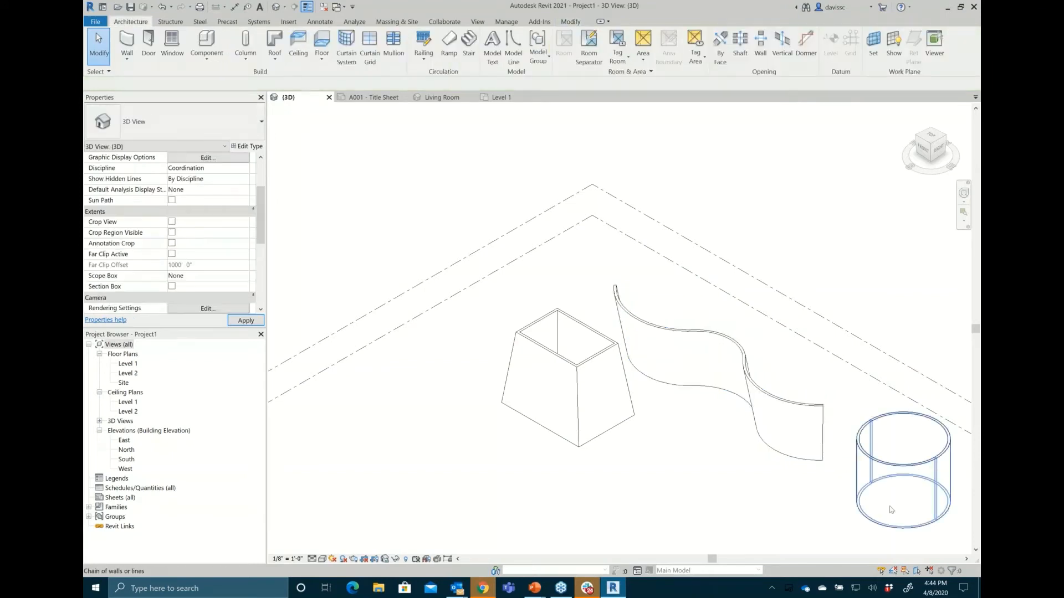
# Step: Select both half-walls of the circular enclosure and set their Angle From Vertical to -10°
pyautogui.click(781, 447)
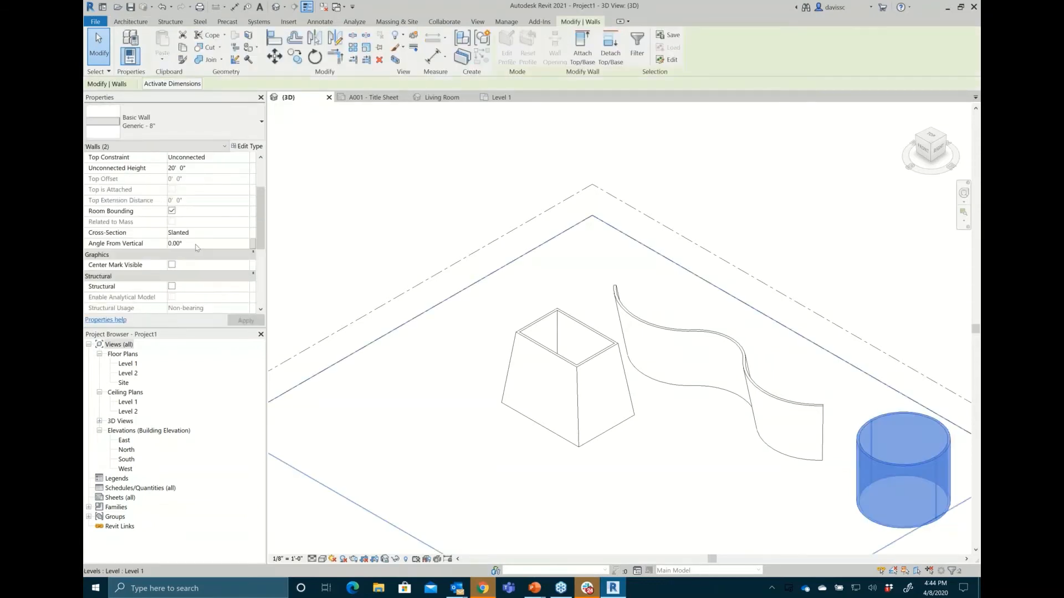
pyautogui.click(196, 244)
pyautogui.write('-10')
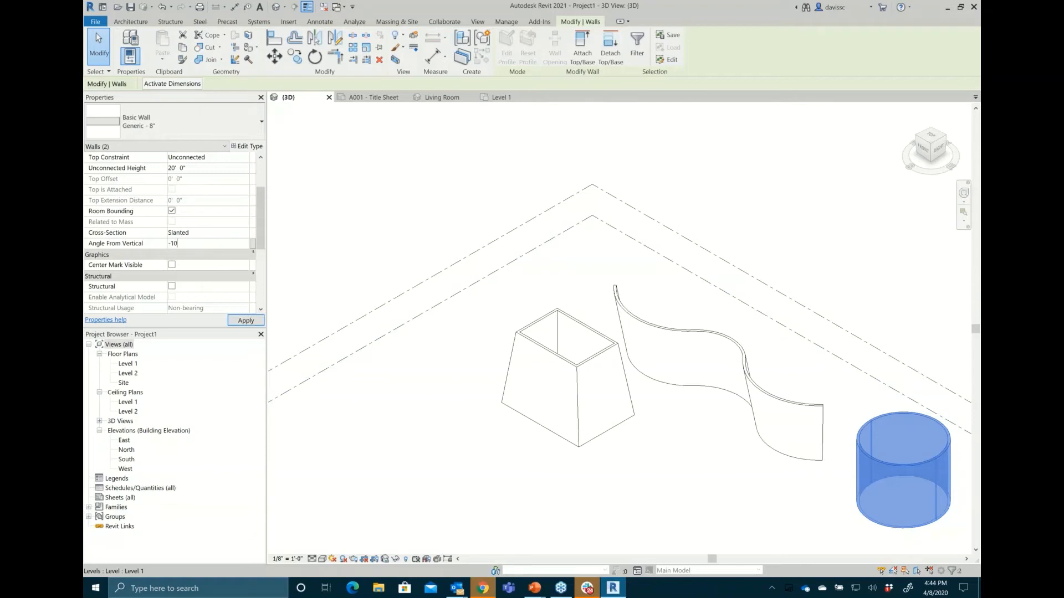
pyautogui.press('Return')
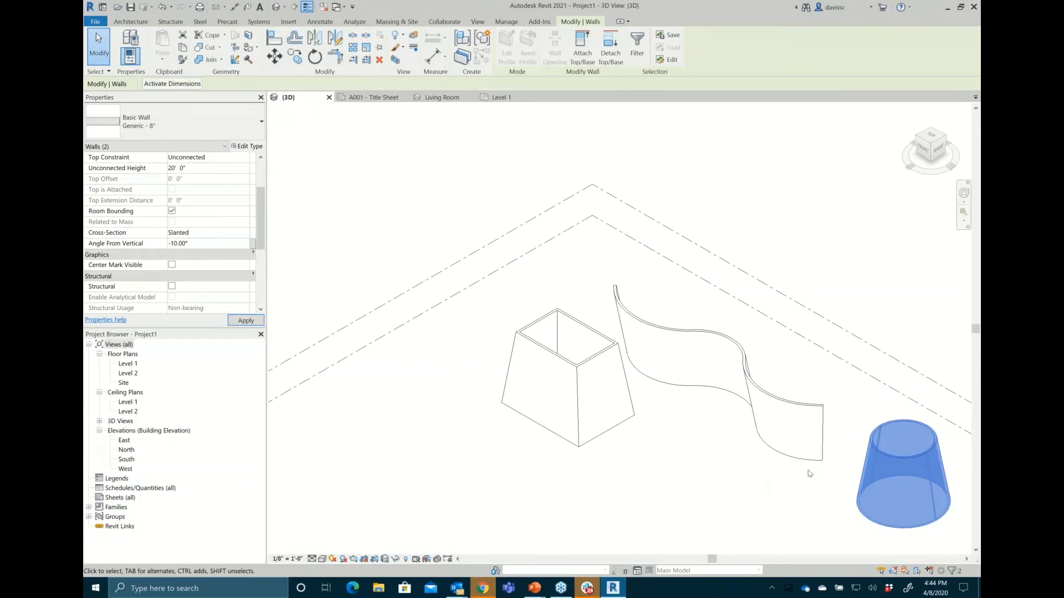
pyautogui.press('Escape')
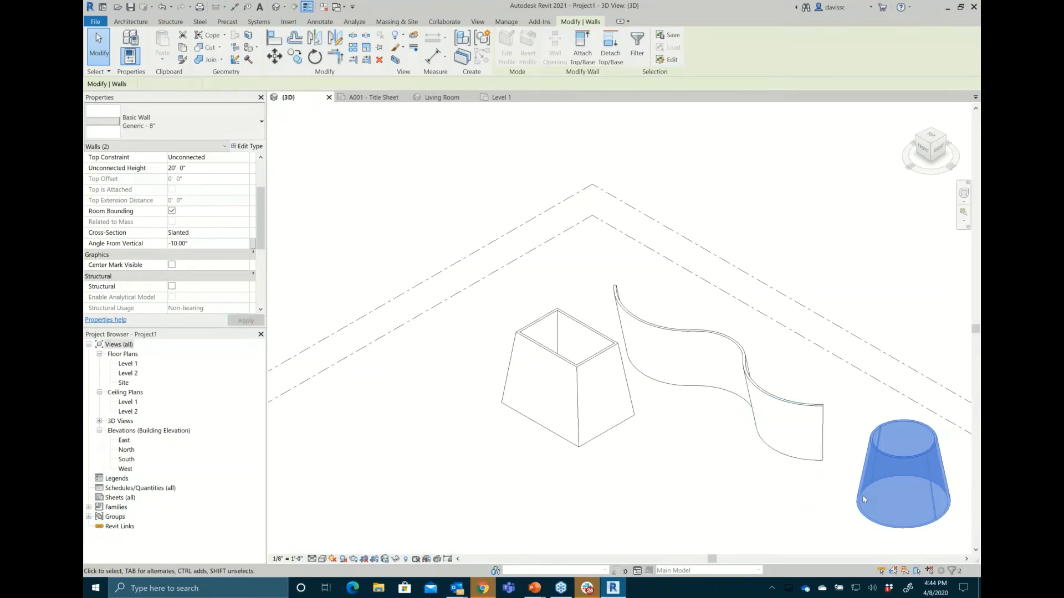
# Step: Change the front half of the tapered circular enclosure to the Storefront curtain wall type
pyautogui.scroll(2, 862, 495)
pyautogui.scroll(2, 903, 498)
pyautogui.moveTo(826, 442); pyautogui.dragTo(642, 356, button='middle')
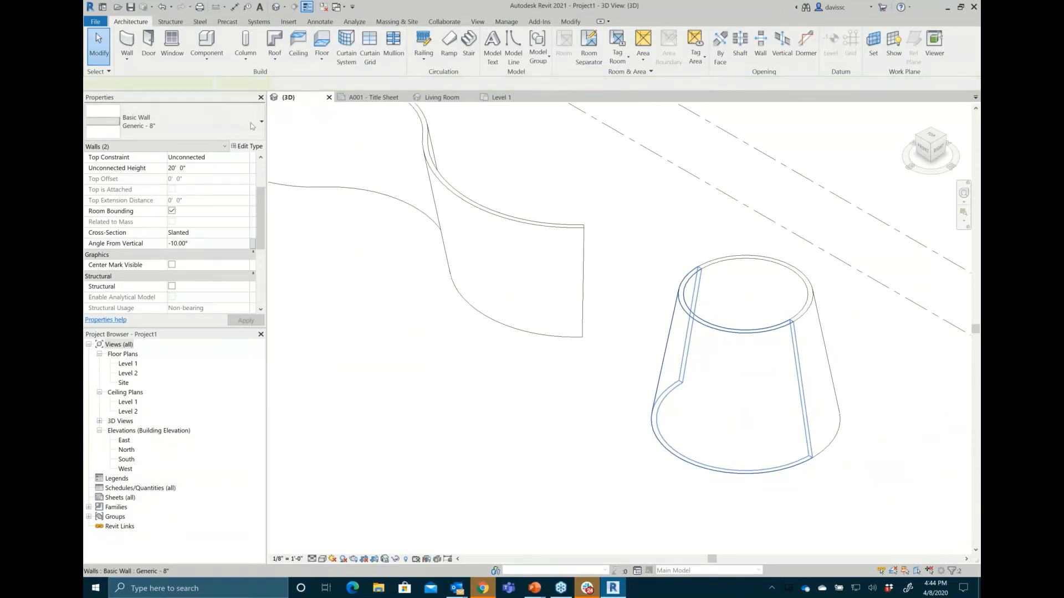
pyautogui.click(712, 442)
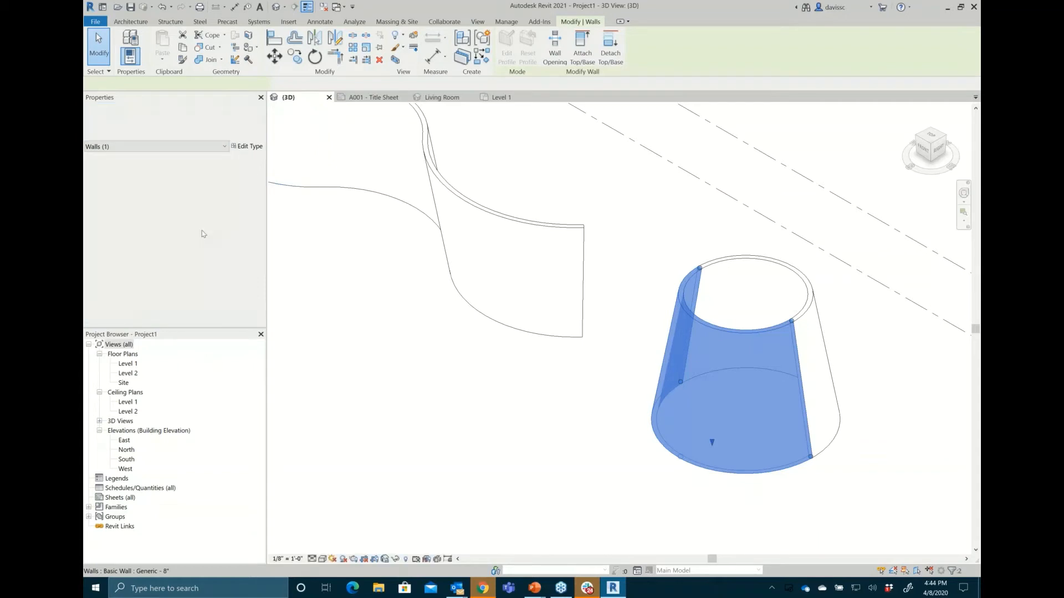
pyautogui.click(192, 122)
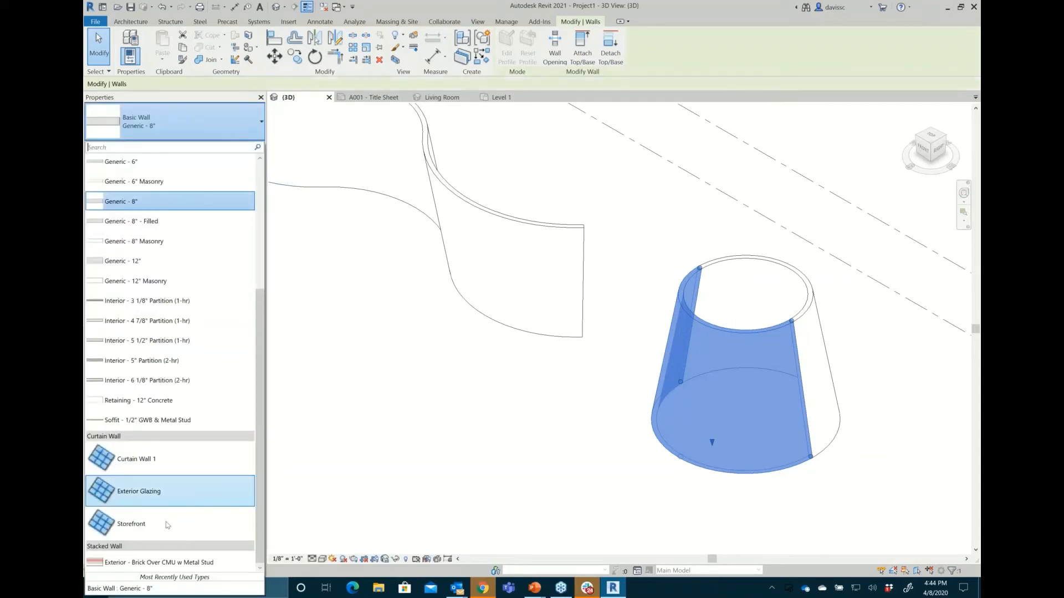
pyautogui.click(575, 482)
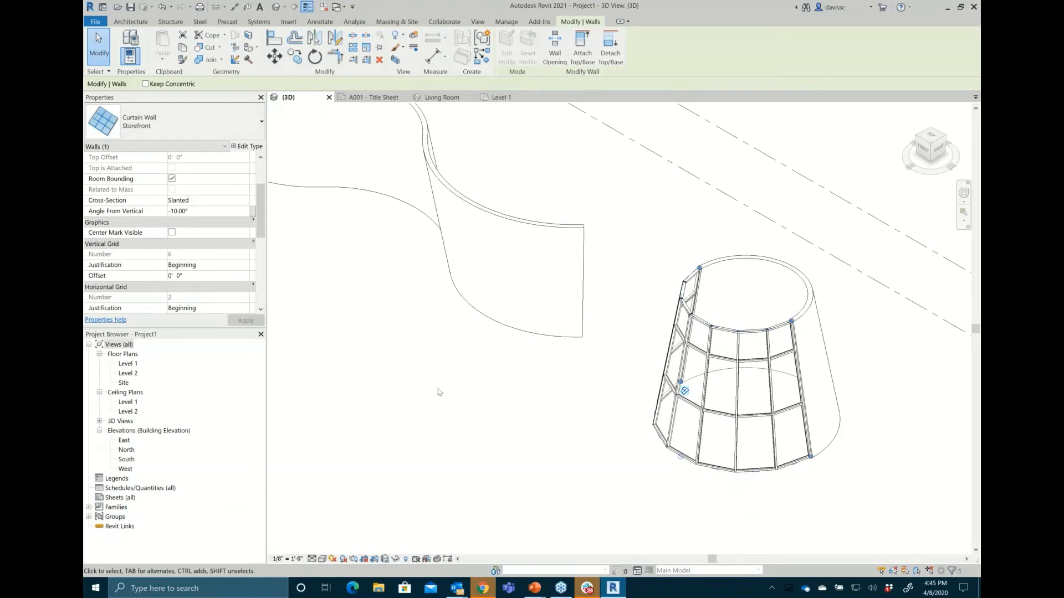
# Step: Select the rectangular enclosure's whole wall chain and change its type to Exterior - Brick and CMU on MTL. Stud
pyautogui.scroll(-4, 442, 334)
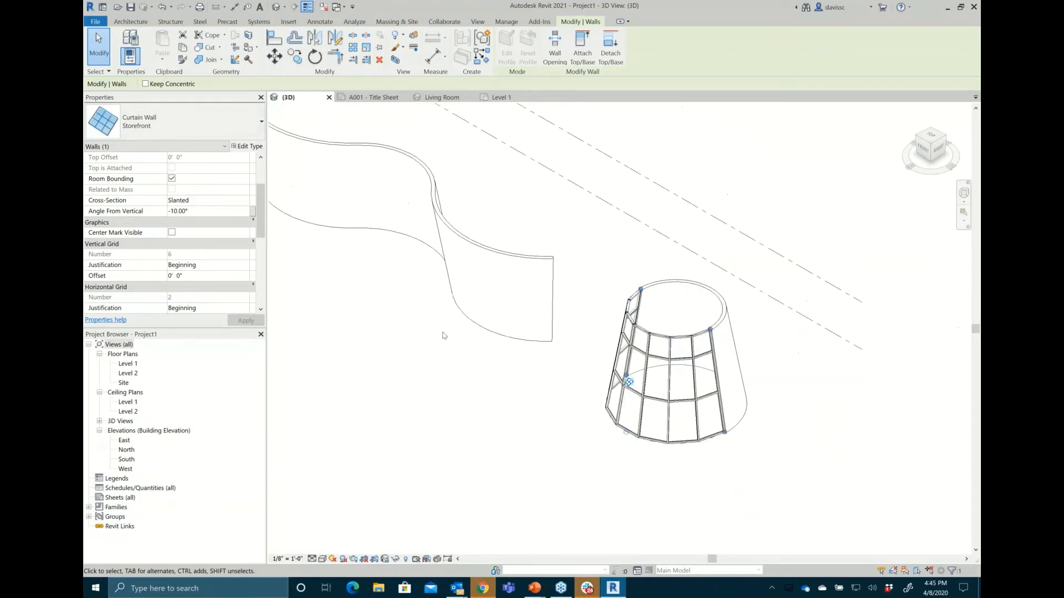
pyautogui.scroll(-2, 442, 335)
pyautogui.moveTo(442, 334); pyautogui.dragTo(644, 541, button='middle')
pyautogui.press('Tab')
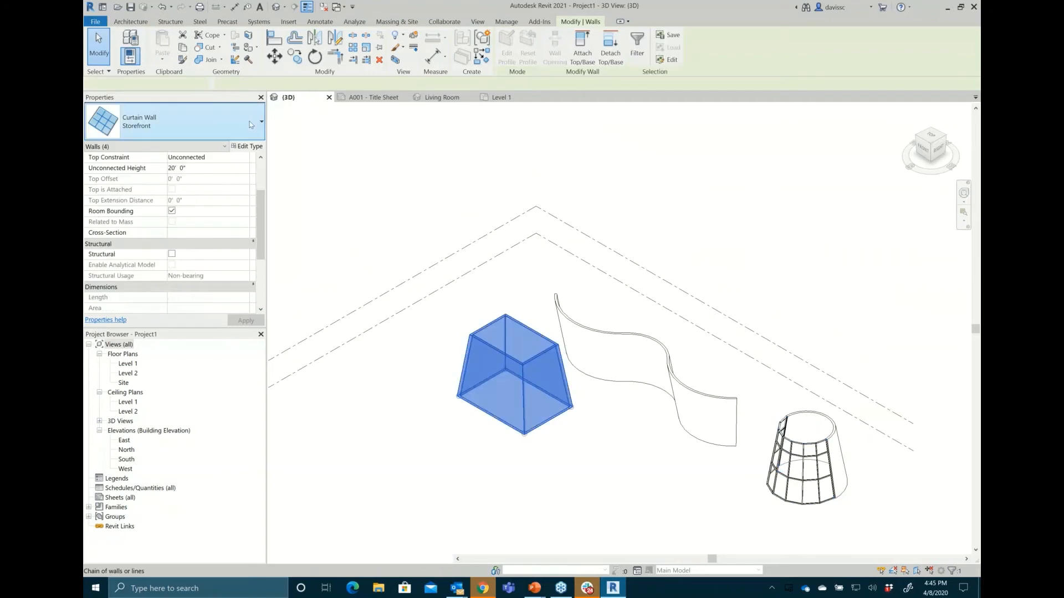
pyautogui.click(251, 125)
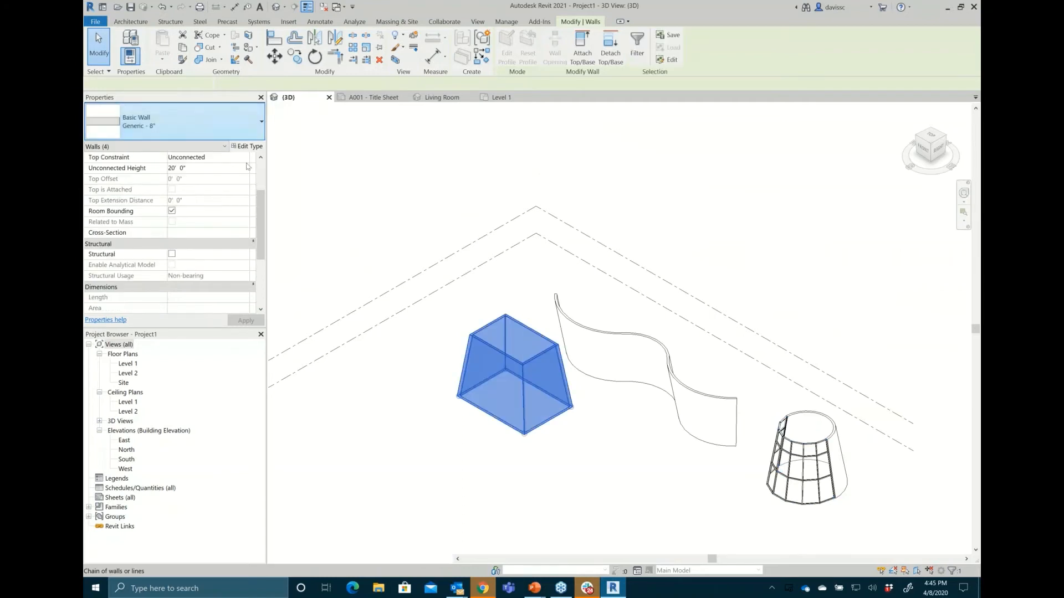
pyautogui.click(243, 123)
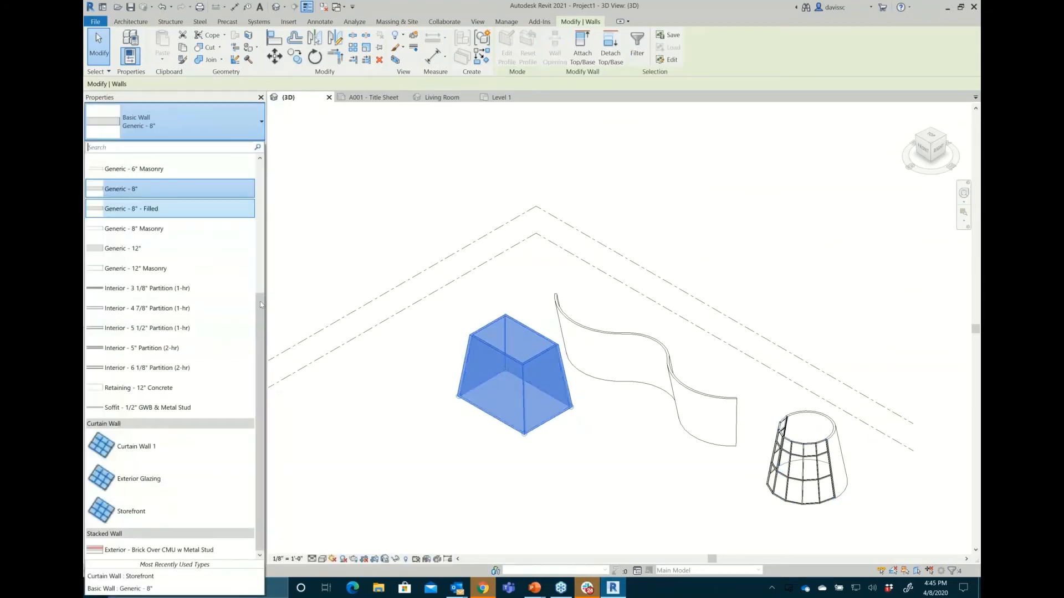
pyautogui.scroll(4, 177, 184)
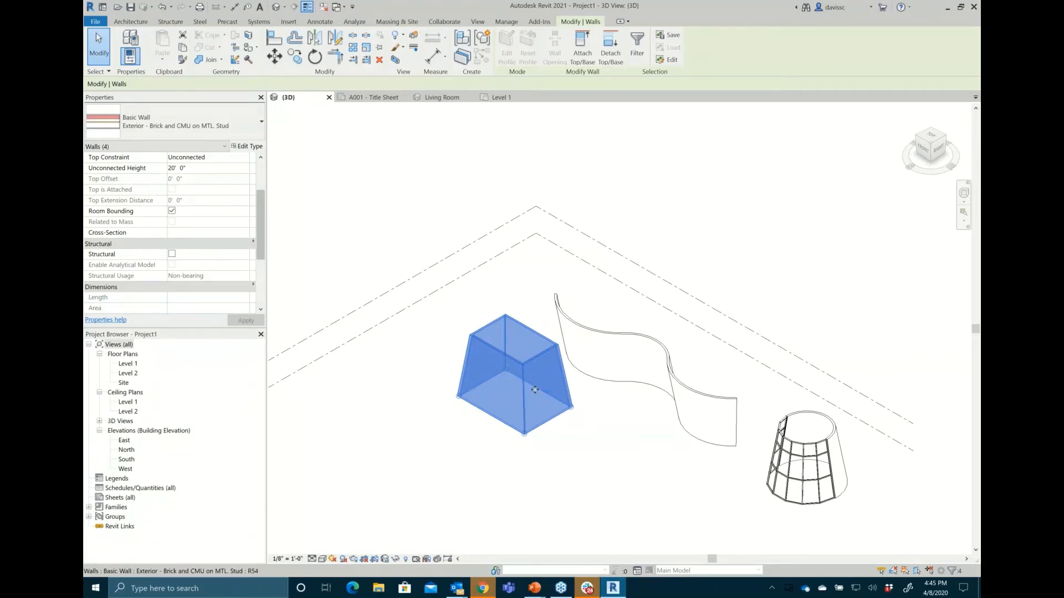
# Step: Place a Fixed 36" x 48" window in the rectangular enclosure's slanted short front wall, above the brick sweeps
pyautogui.scroll(8, 526, 419)
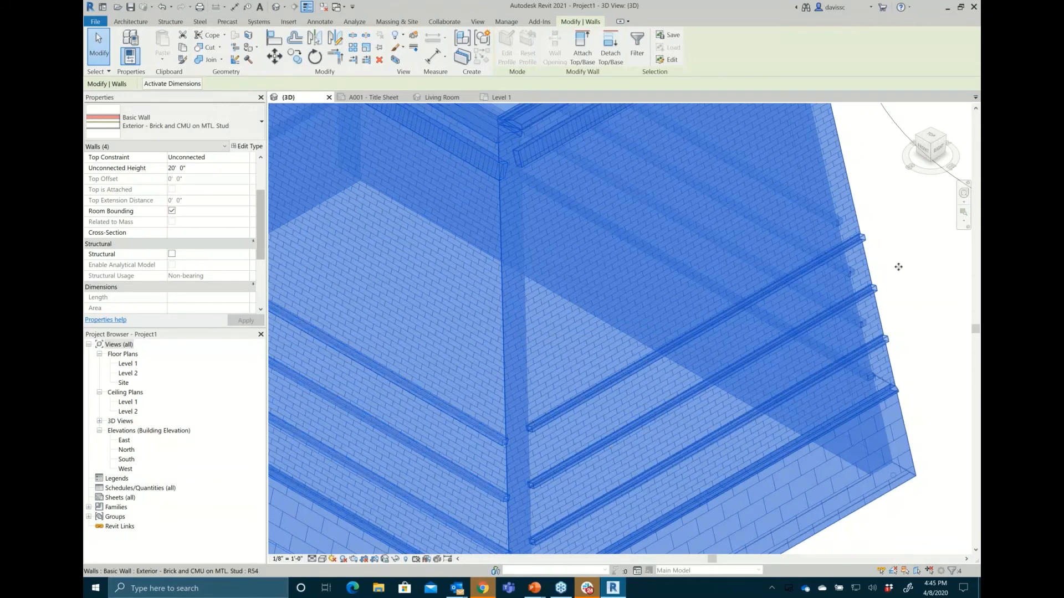
pyautogui.click(488, 450)
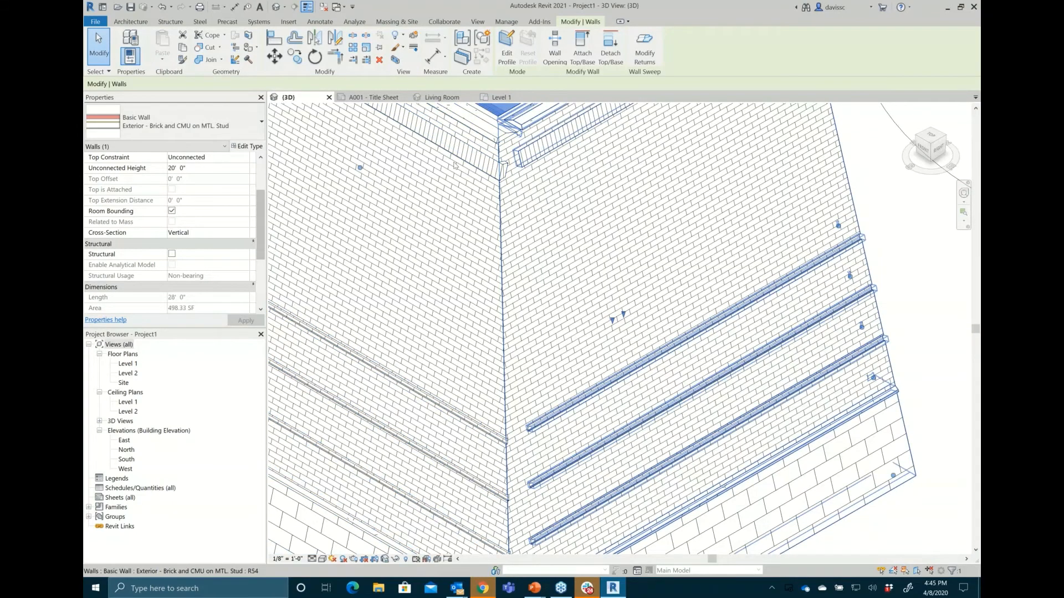
pyautogui.scroll(-2, 491, 178)
pyautogui.moveTo(535, 172); pyautogui.dragTo(589, 271, button='middle')
pyautogui.scroll(1, 579, 274)
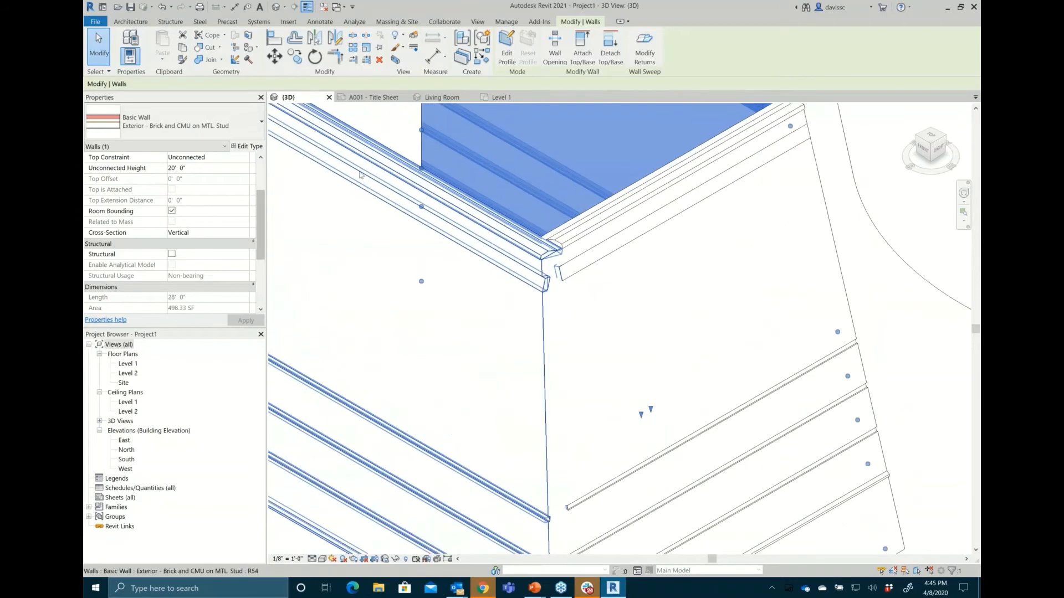
pyautogui.click(136, 23)
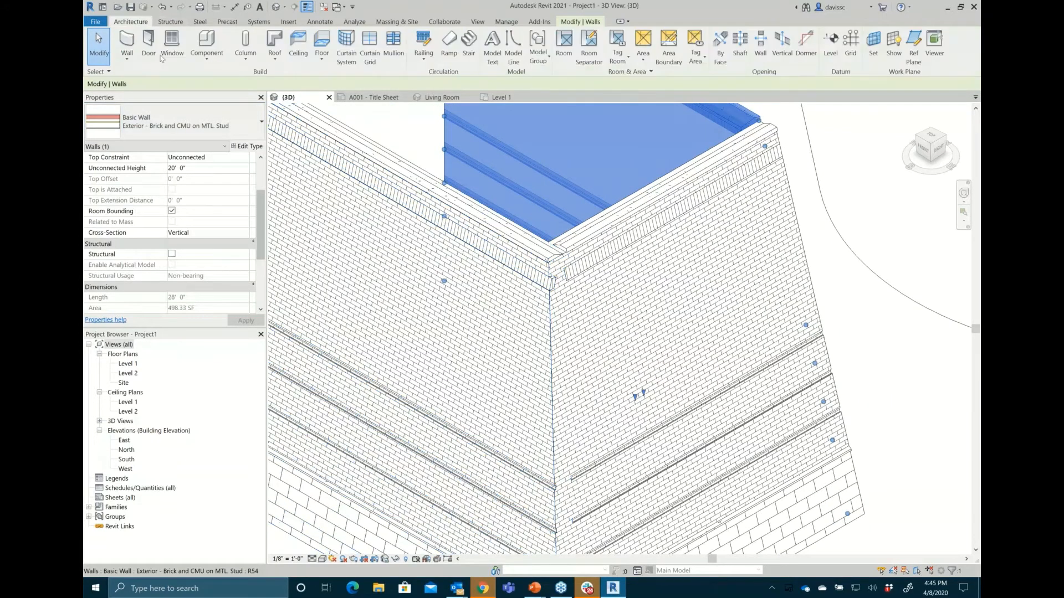
pyautogui.click(172, 47)
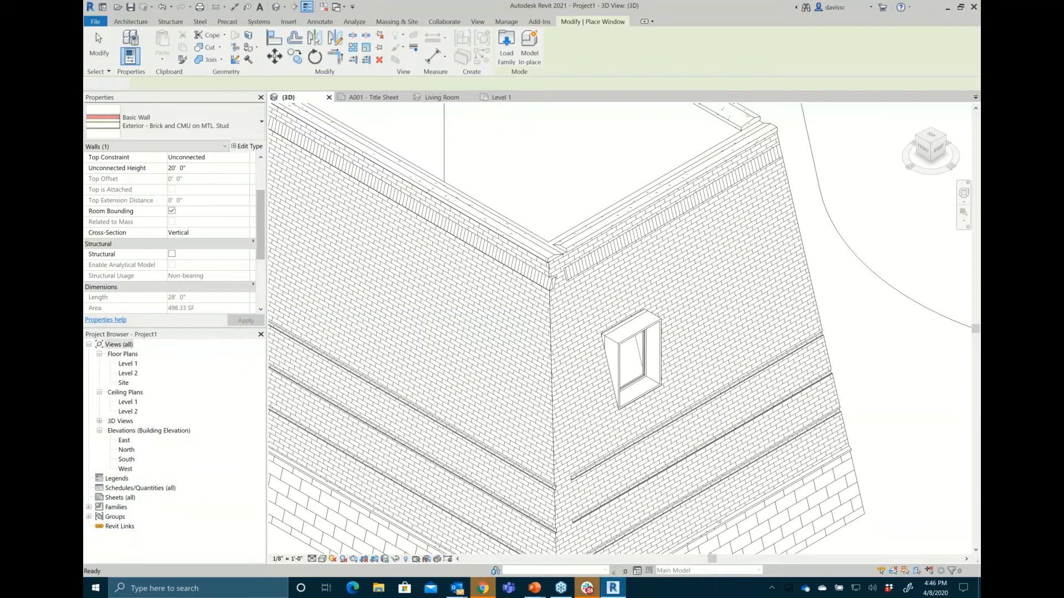
pyautogui.press('Escape')
pyautogui.press('Escape')
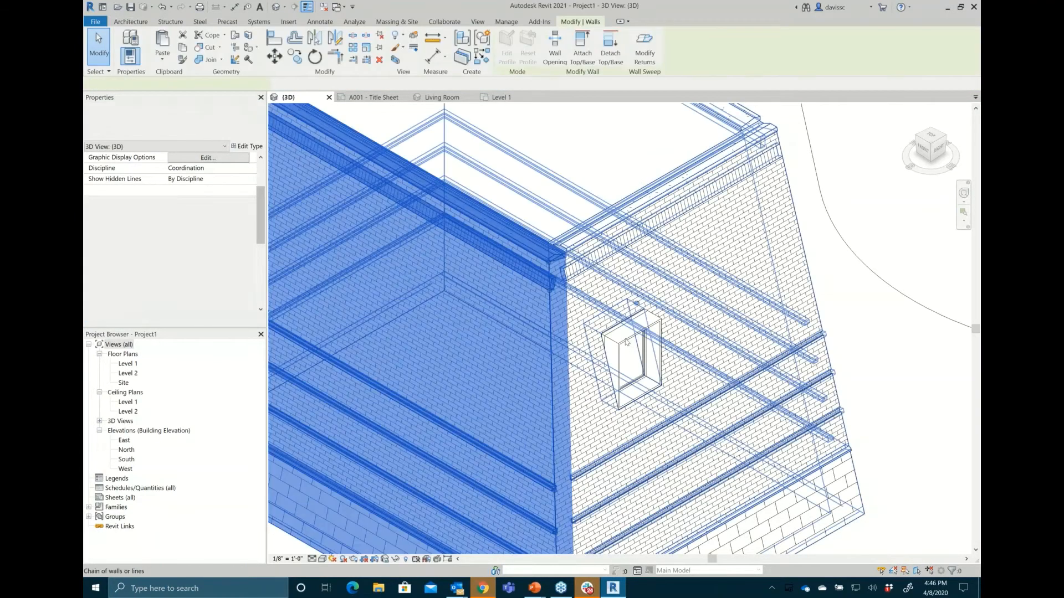
# Step: Set the new window's Orientation to Slanted
pyautogui.click(627, 343)
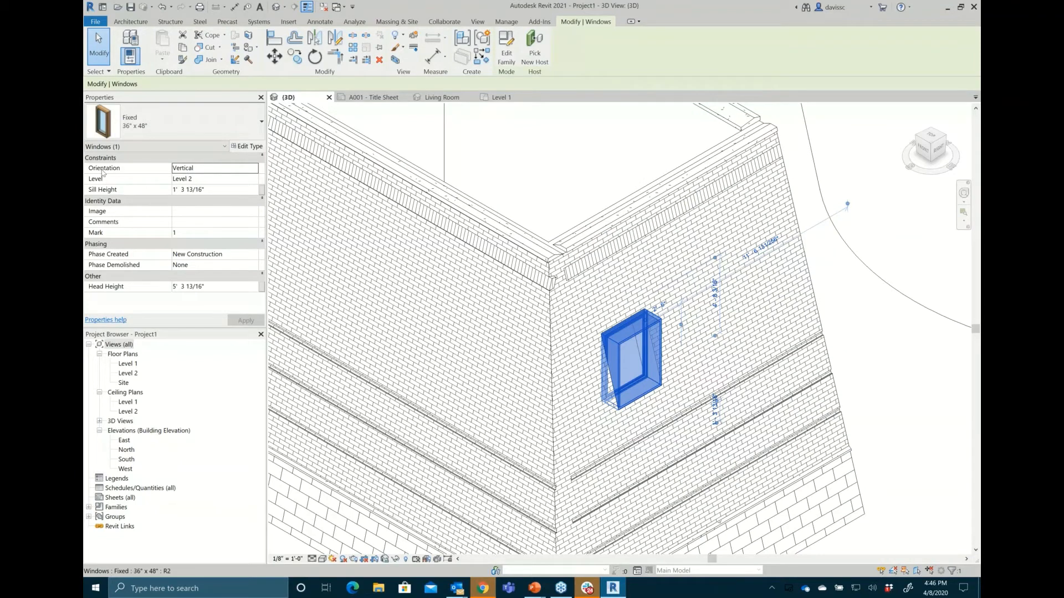
pyautogui.click(239, 168)
pyautogui.click(238, 189)
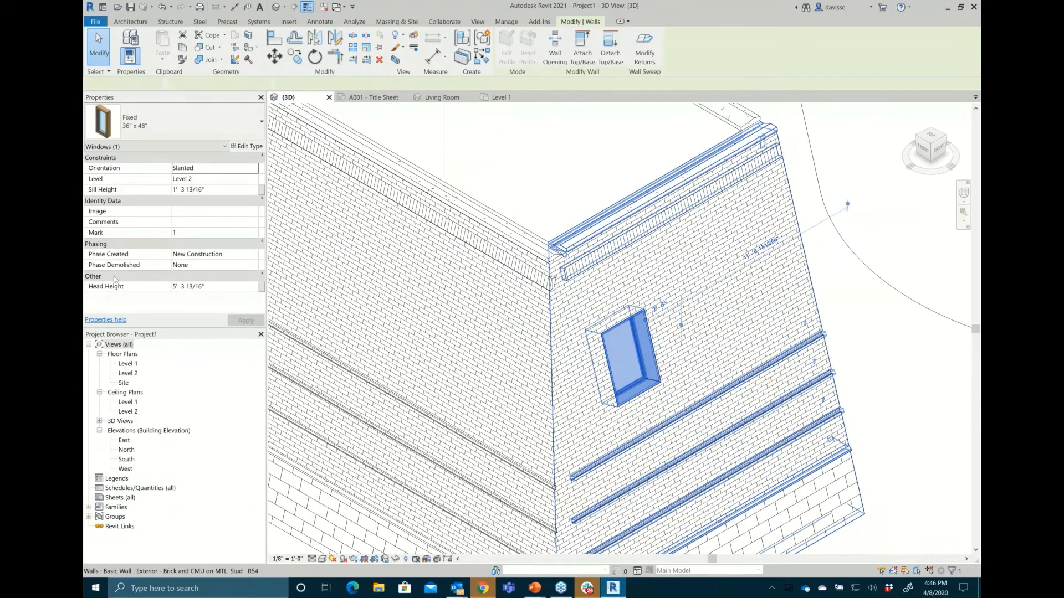
# Step: Set the Angle From Vertical of the slanted wall hosting the window to 25°
pyautogui.click(208, 297)
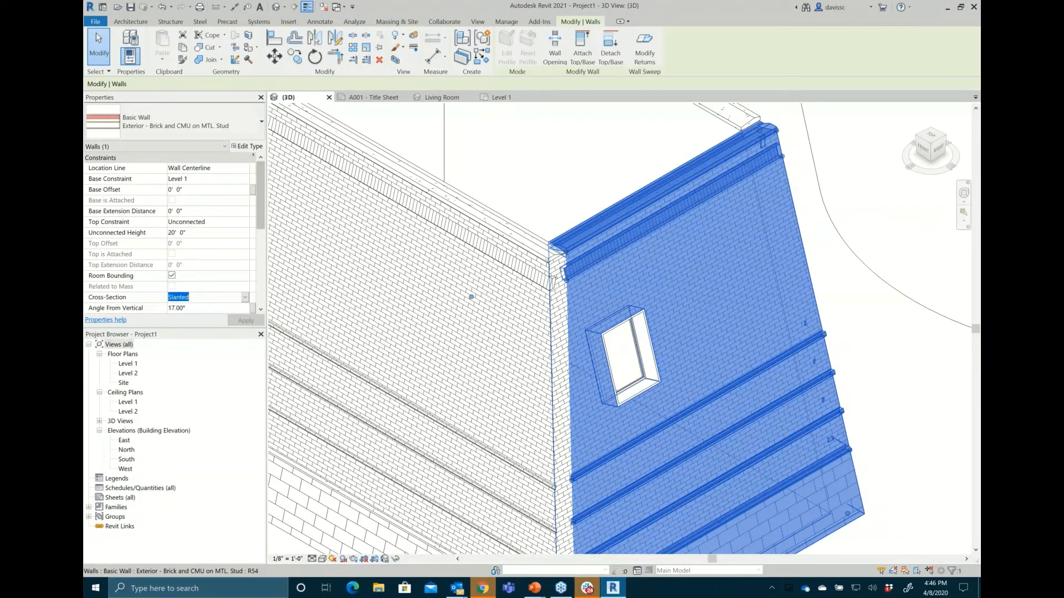
pyautogui.click(208, 308)
pyautogui.write('25')
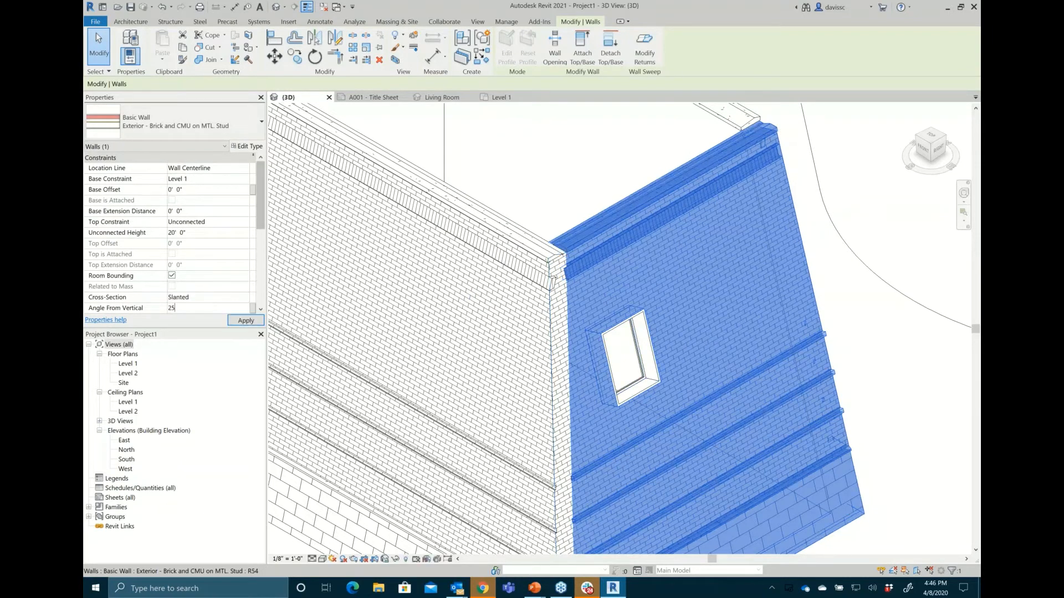
pyautogui.press('Return')
pyautogui.scroll(-5, 853, 320)
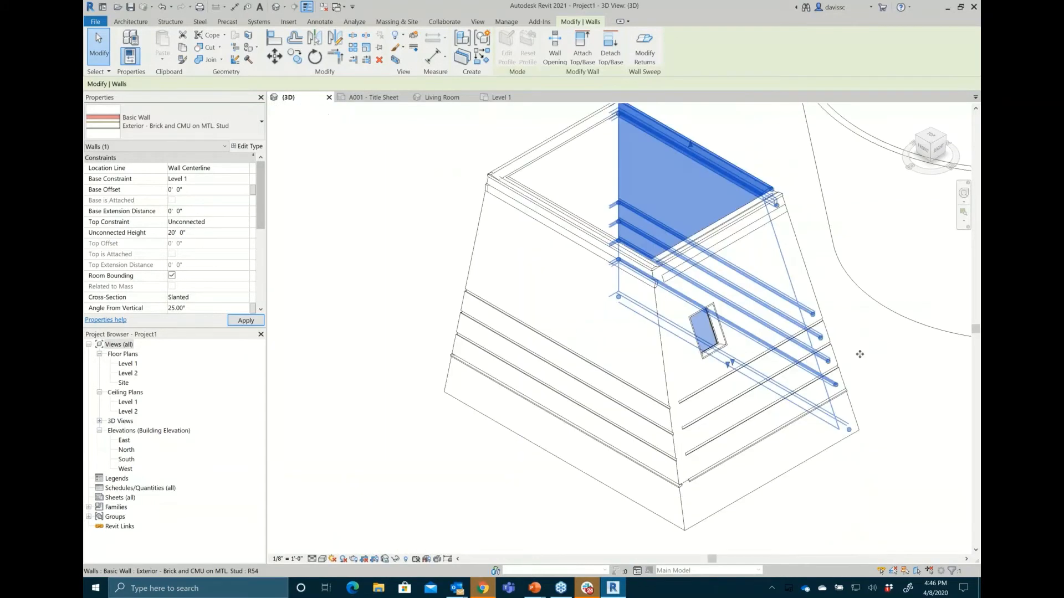
pyautogui.scroll(-8, 888, 352)
pyautogui.press('Escape')
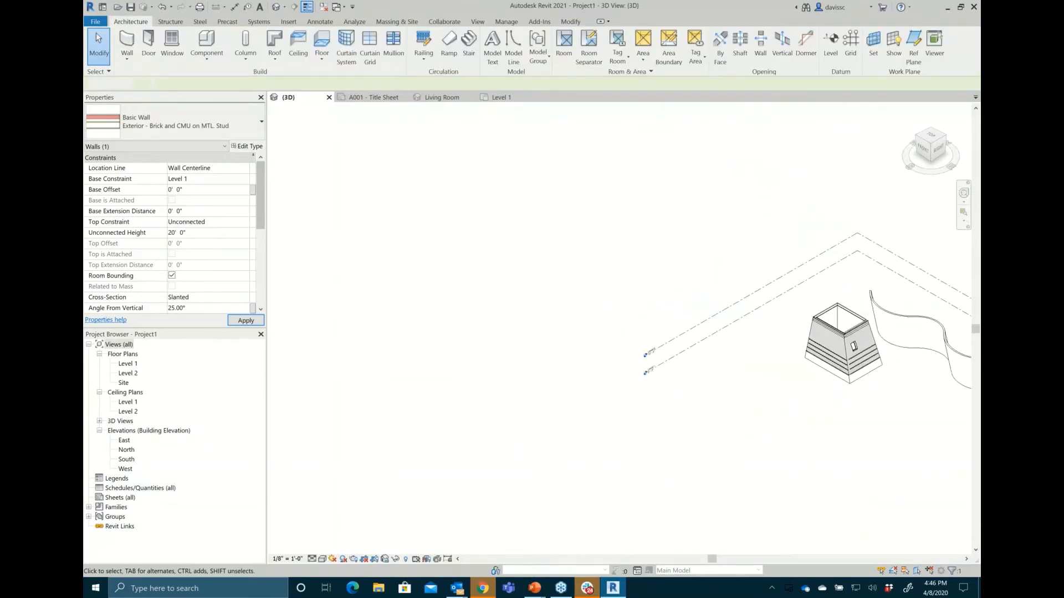
# Step: Select the rectangular enclosure's four brick walls and examine the available wall types
pyautogui.moveTo(913, 375); pyautogui.dragTo(586, 368, button='middle')
pyautogui.scroll(1, 530, 365)
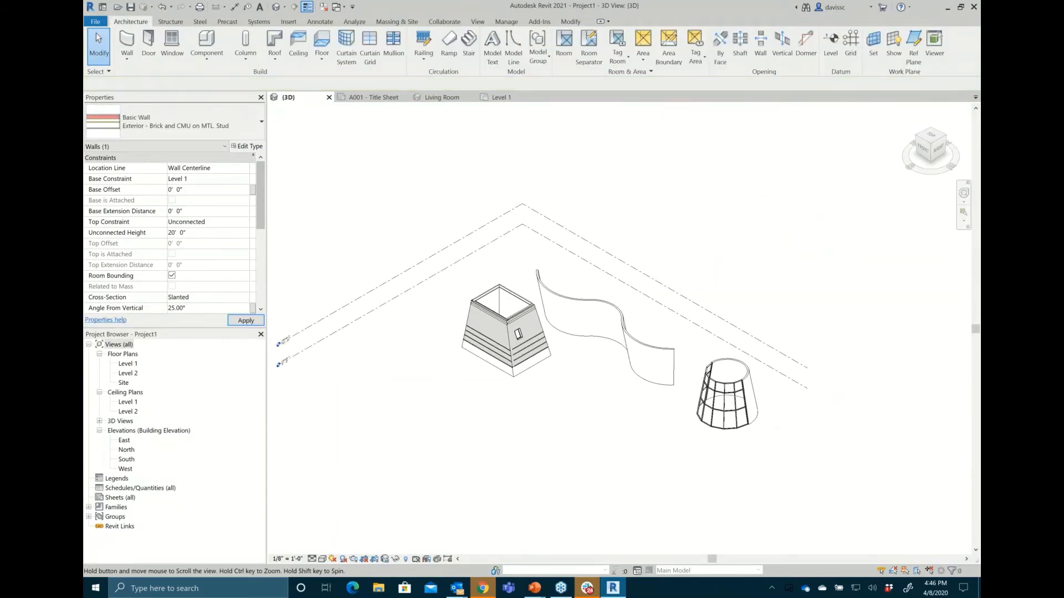
pyautogui.scroll(6, 515, 343)
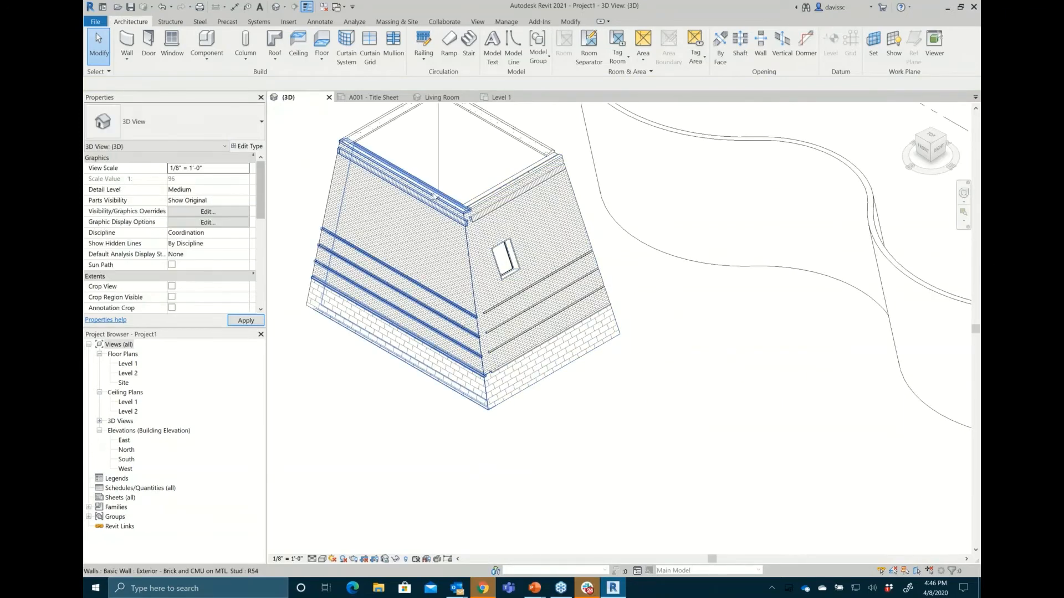
pyautogui.press('Tab')
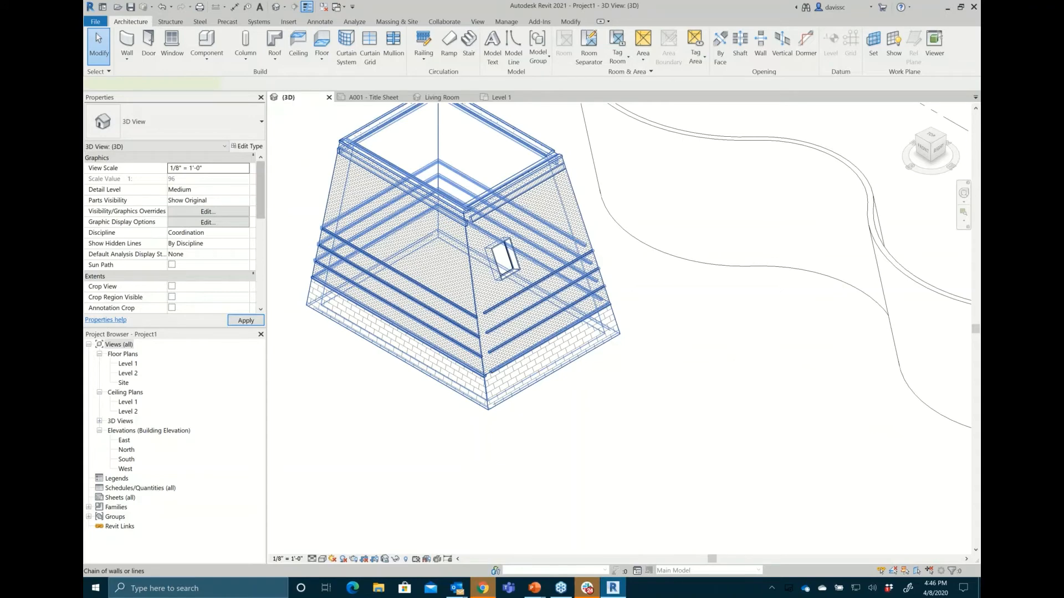
pyautogui.click(441, 311)
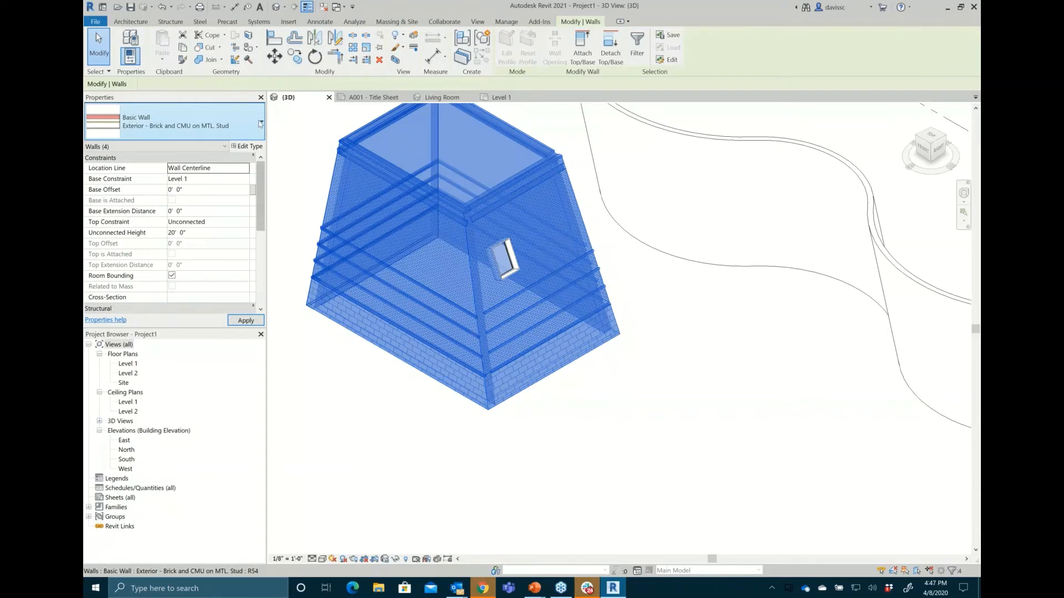
pyautogui.click(260, 124)
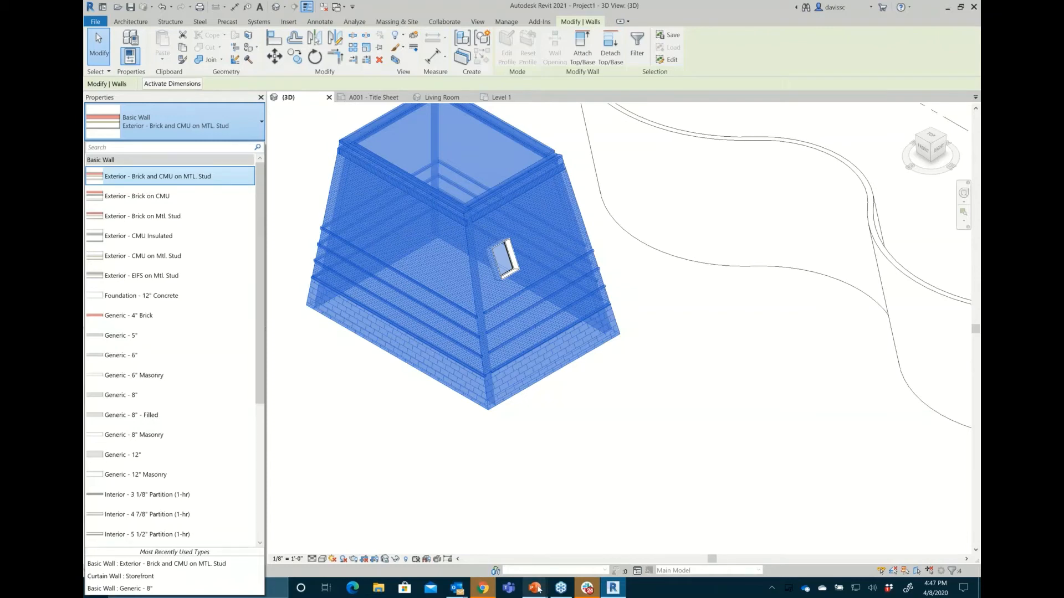
pyautogui.hotkey('alt', 'Tab')
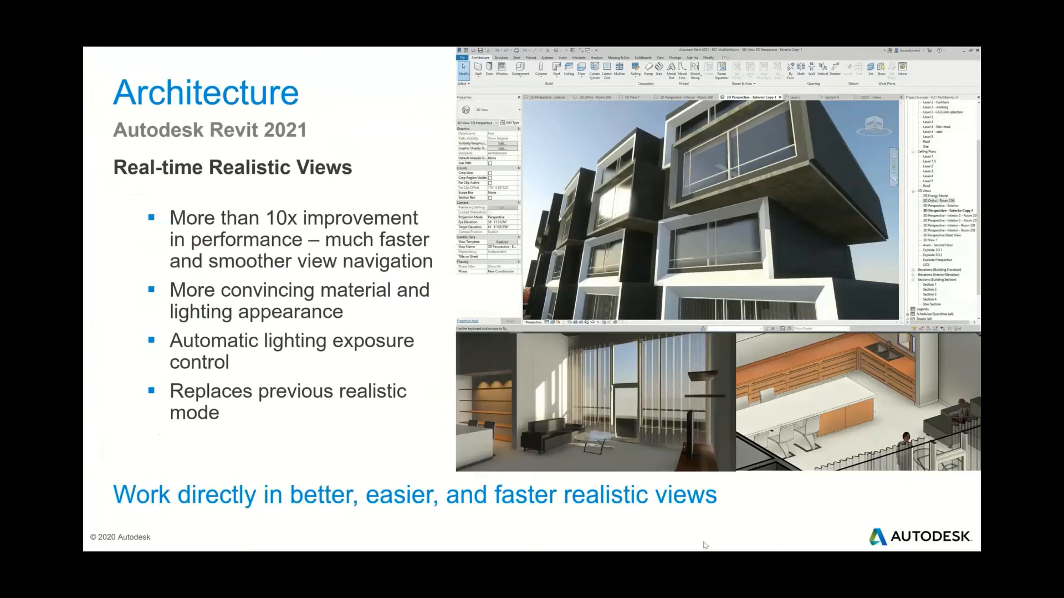
pyautogui.click(700, 575)
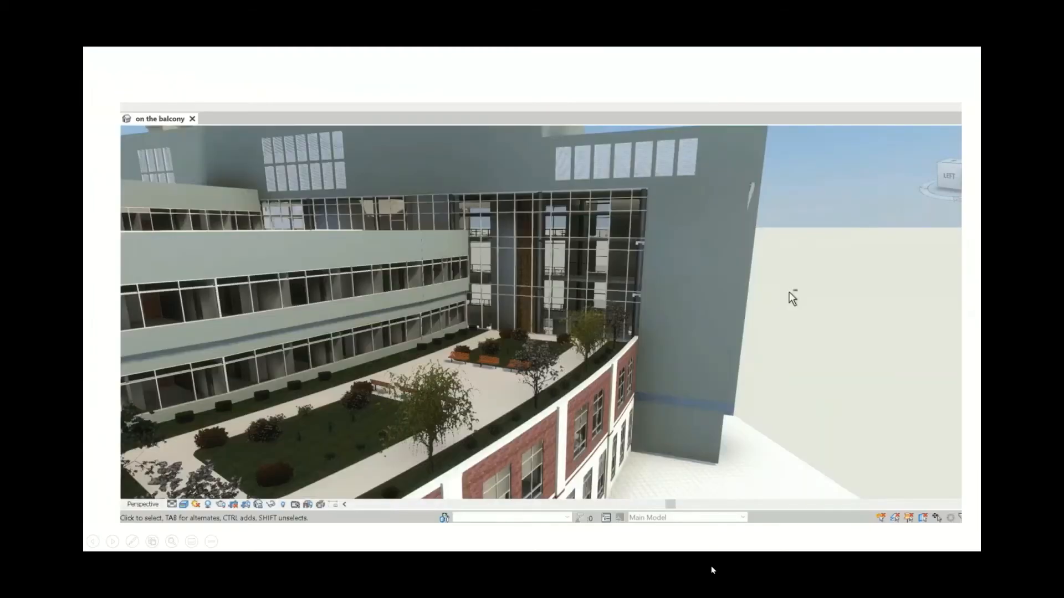
pyautogui.click(693, 572)
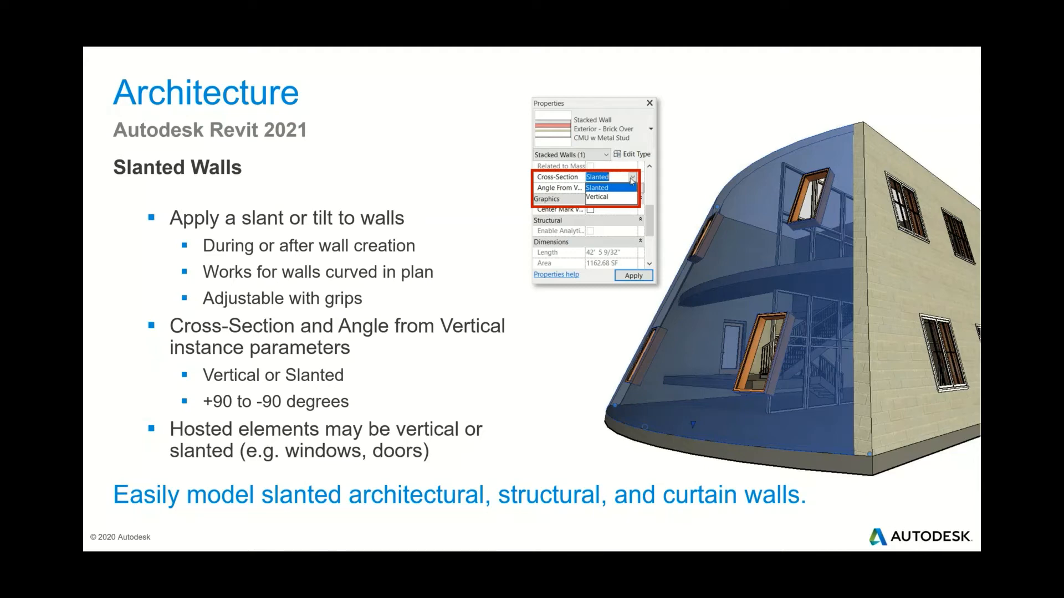
pyautogui.click(629, 562)
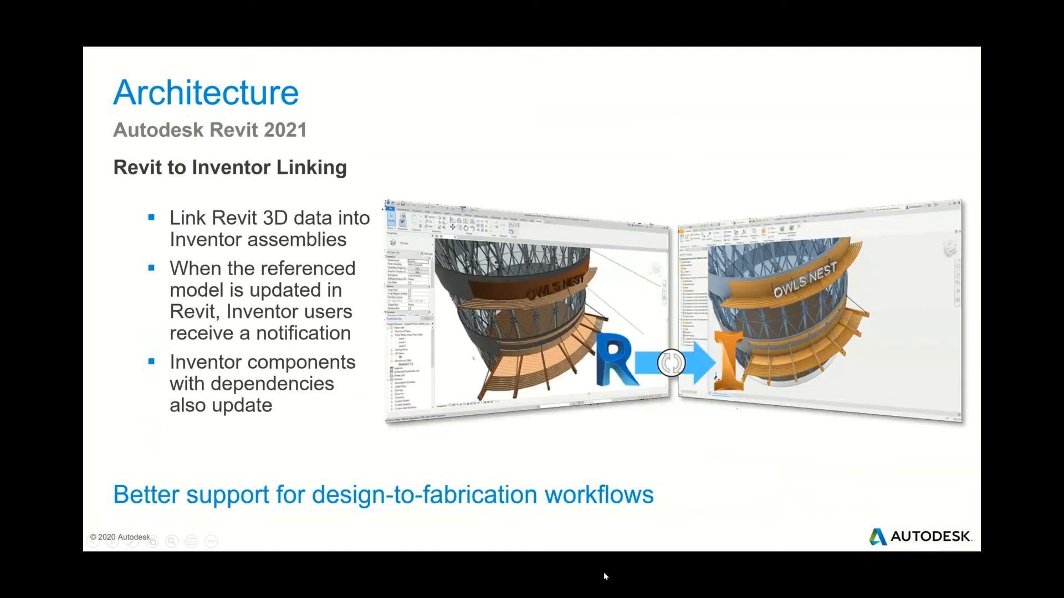
pyautogui.click(603, 572)
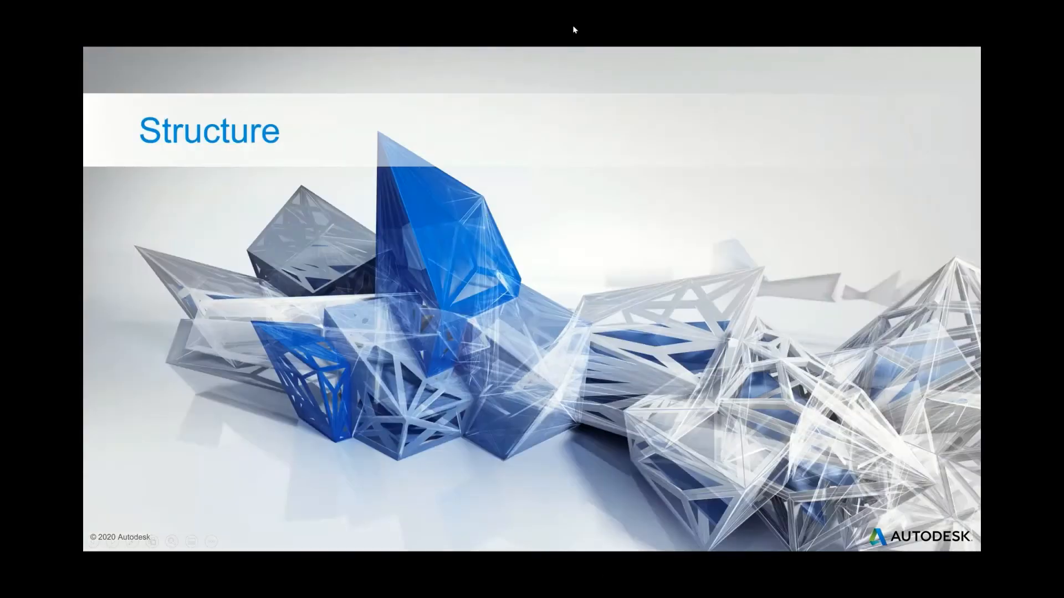
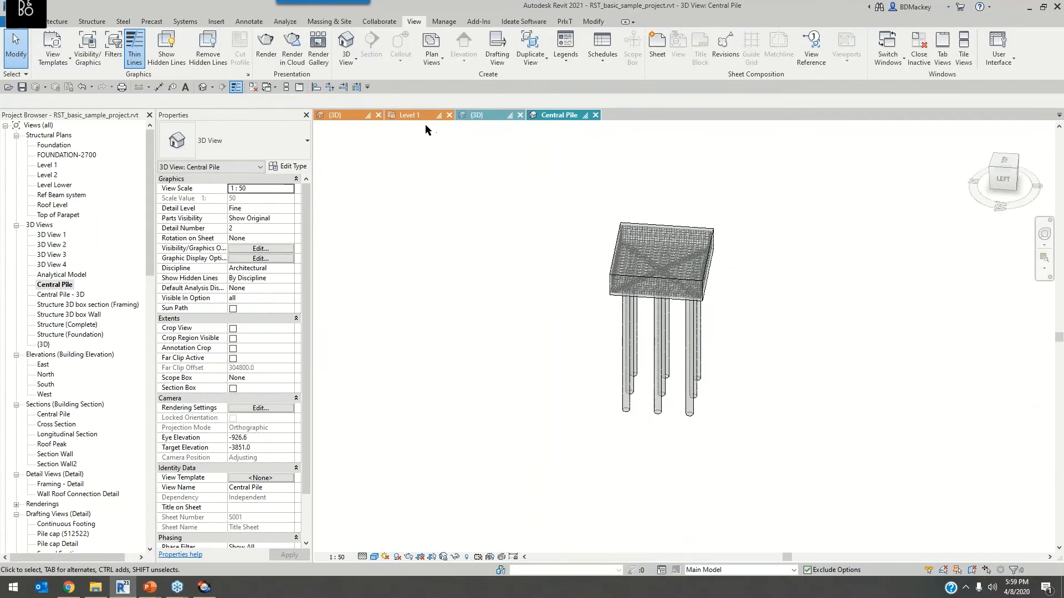
# Step: In Project1's 3D view, set the 10" concrete wall's Cross-Section to Slanted and disable its analytical model
pyautogui.click(355, 115)
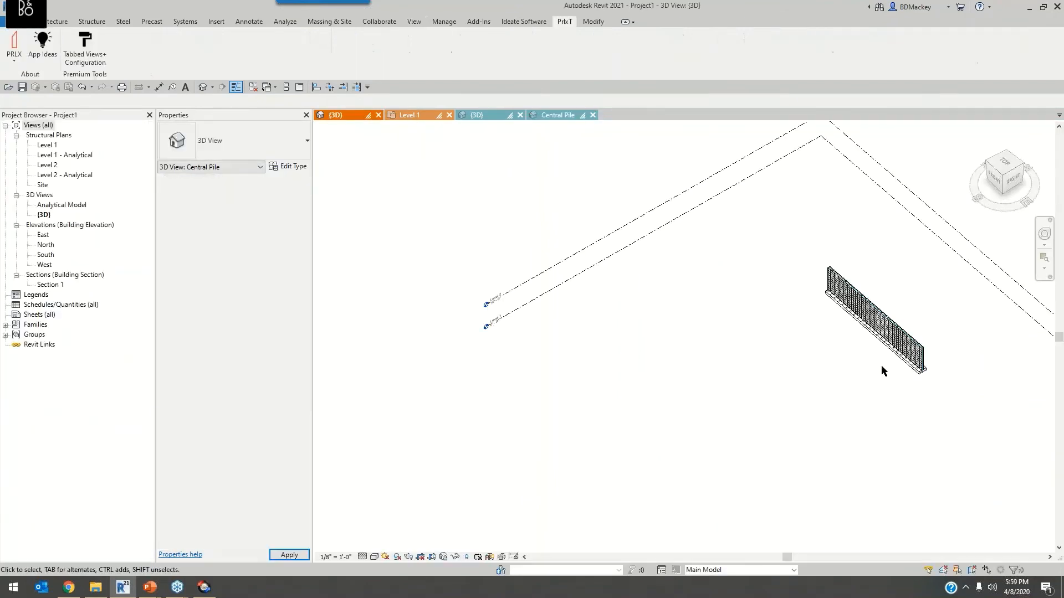
pyautogui.scroll(5, 936, 354)
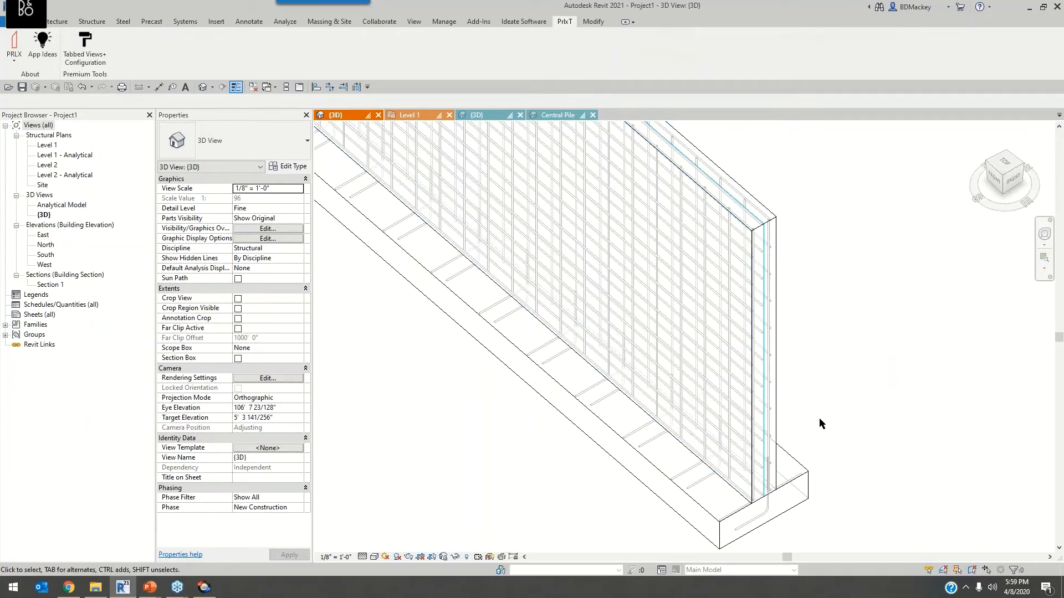
pyautogui.click(777, 381)
pyautogui.press('Escape')
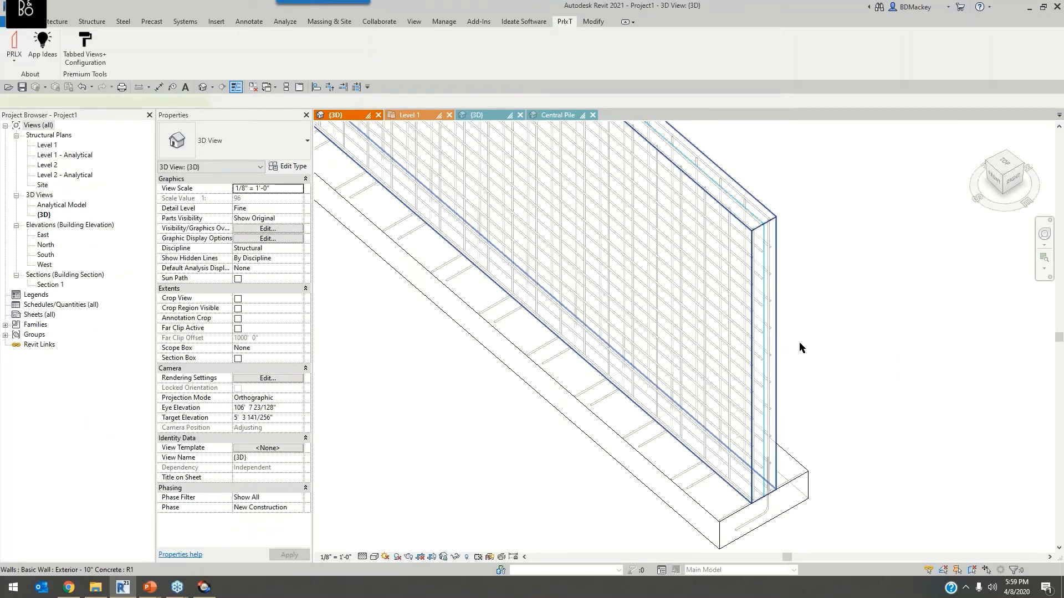
pyautogui.click(778, 345)
pyautogui.scroll(-3, 801, 343)
pyautogui.moveTo(722, 385); pyautogui.dragTo(785, 462, button='middle')
pyautogui.click(298, 308)
pyautogui.click(299, 309)
pyautogui.click(255, 326)
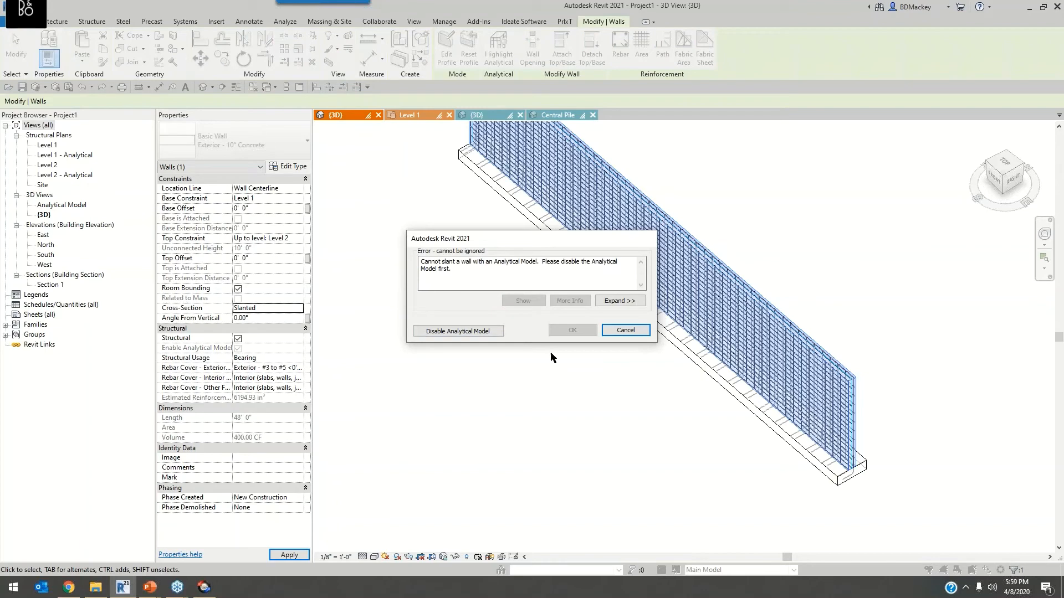
pyautogui.click(488, 331)
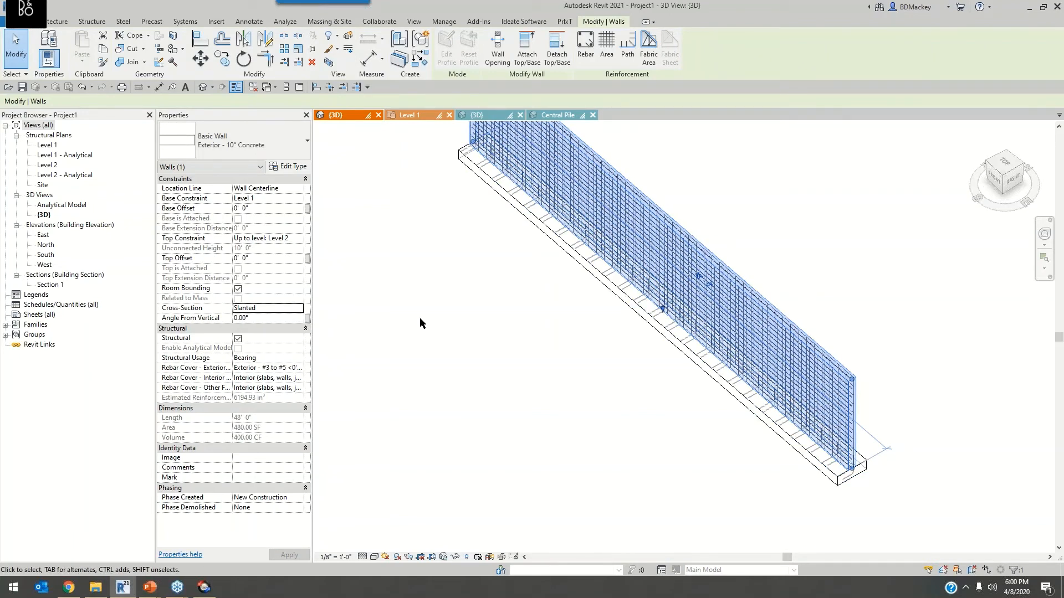
# Step: Set the slanted concrete wall's Angle From Vertical to 5°
pyautogui.click(883, 506)
pyautogui.scroll(4, 824, 469)
pyautogui.click(846, 459)
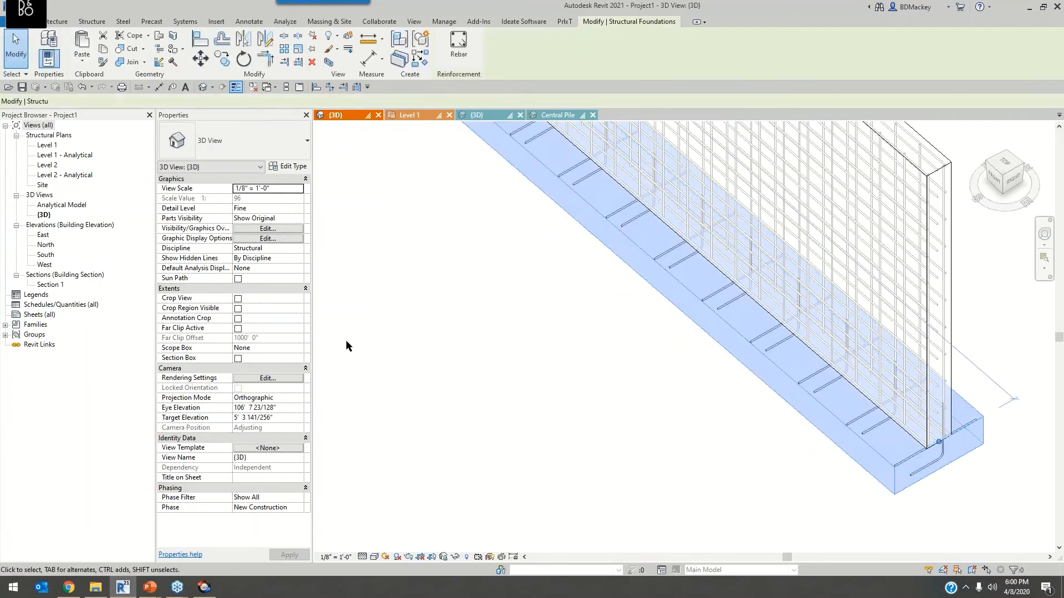
pyautogui.press('ctrl')
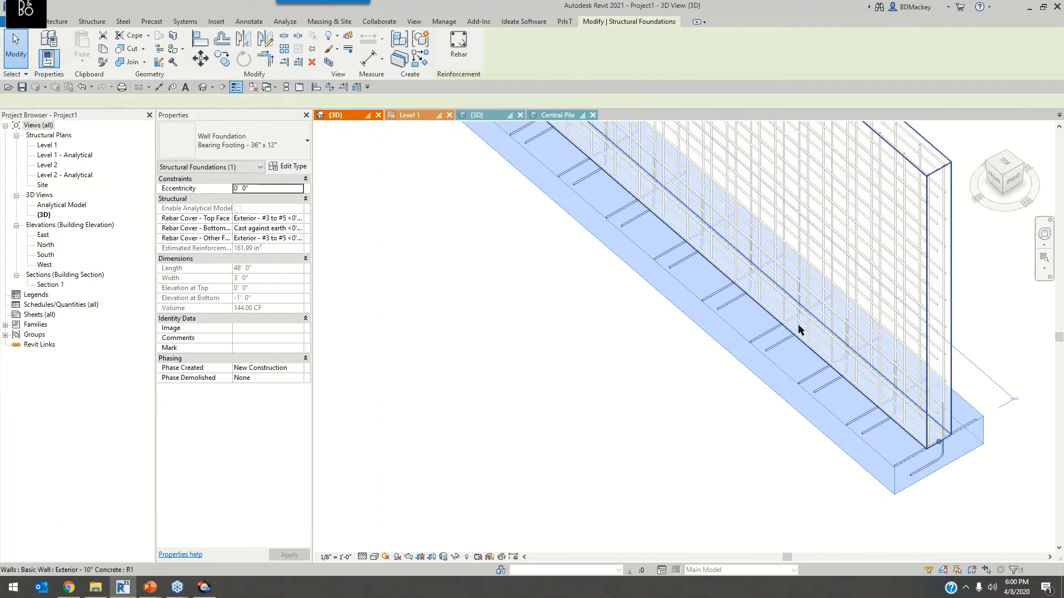
pyautogui.click(955, 296)
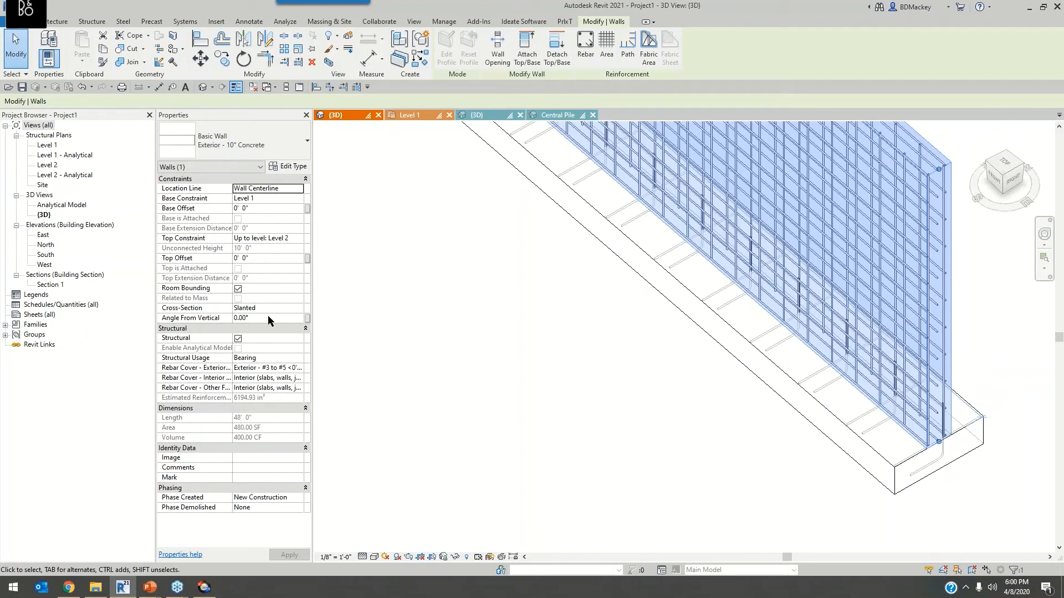
pyautogui.click(268, 318)
pyautogui.write('3')
pyautogui.press('Return')
pyautogui.click(268, 318)
pyautogui.write('5')
pyautogui.press('Return')
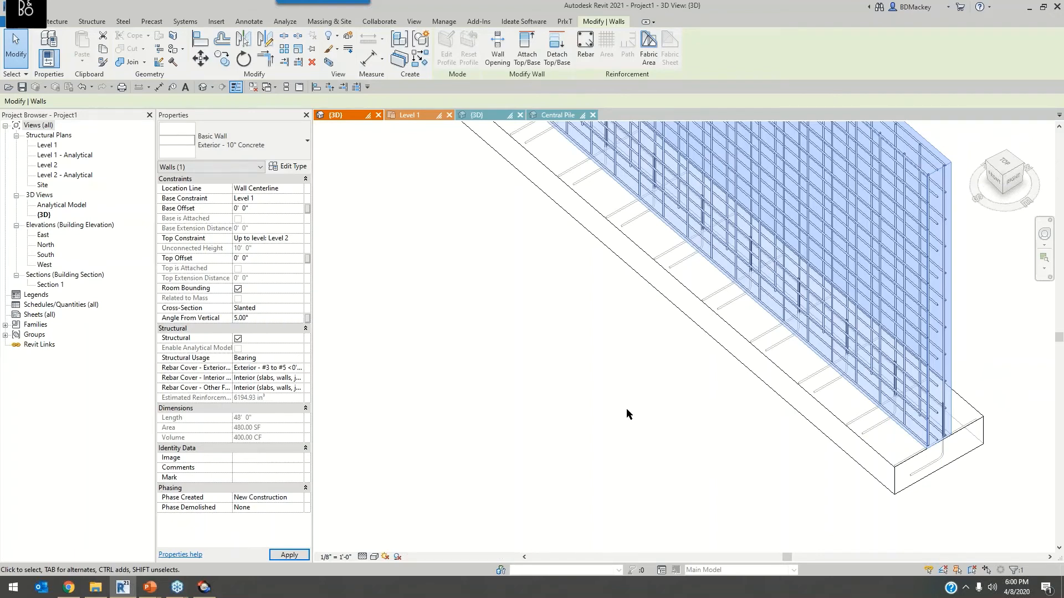
# Step: Select the horizontal #4 rebar set and examine how its bars sit relative to the slanted wall's end face
pyautogui.keyDown('shift'); pyautogui.moveTo(730, 448); pyautogui.dragTo(685, 258, button='middle'); pyautogui.keyUp('shift')
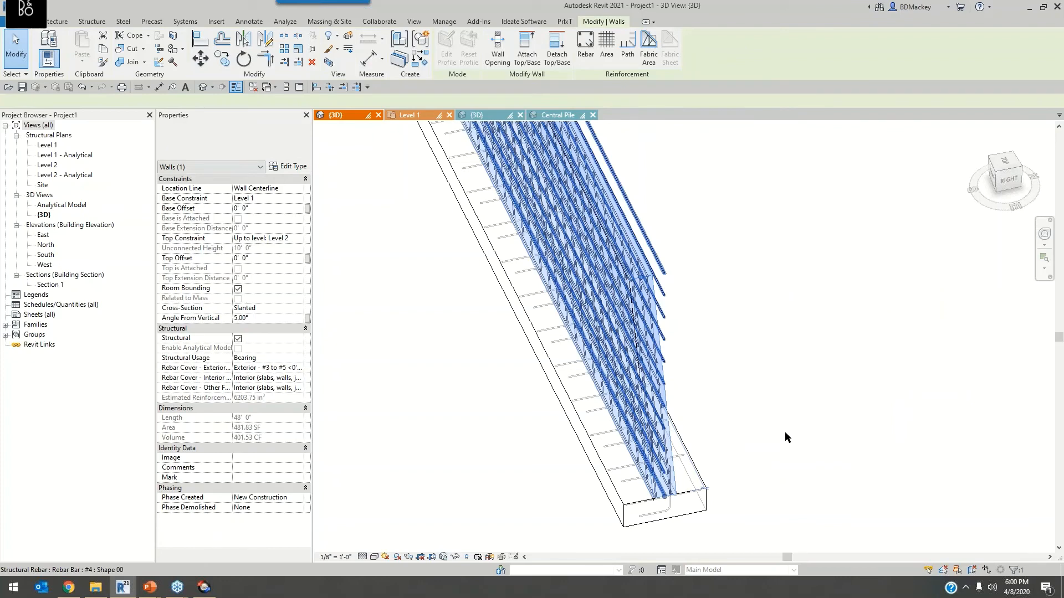
pyautogui.keyDown('shift'); pyautogui.moveTo(785, 432); pyautogui.dragTo(838, 292, button='middle'); pyautogui.keyUp('shift')
pyautogui.click(782, 209)
pyautogui.moveTo(752, 222); pyautogui.dragTo(768, 336, button='middle')
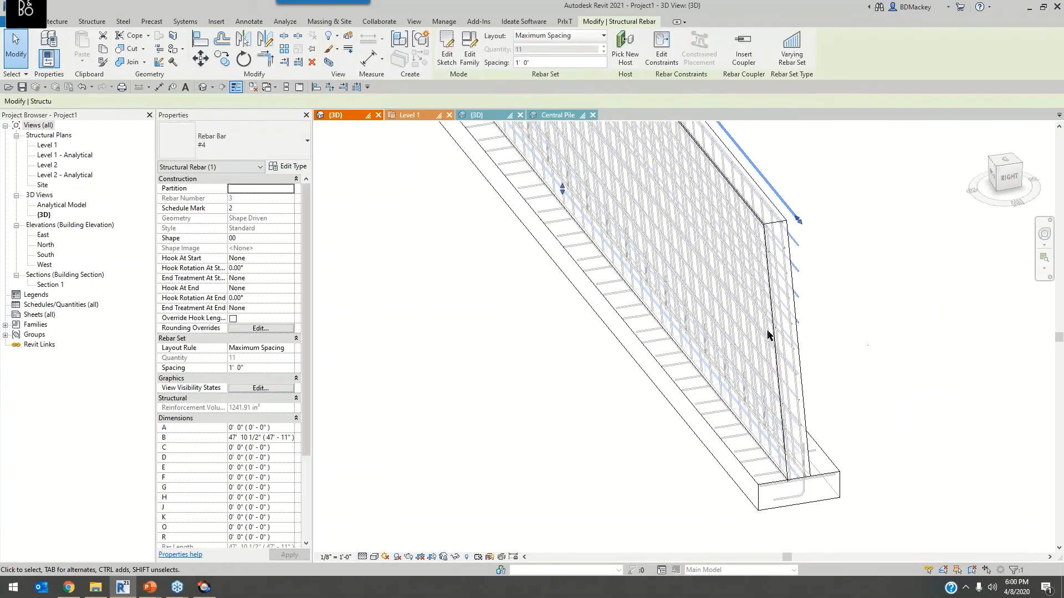
pyautogui.scroll(3, 778, 282)
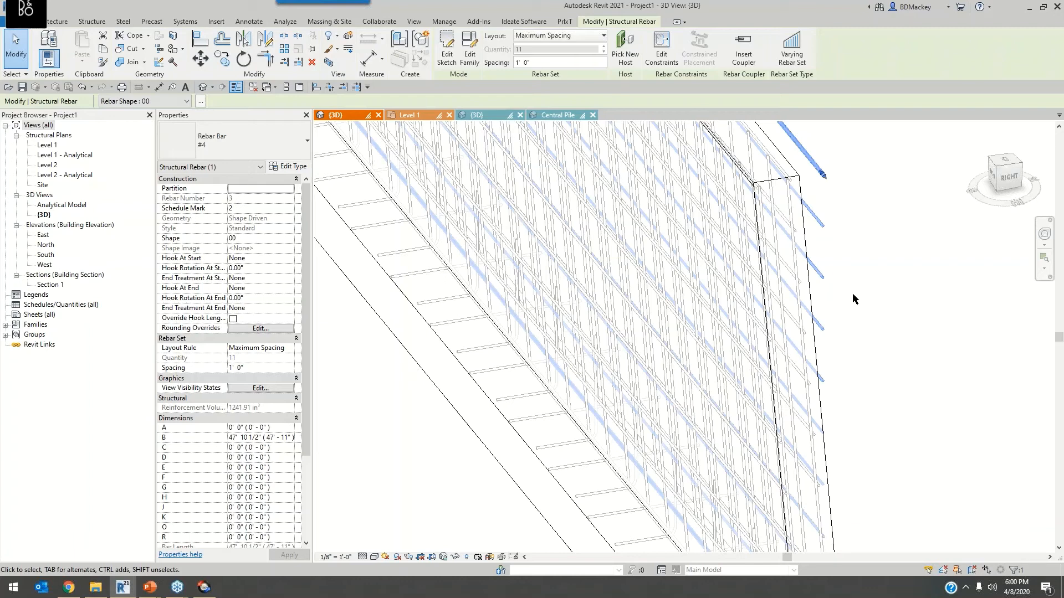
pyautogui.scroll(-2, 852, 293)
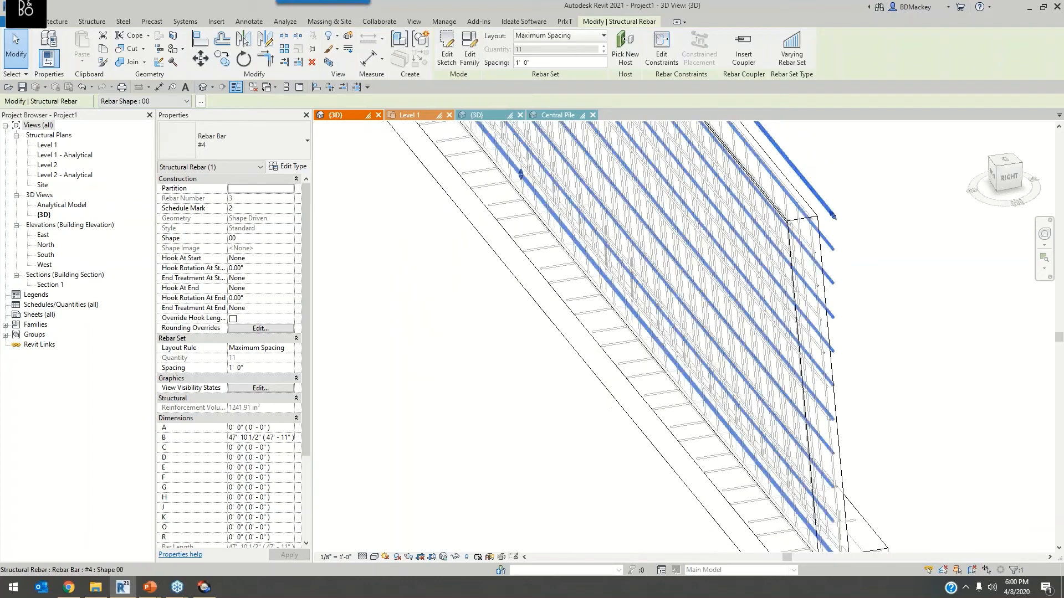
pyautogui.moveTo(893, 317); pyautogui.dragTo(839, 310, button='middle')
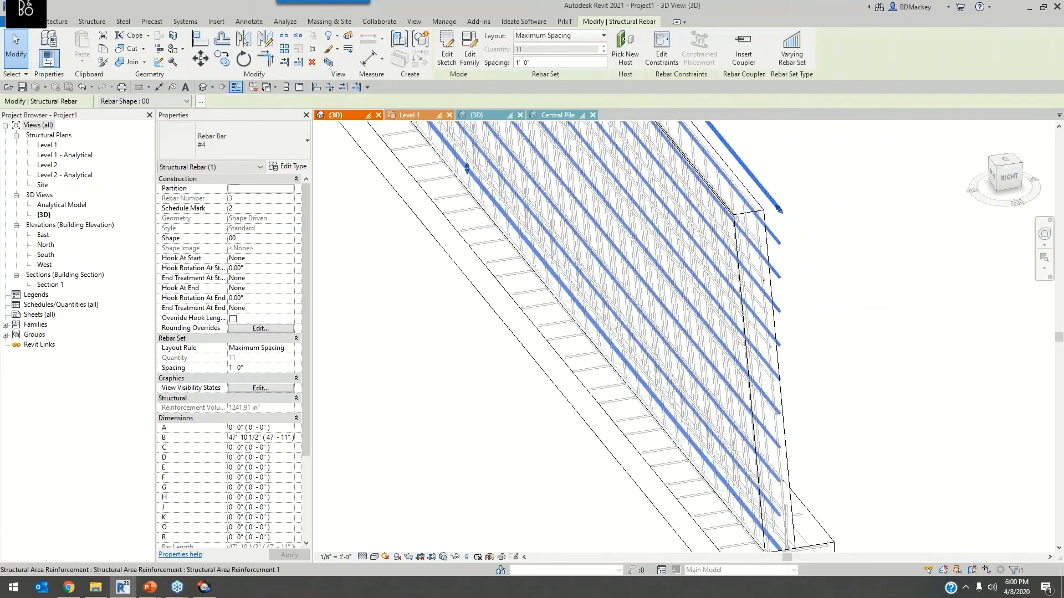
pyautogui.click(836, 210)
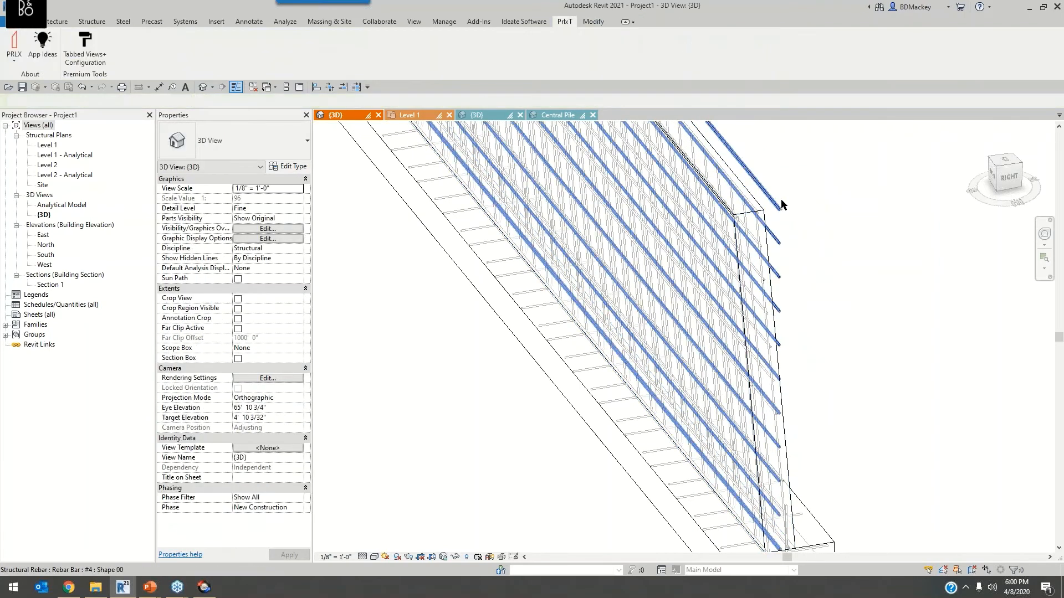
pyautogui.click(817, 217)
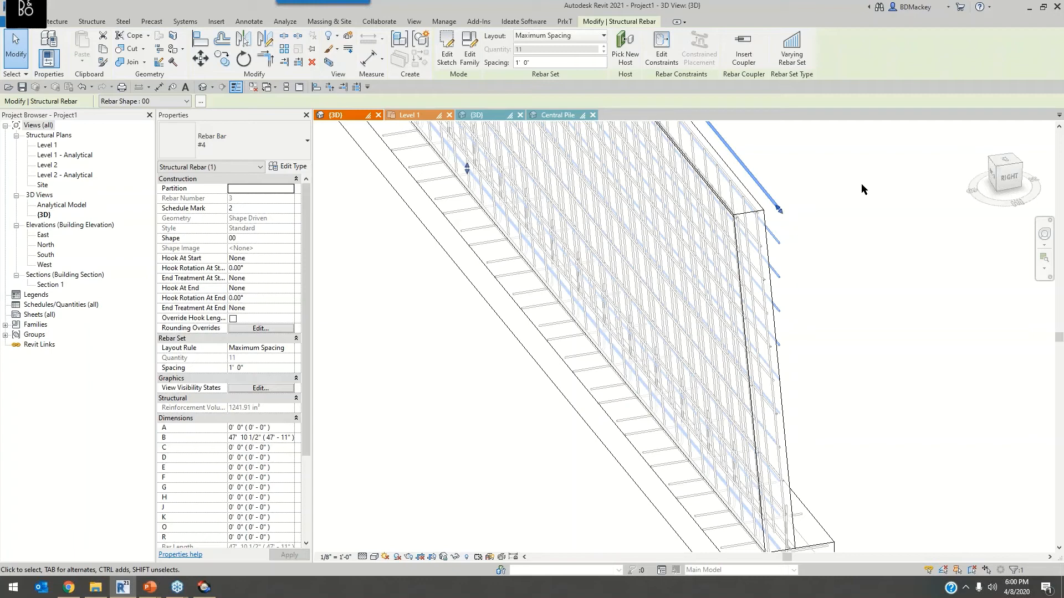
pyautogui.scroll(-5, 860, 184)
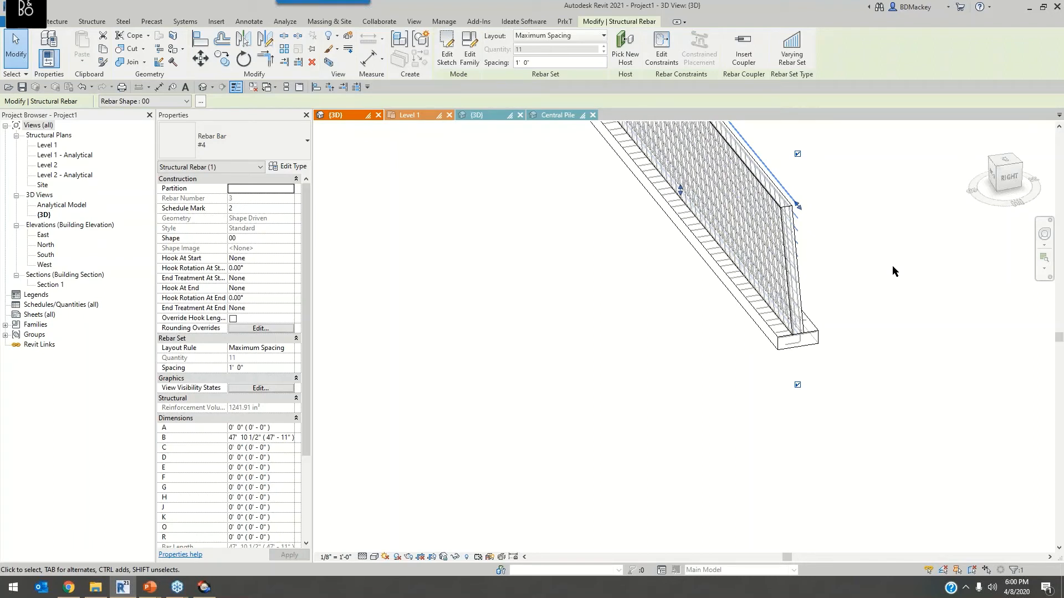
# Step: In Project2's Level 1 floor plan, turn off the Table furniture tag's leader and move the tag inside the desk outline
pyautogui.click(498, 117)
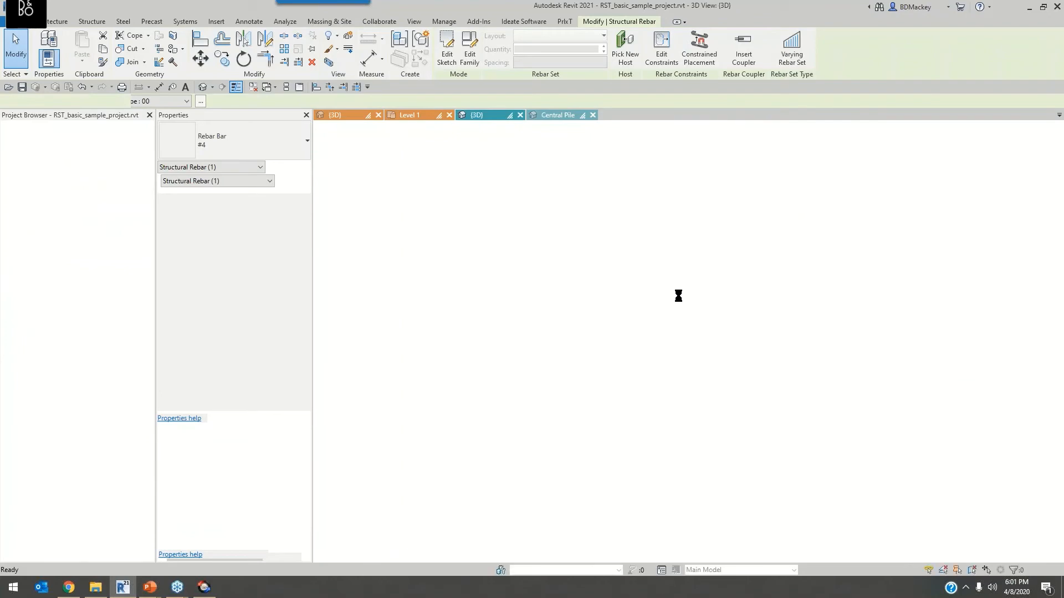
pyautogui.click(411, 115)
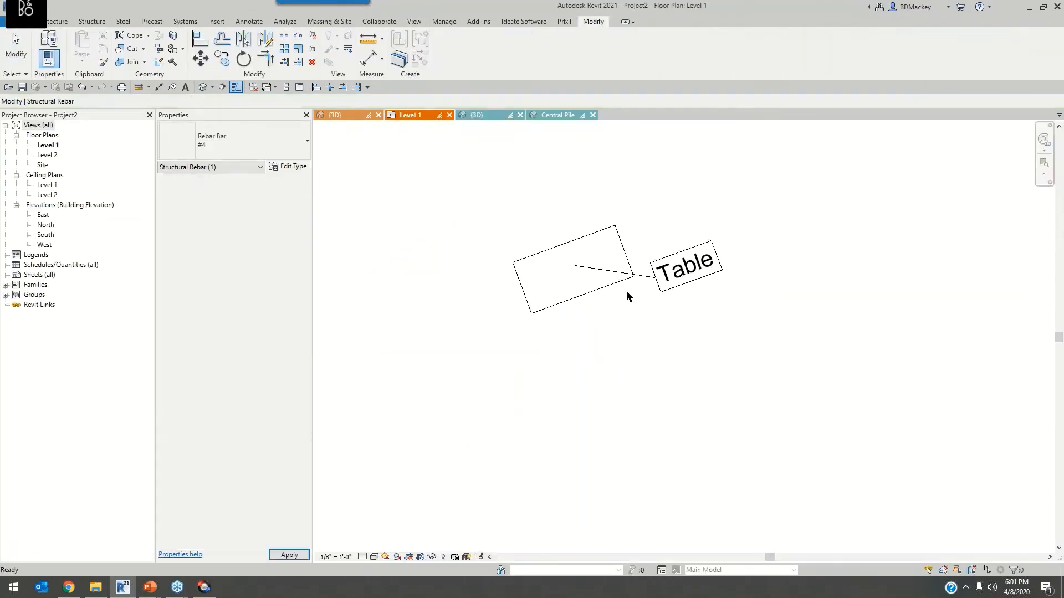
pyautogui.click(605, 337)
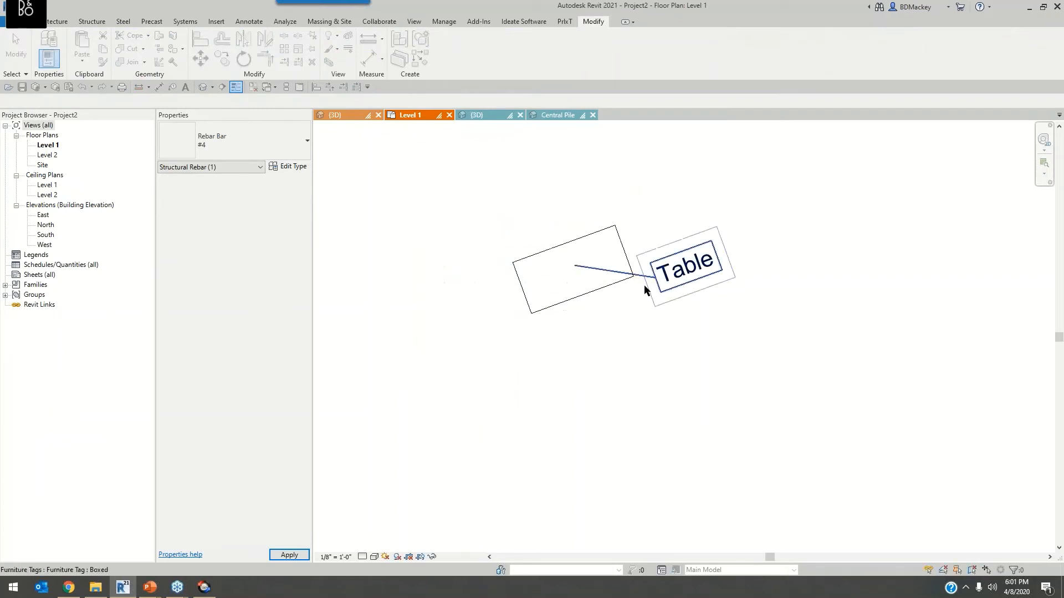
pyautogui.scroll(3, 647, 283)
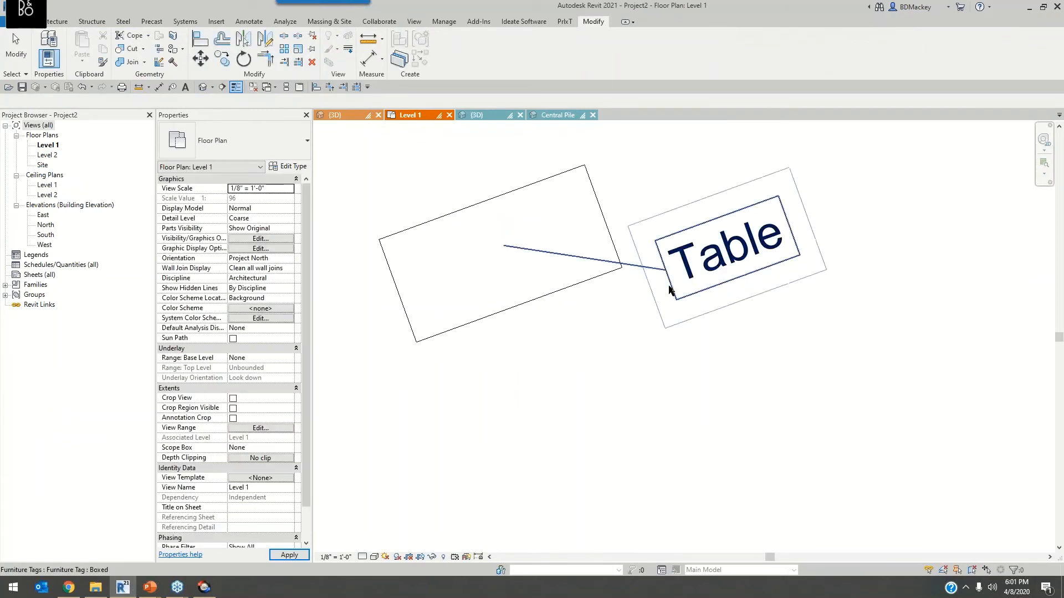
pyautogui.click(504, 244)
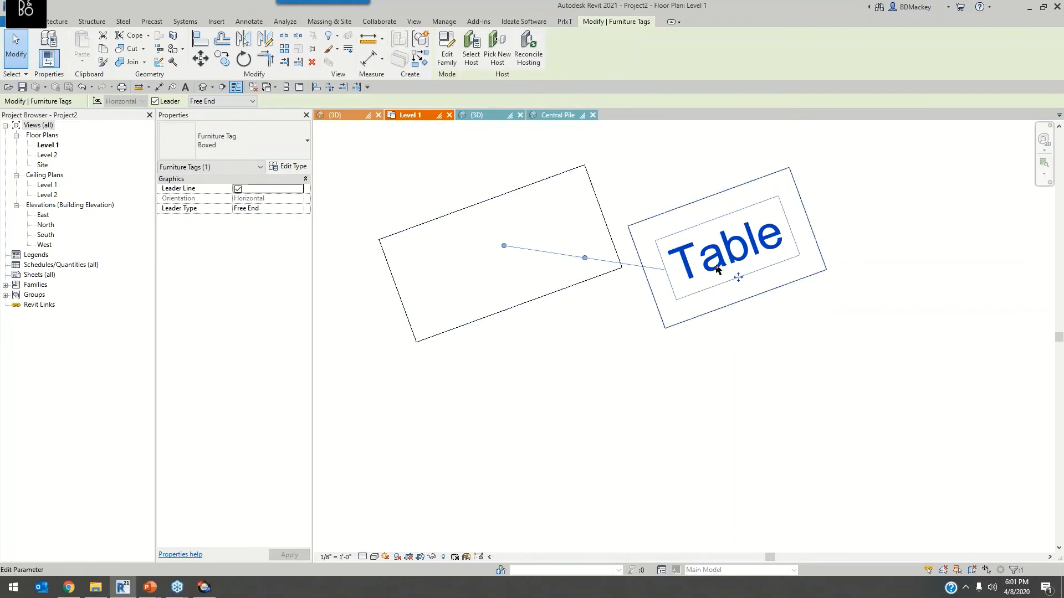
pyautogui.click(162, 103)
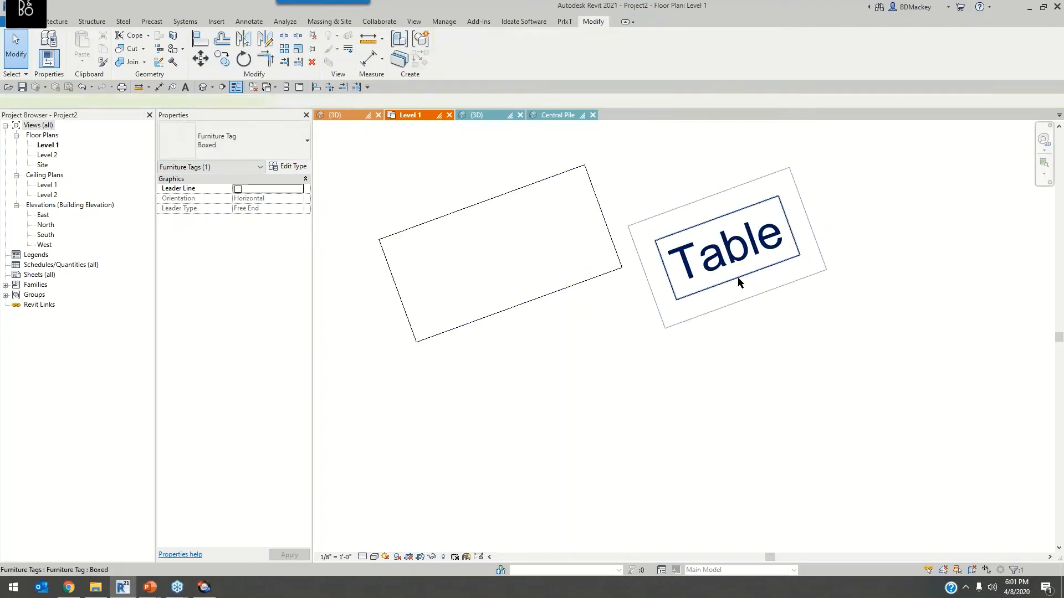
pyautogui.moveTo(738, 277); pyautogui.dragTo(495, 268)
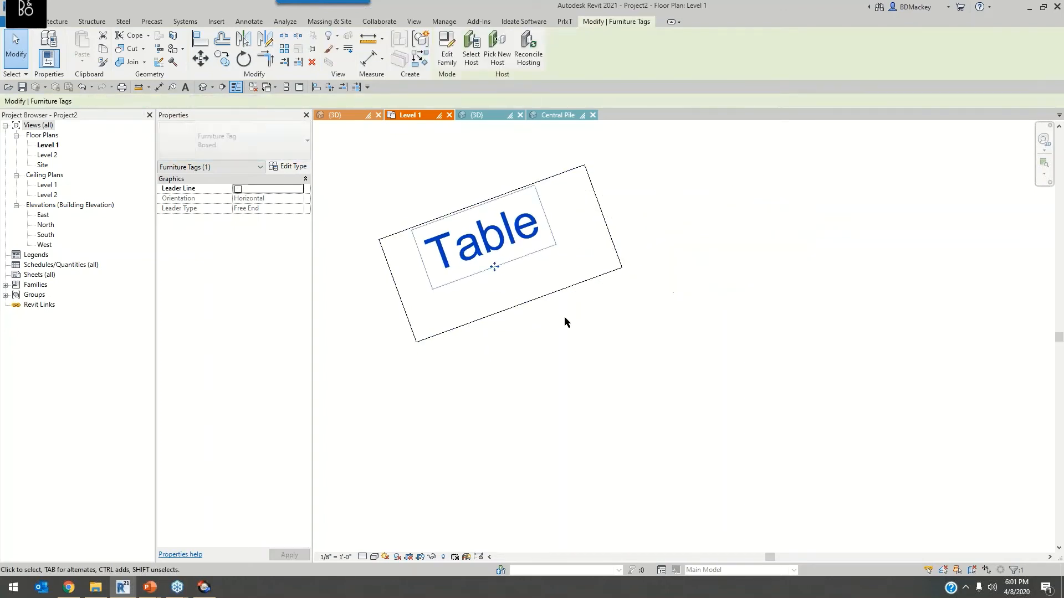
# Step: Rotate the 60" x 30" desk clockwise about its center so its right end slopes downward
pyautogui.click(574, 283)
pyautogui.click(243, 58)
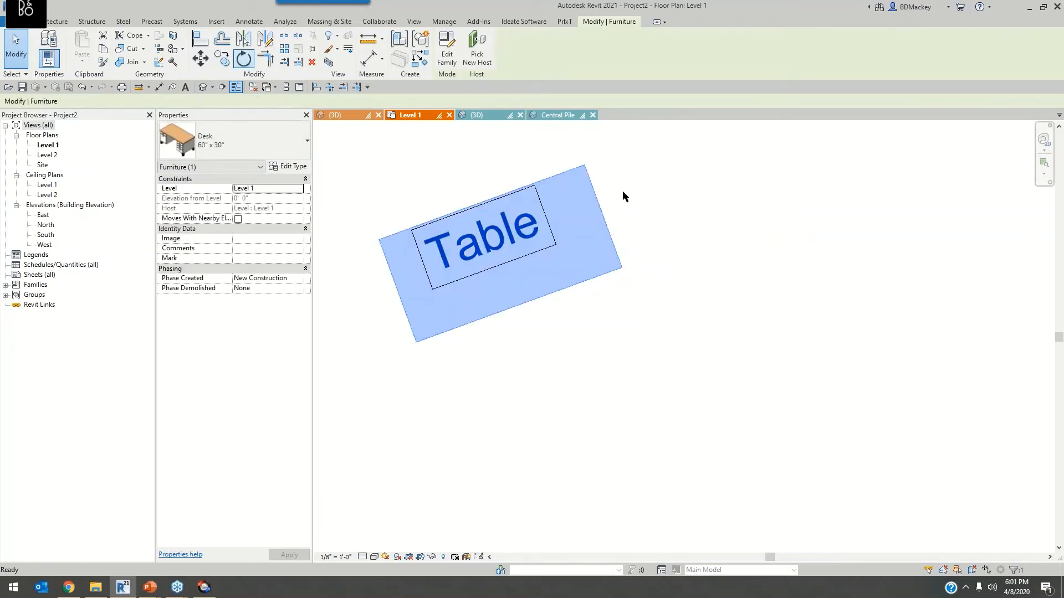
pyautogui.click(712, 189)
pyautogui.click(801, 326)
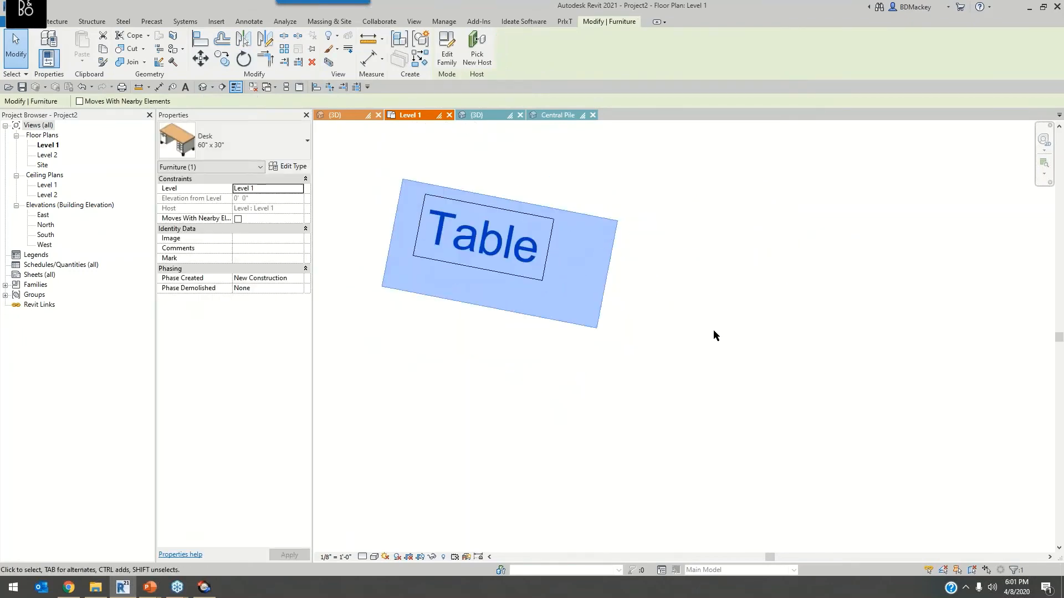
pyautogui.press('Escape')
# Step: Turn the Table tag's leader back on, move the tag outside the desk to the upper right, and place the leader's free end on the desk
pyautogui.moveTo(637, 293); pyautogui.dragTo(685, 342, button='middle')
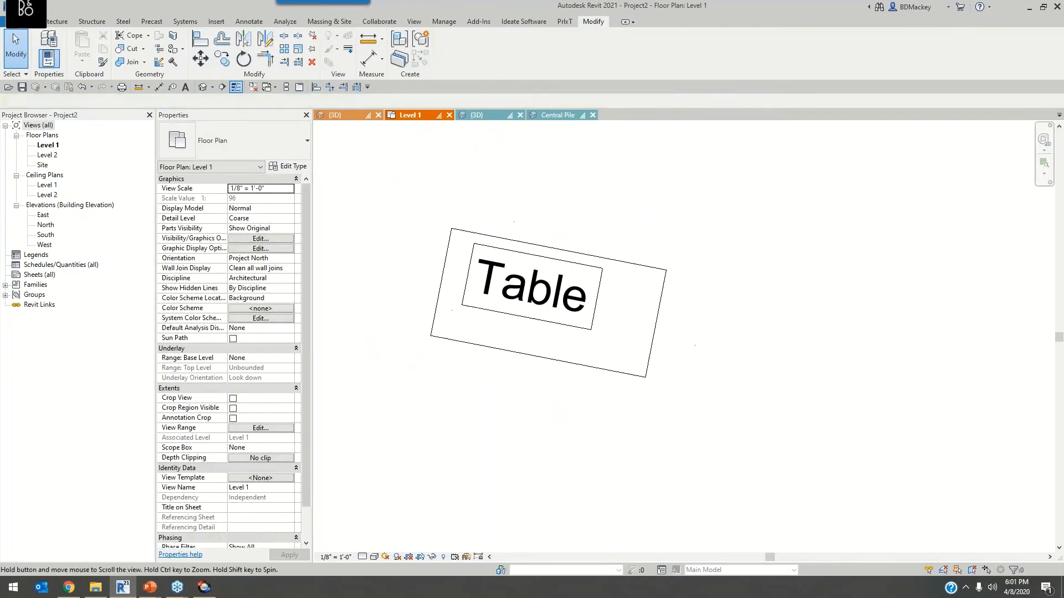
pyautogui.click(558, 322)
pyautogui.click(167, 102)
pyautogui.moveTo(524, 319); pyautogui.dragTo(867, 245)
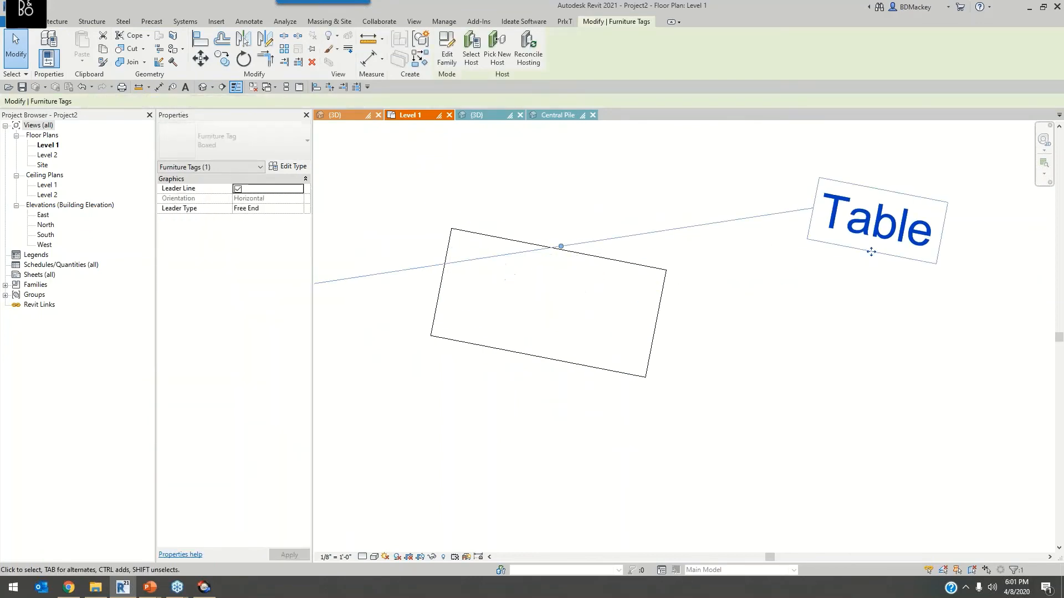
pyautogui.scroll(-2, 517, 250)
pyautogui.moveTo(516, 252); pyautogui.dragTo(565, 253, button='middle')
pyautogui.moveTo(461, 268); pyautogui.dragTo(585, 269)
pyautogui.moveTo(650, 250)
pyautogui.mouseDown()
pyautogui.moveTo(646, 223)
pyautogui.moveTo(653, 237)
pyautogui.mouseUp()
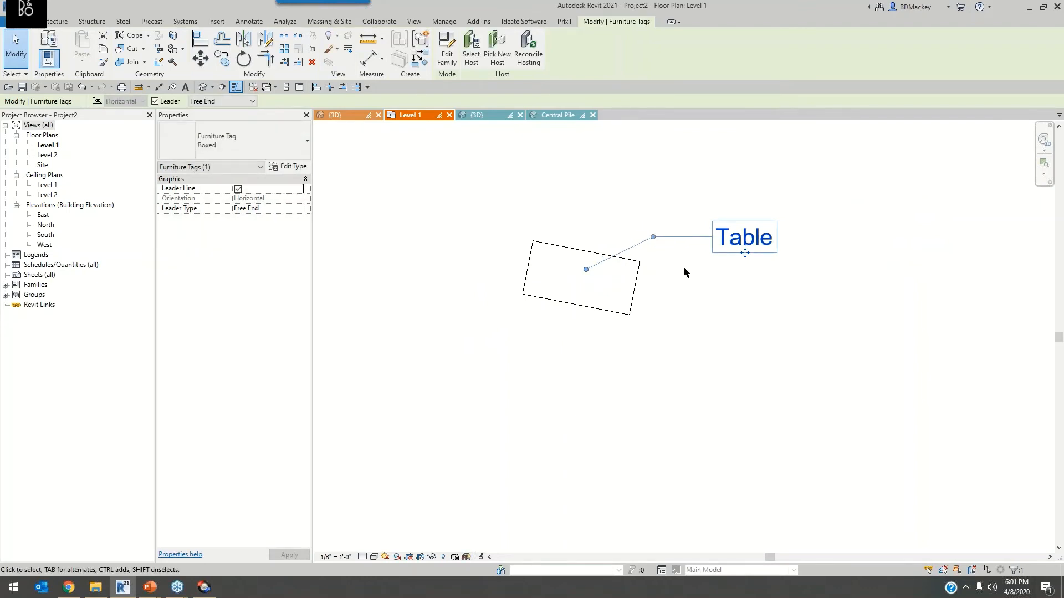
pyautogui.hotkey('ctrl', 'z')
pyautogui.hotkey('ctrl', 'z')
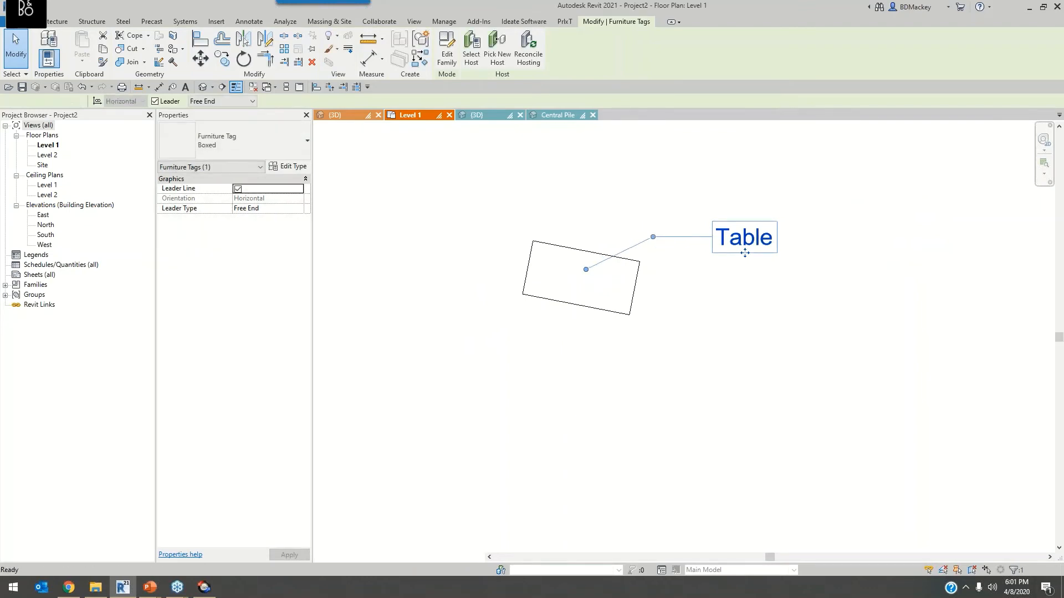
# Step: Bend the Table tag's leader by raising its elbow level with the tag, so the final segment runs horizontally
pyautogui.click(732, 252)
pyautogui.scroll(3, 682, 277)
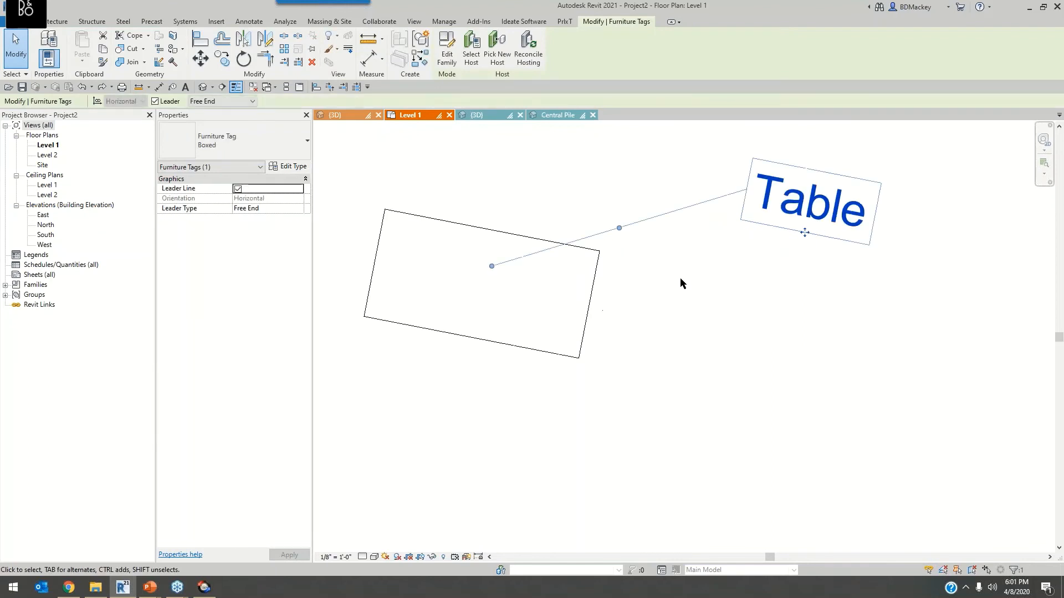
pyautogui.moveTo(682, 279); pyautogui.dragTo(687, 327, button='middle')
pyautogui.moveTo(622, 284); pyautogui.dragTo(622, 255)
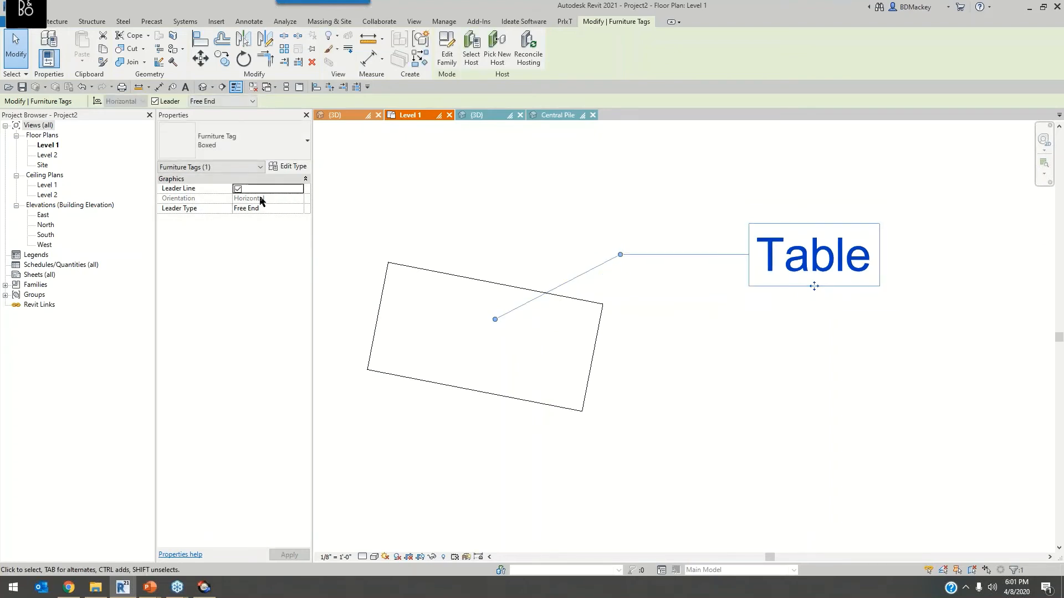
pyautogui.press('ctrl')
pyautogui.press('ctrl')
pyautogui.press('ctrl')
# Step: Switch to the PowerPoint slide show and advance past the steel plate dimensioning slide to the MEP section
pyautogui.moveTo(149, 586)
pyautogui.click(148, 543)
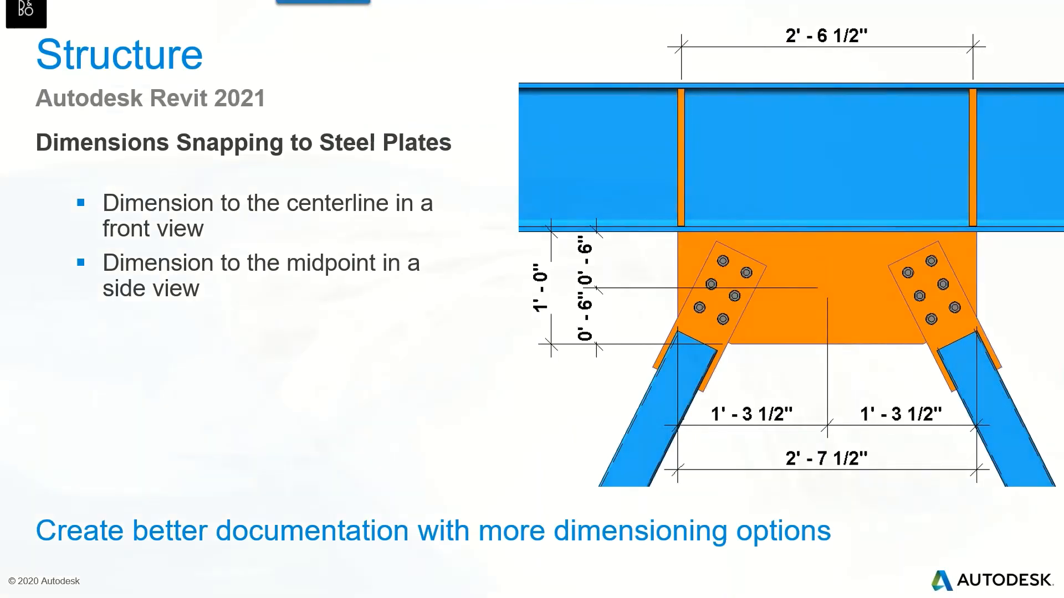
pyautogui.press('Right')
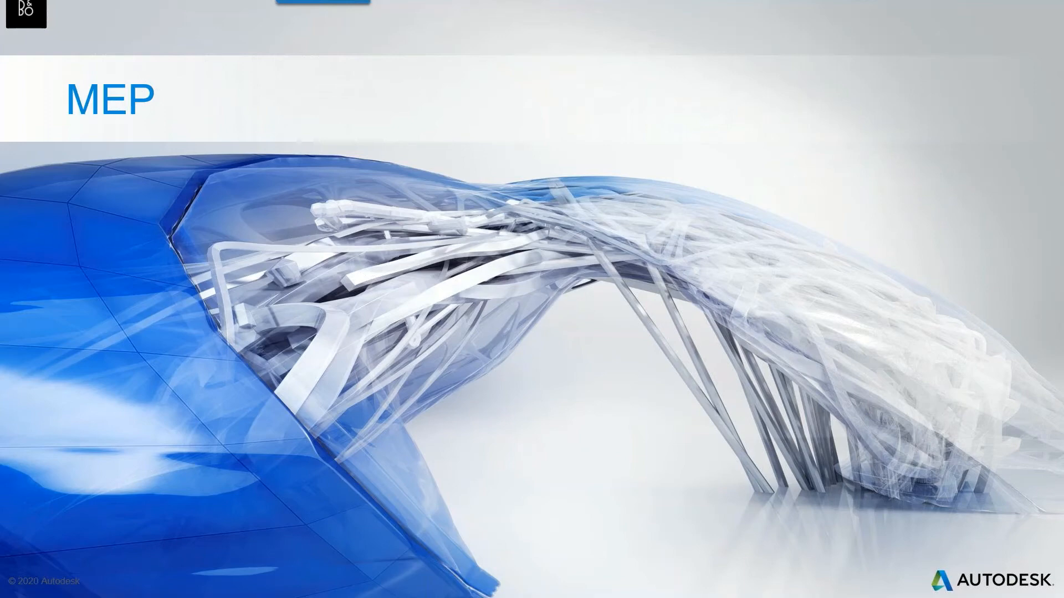
# Step: Switch to Revit, close the Level 1 furniture plan, and return to the structural sample project's default 3D view
pyautogui.hotkey('alt', 'Tab')
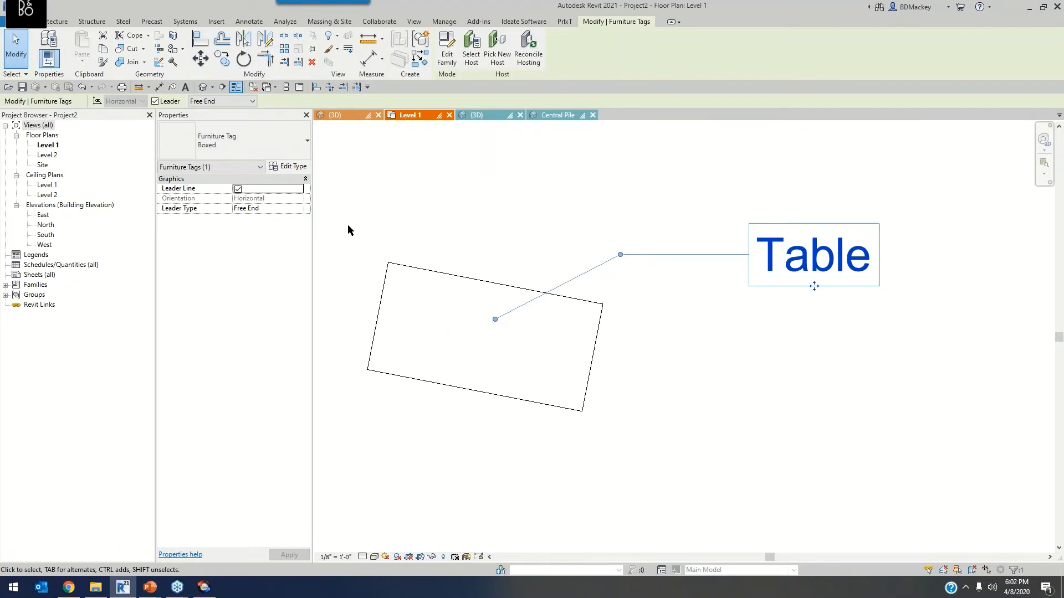
pyautogui.click(449, 116)
pyautogui.click(558, 297)
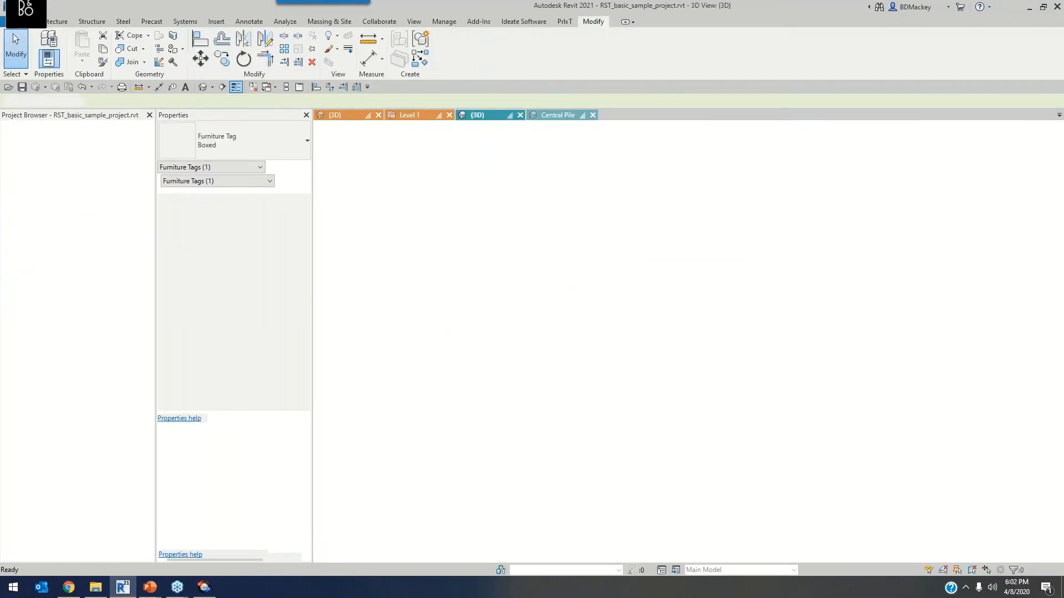
# Step: Set the structural model's default 3D view to the Realistic visual style and show the whole building from the front
pyautogui.keyDown('shift'); pyautogui.moveTo(597, 398); pyautogui.dragTo(805, 479, button='middle'); pyautogui.keyUp('shift')
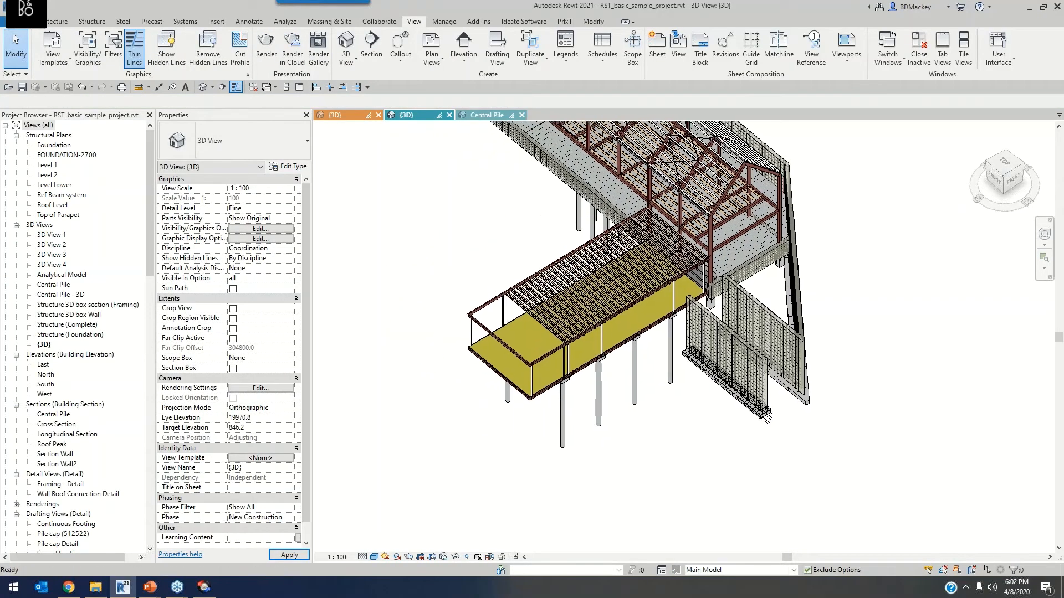
pyautogui.click(373, 557)
pyautogui.click(391, 531)
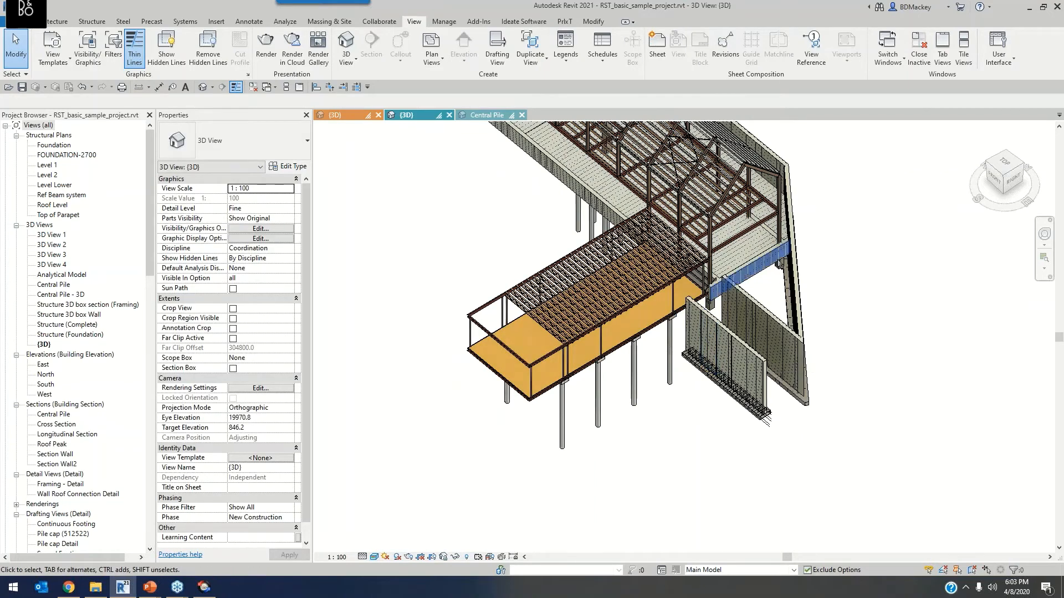
pyautogui.keyDown('shift'); pyautogui.moveTo(706, 336); pyautogui.dragTo(577, 455, button='middle'); pyautogui.keyUp('shift')
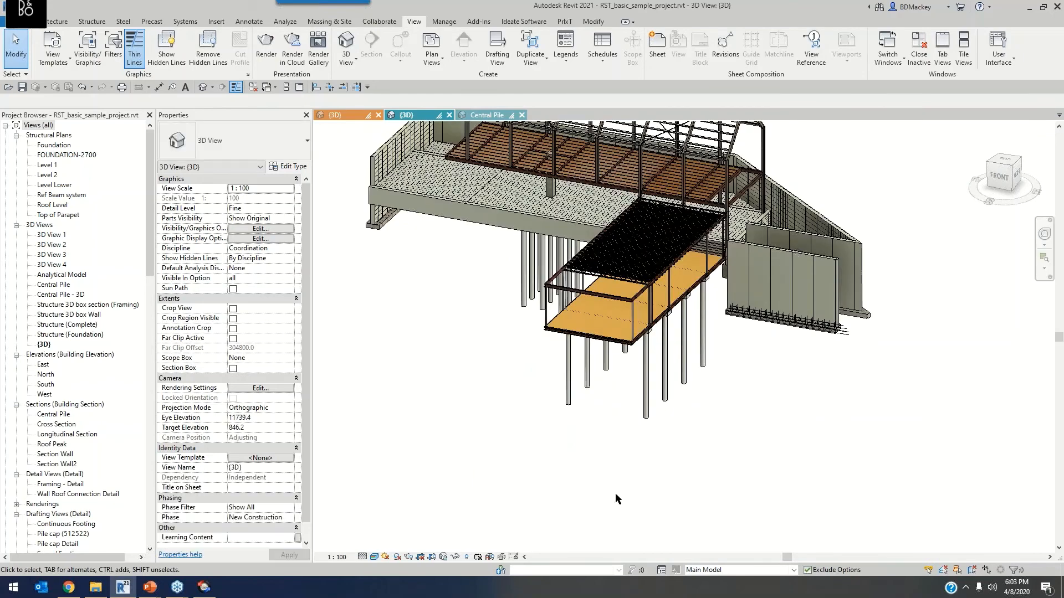
pyautogui.click(1044, 270)
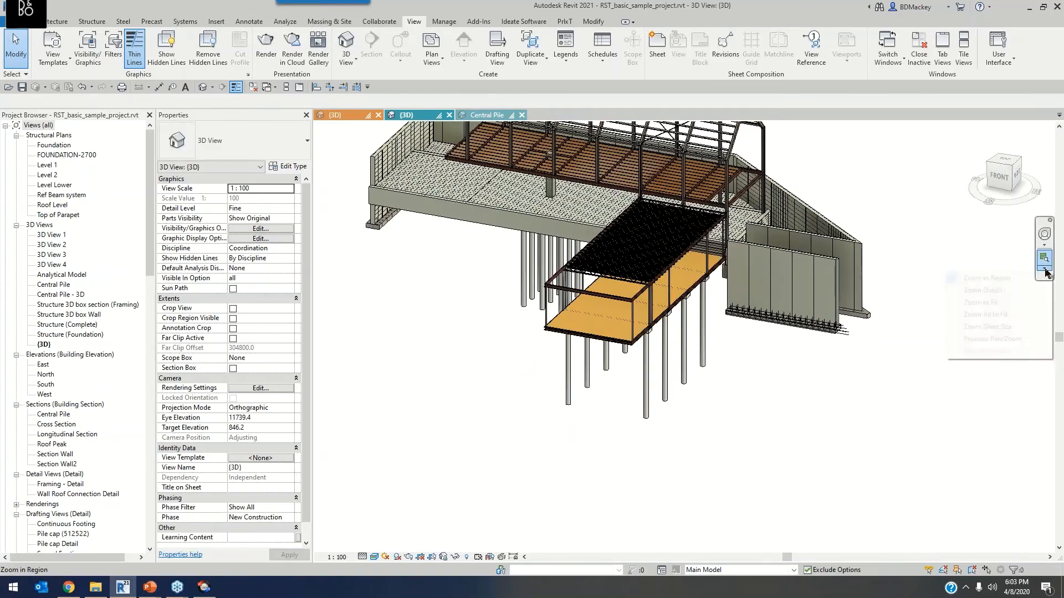
pyautogui.click(950, 235)
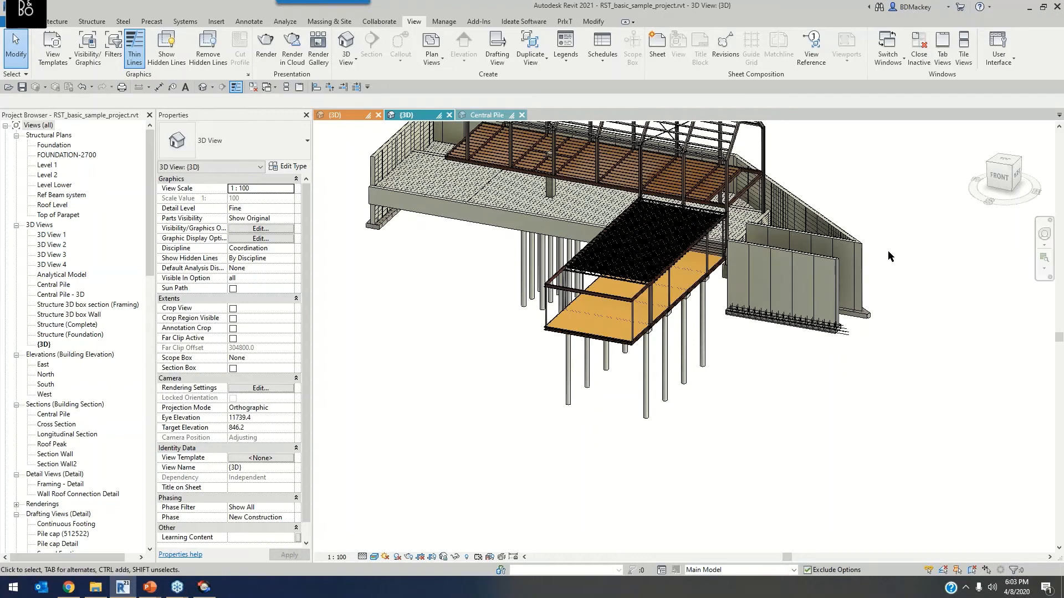
pyautogui.moveTo(888, 256); pyautogui.dragTo(871, 366, button='middle')
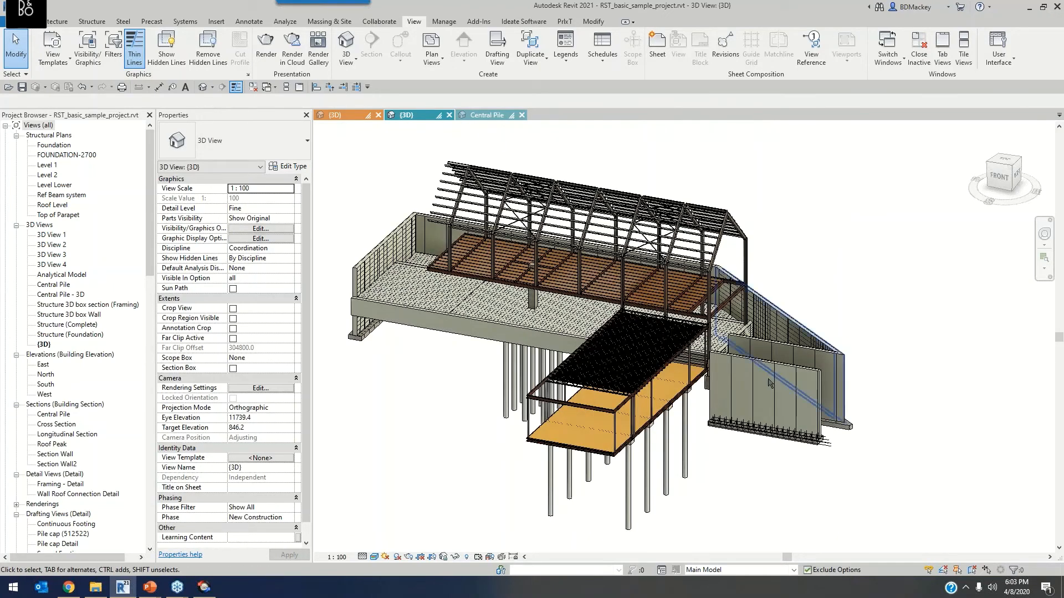
# Step: Open 3D View 1 and remove its Structural Framing Plan view template by assigning <None>
pyautogui.doubleClick(55, 235)
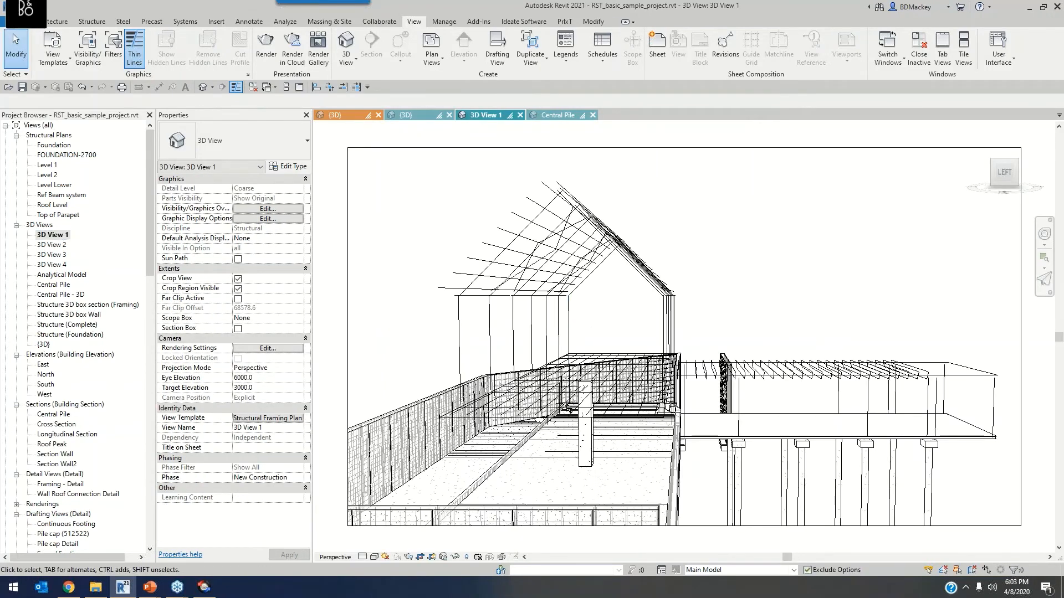
pyautogui.click(362, 557)
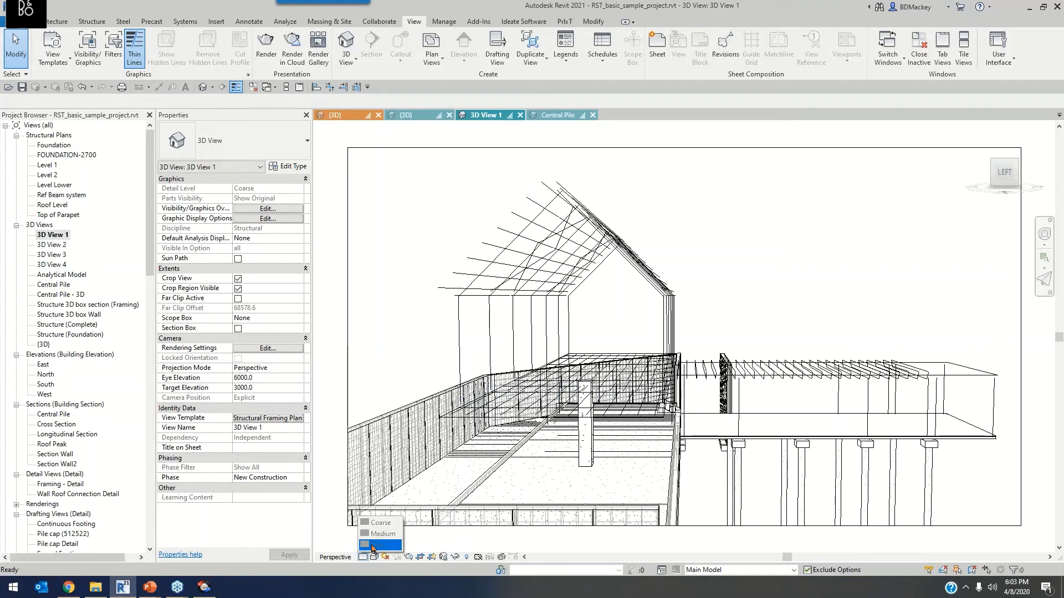
pyautogui.click(279, 418)
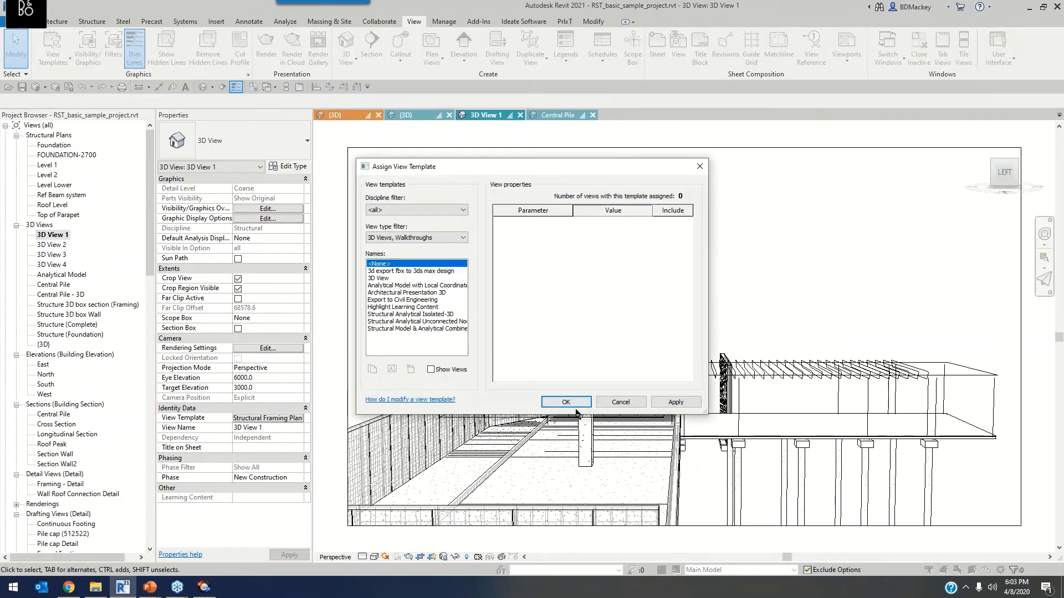
pyautogui.click(568, 407)
# Step: Set 3D View 1's detail level to Fine and display its materials in the Realistic visual style
pyautogui.click(362, 557)
pyautogui.click(375, 545)
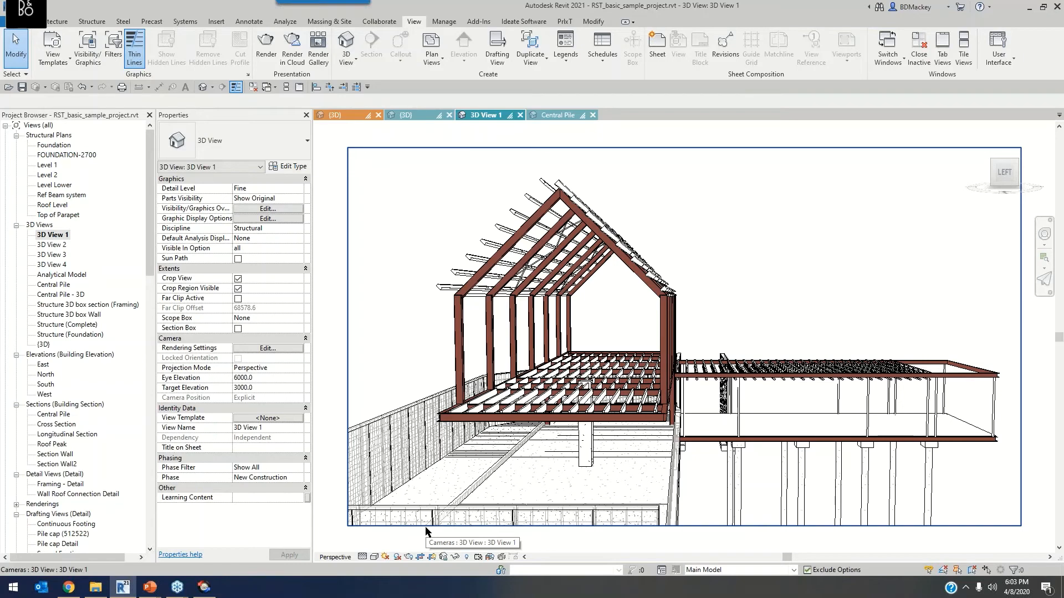
pyautogui.click(376, 557)
pyautogui.click(388, 546)
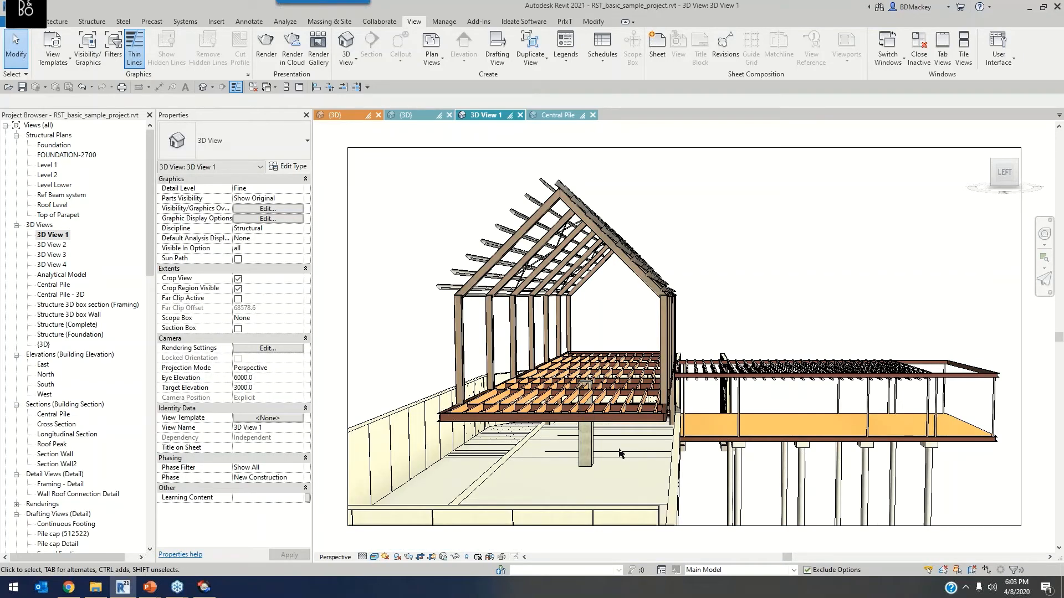
# Step: Start the Fly tool in 3D View 1 and fly over the retaining wall onto the annex's timber floor
pyautogui.click(1044, 278)
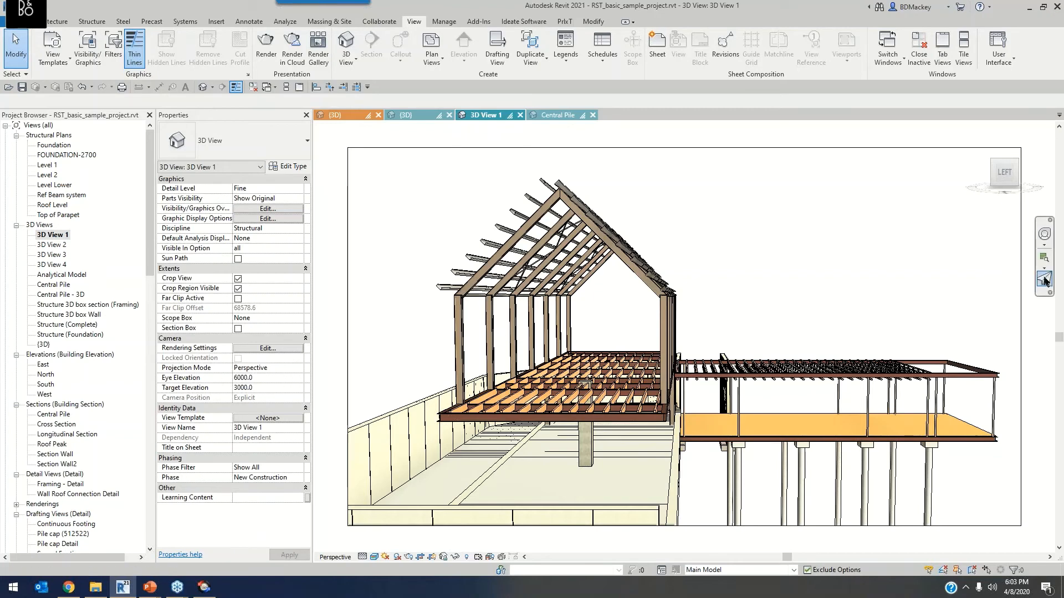
pyautogui.moveTo(622, 479); pyautogui.dragTo(559, 506)
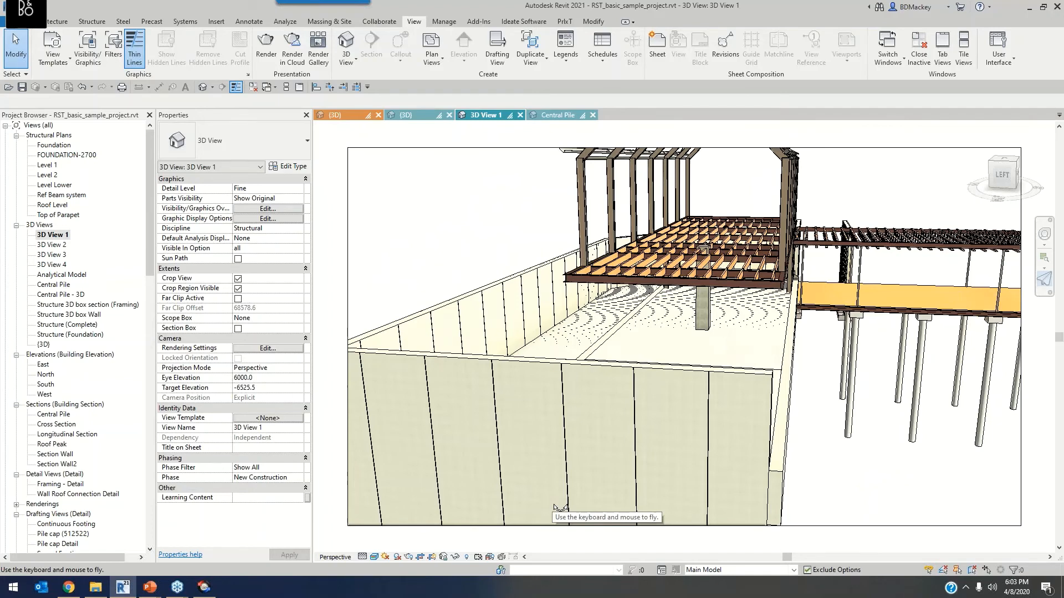
pyautogui.press('w')
pyautogui.moveTo(607, 443); pyautogui.dragTo(547, 378)
pyautogui.press('a')
pyautogui.press('w')
pyautogui.press('w')
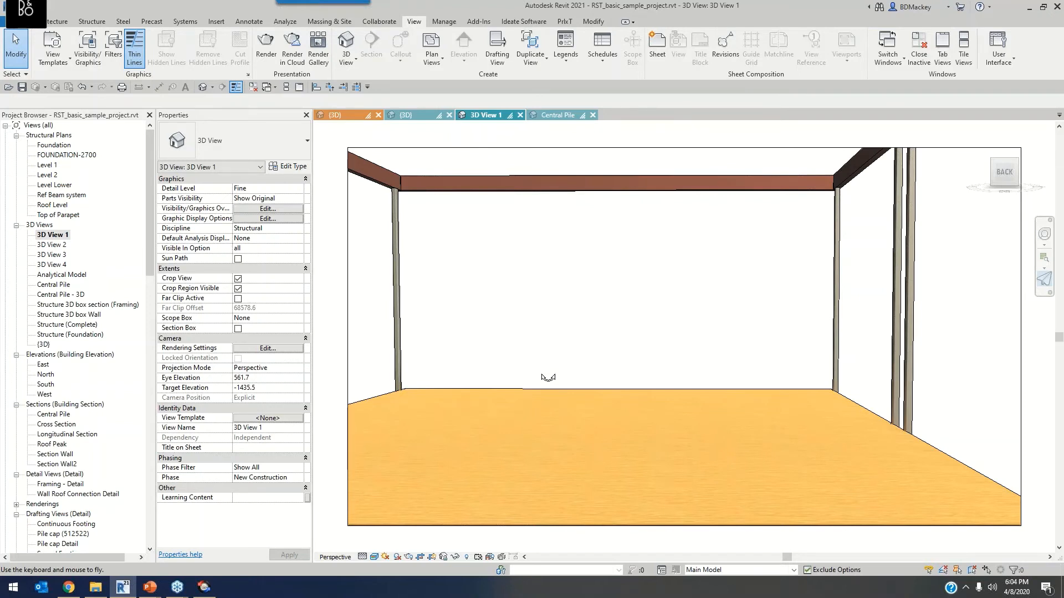
# Step: Turn the flying camera around to face the main deck and its concrete column, moving it up and down
pyautogui.moveTo(600, 329); pyautogui.dragTo(975, 350)
pyautogui.press('w')
pyautogui.moveTo(505, 351); pyautogui.dragTo(961, 344)
pyautogui.press('q')
pyautogui.press('e')
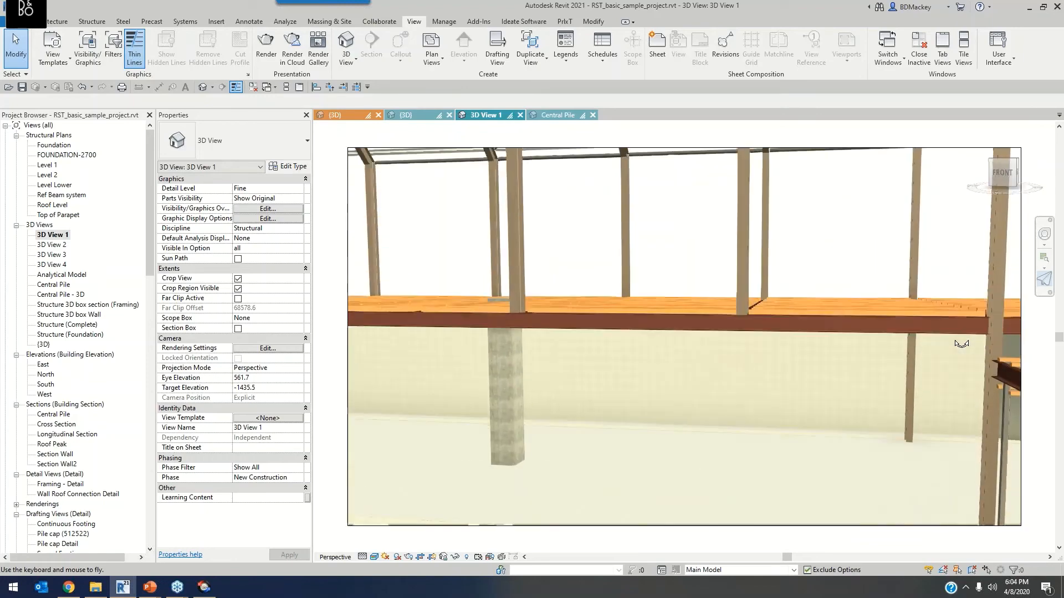
pyautogui.press('e')
pyautogui.press('q')
# Step: Fly beneath the main deck's framing toward the retaining walls, turning and changing height on the way
pyautogui.moveTo(349, 372); pyautogui.dragTo(326, 331)
pyautogui.press('w')
pyautogui.press('w')
pyautogui.press('w')
pyautogui.moveTo(793, 331); pyautogui.dragTo(435, 347)
pyautogui.press('w')
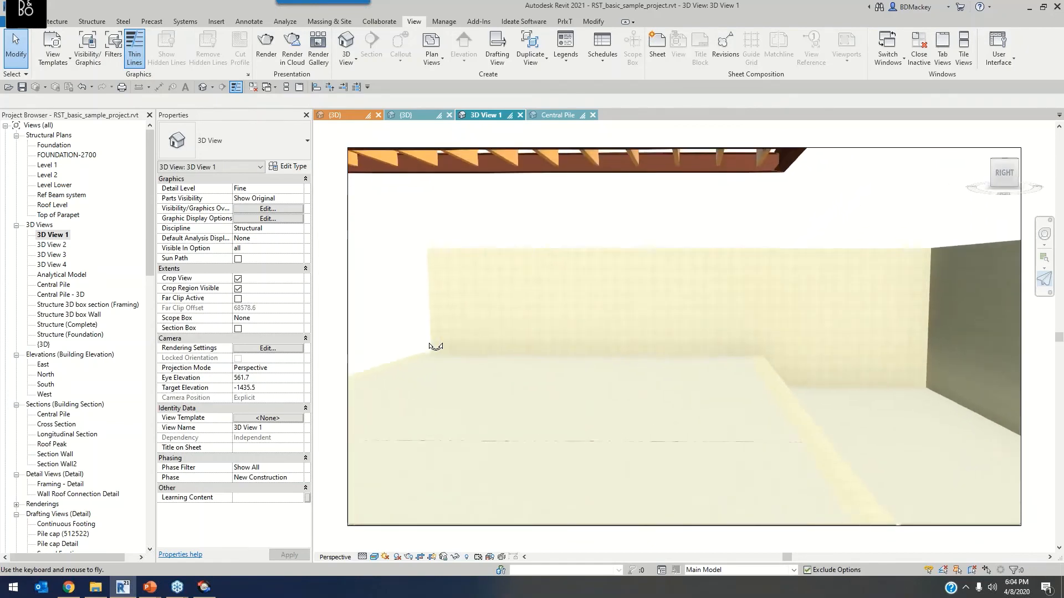
pyautogui.press('e')
pyautogui.press('q')
# Step: Fly past the concrete column back to the corner of the annex floor, and switch to the PowerPoint slide show
pyautogui.moveTo(436, 346); pyautogui.dragTo(556, 300)
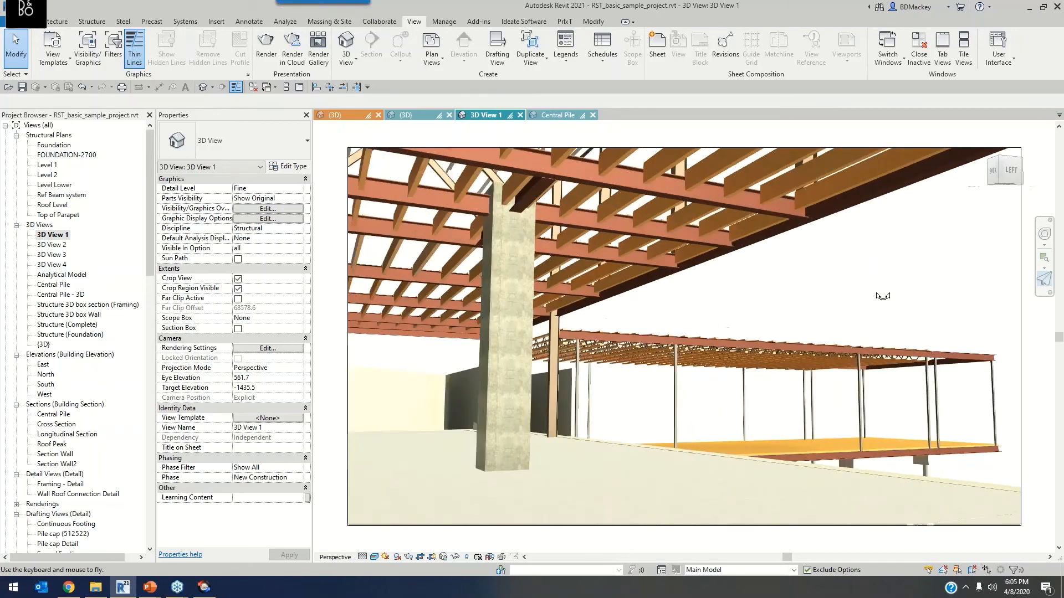
pyautogui.press('w')
pyautogui.moveTo(864, 303); pyautogui.dragTo(837, 356)
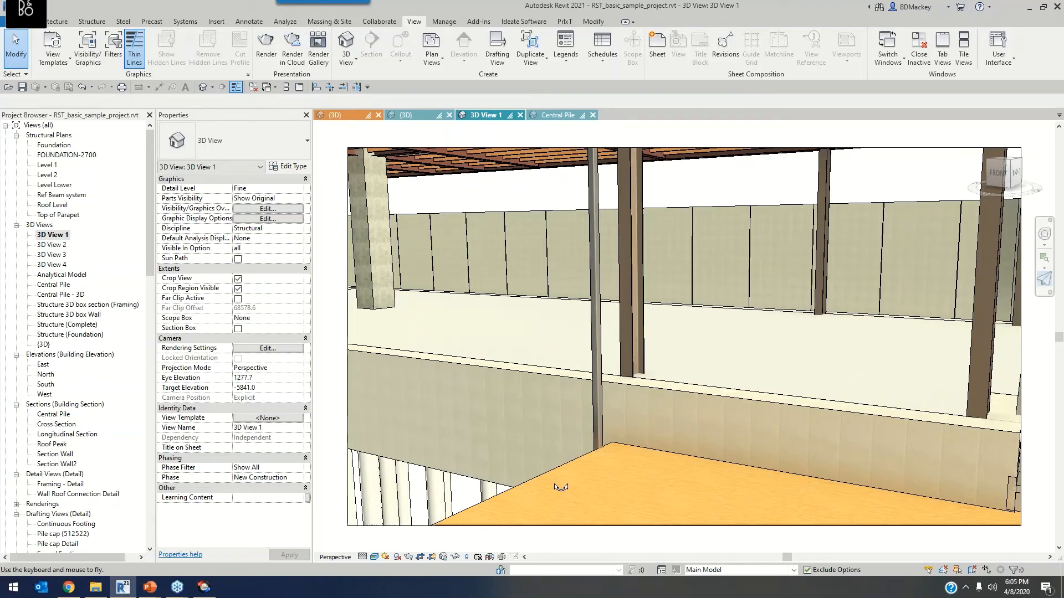
pyautogui.hotkey('alt', 'Tab')
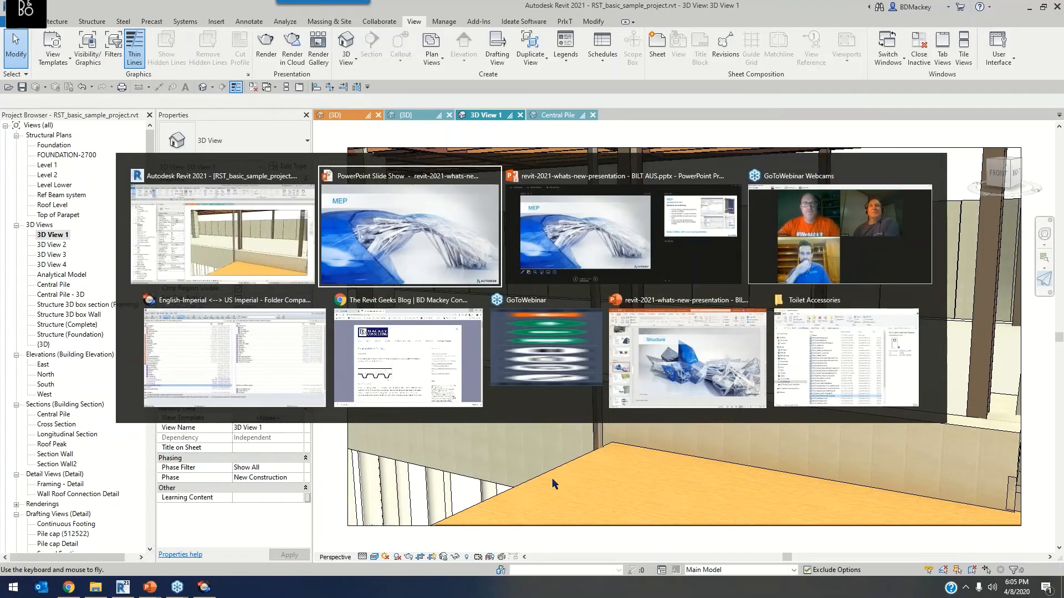
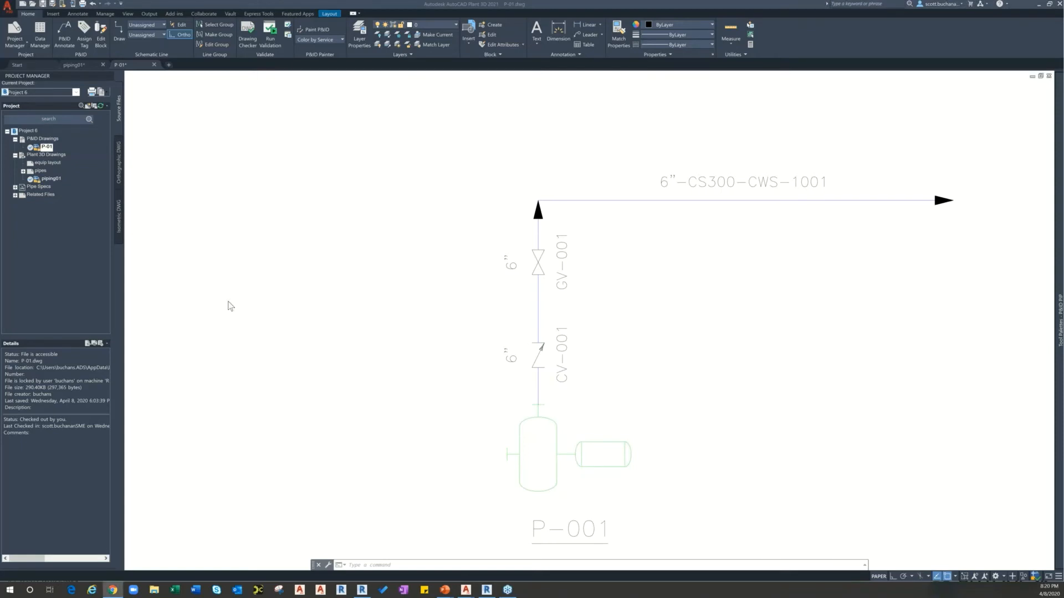
# Step: Bring up the BIM 360 browser window at full size and examine the complete P-01 title block sheet
pyautogui.moveTo(231, 306); pyautogui.dragTo(732, 123)
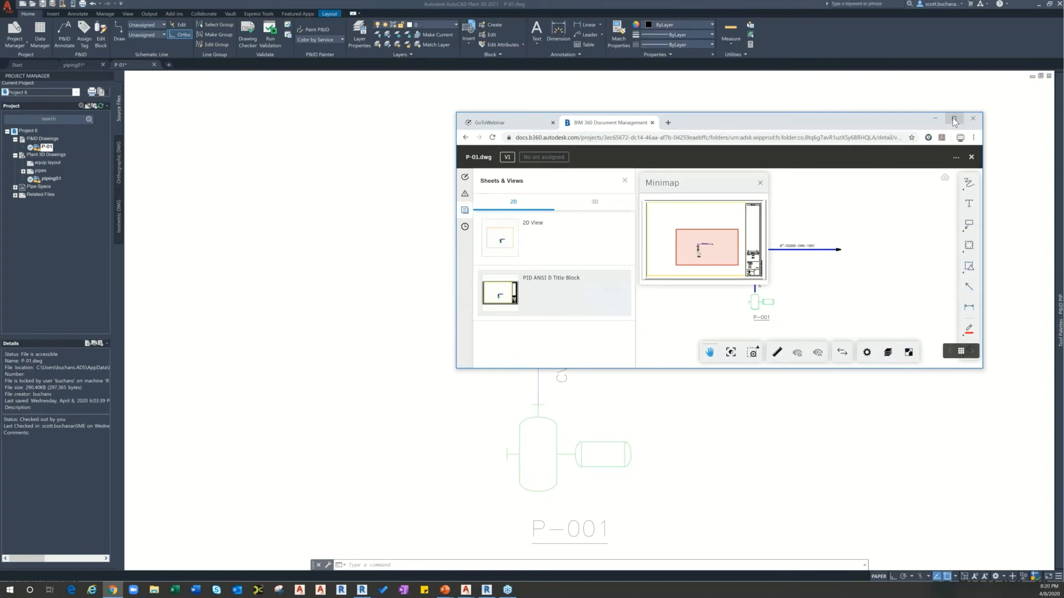
pyautogui.click(953, 118)
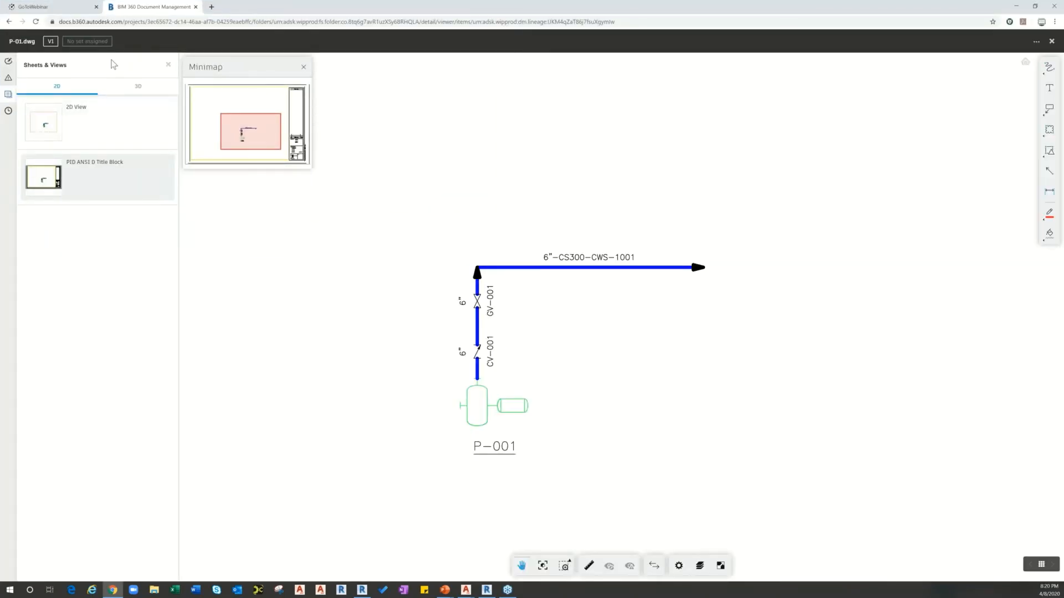
pyautogui.scroll(-3, 565, 311)
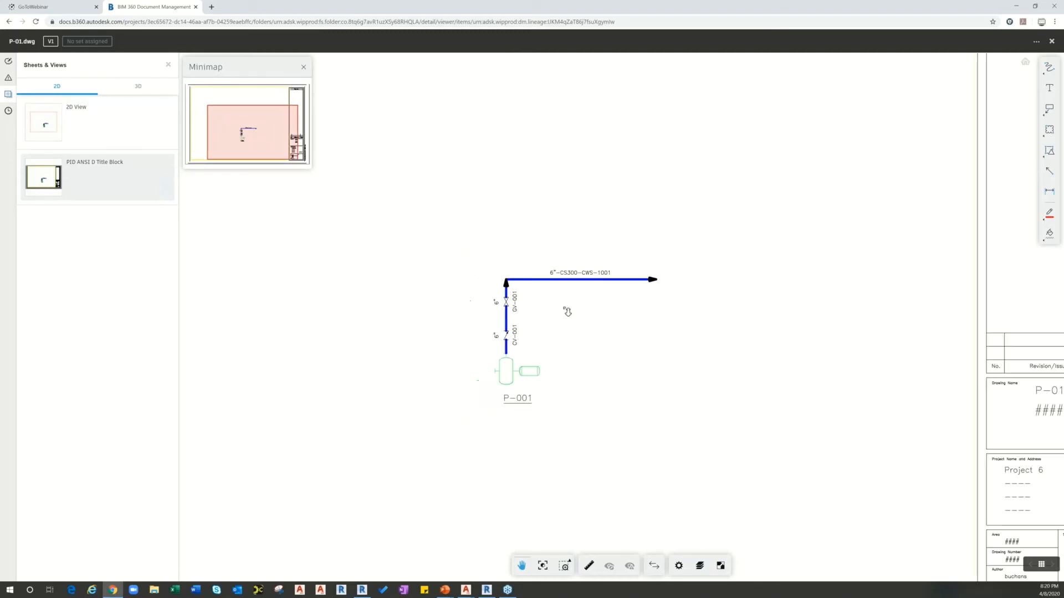
pyautogui.scroll(3, 626, 321)
pyautogui.scroll(-2, 687, 330)
pyautogui.scroll(-5, 687, 329)
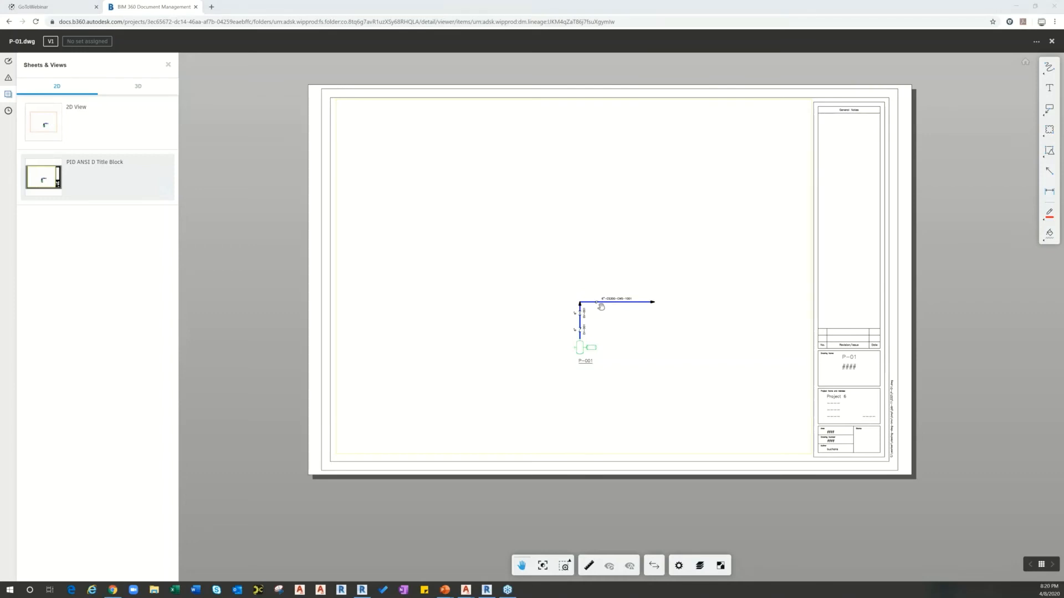
# Step: Switch to Revit and open Project 6 from SB_Process Plant_2021 in the P&ID Modeler, overwriting the previous project's settings
pyautogui.hotkey('alt', 'Tab')
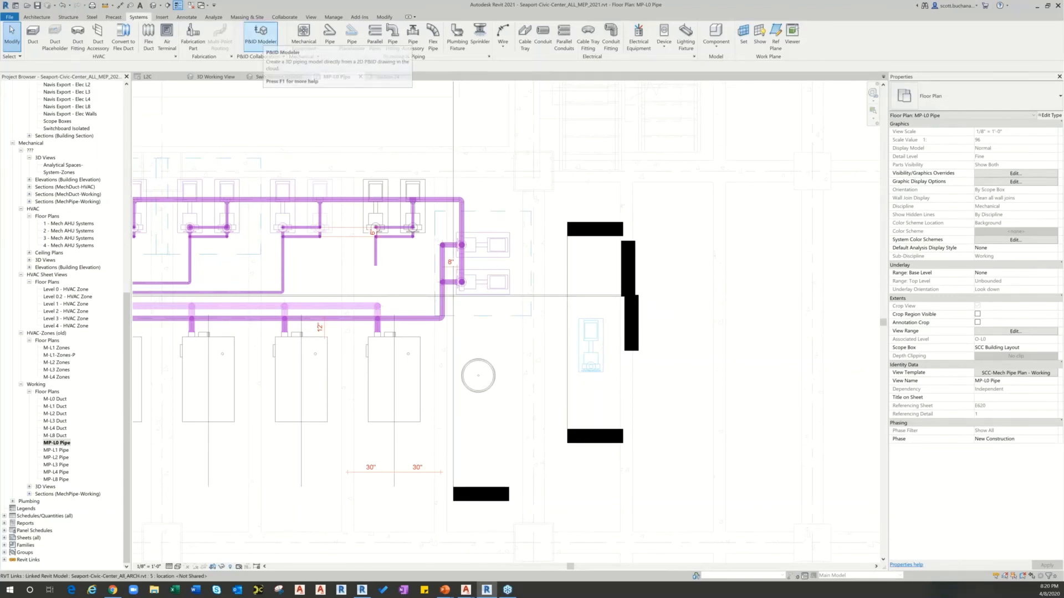
pyautogui.click(261, 44)
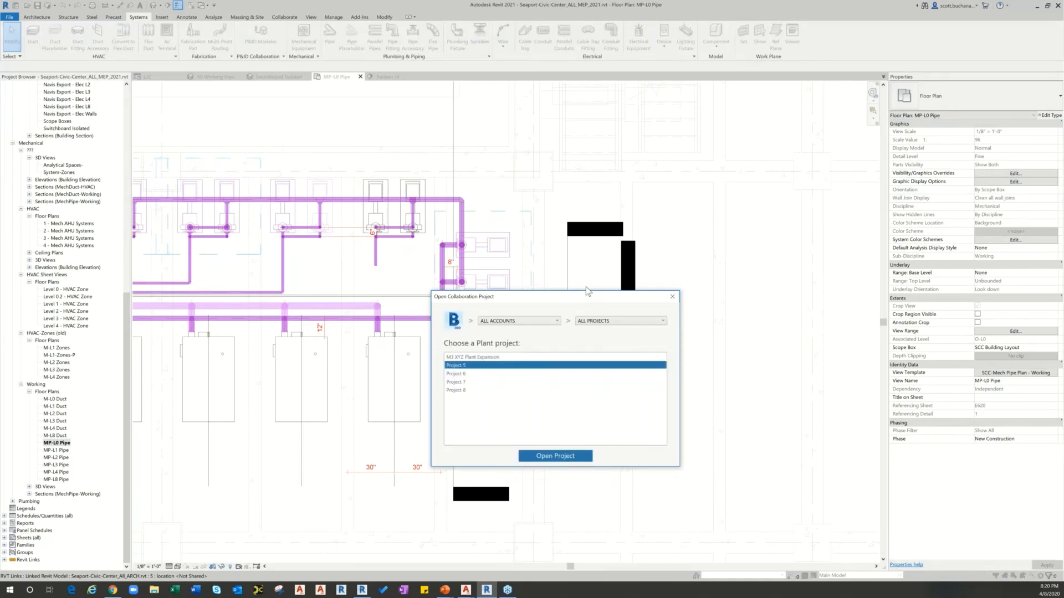
pyautogui.click(610, 320)
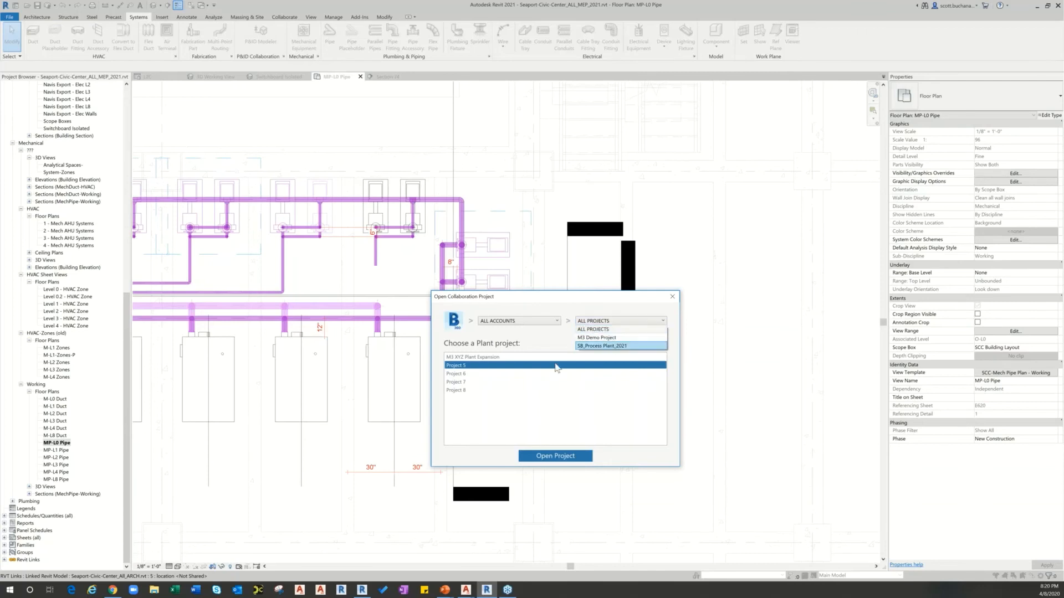
pyautogui.click(603, 343)
pyautogui.click(457, 365)
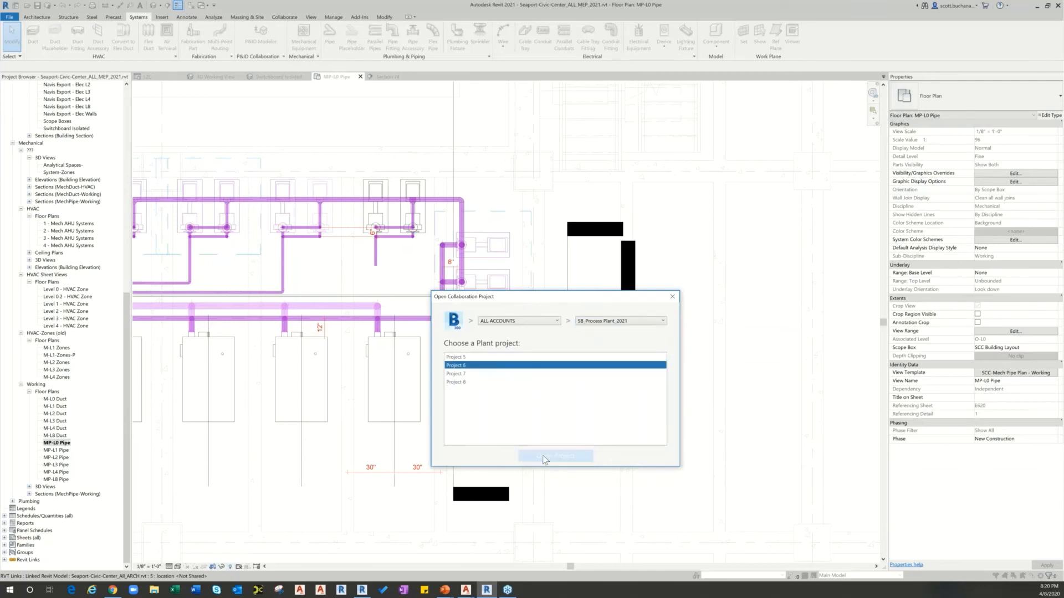
pyautogui.click(543, 454)
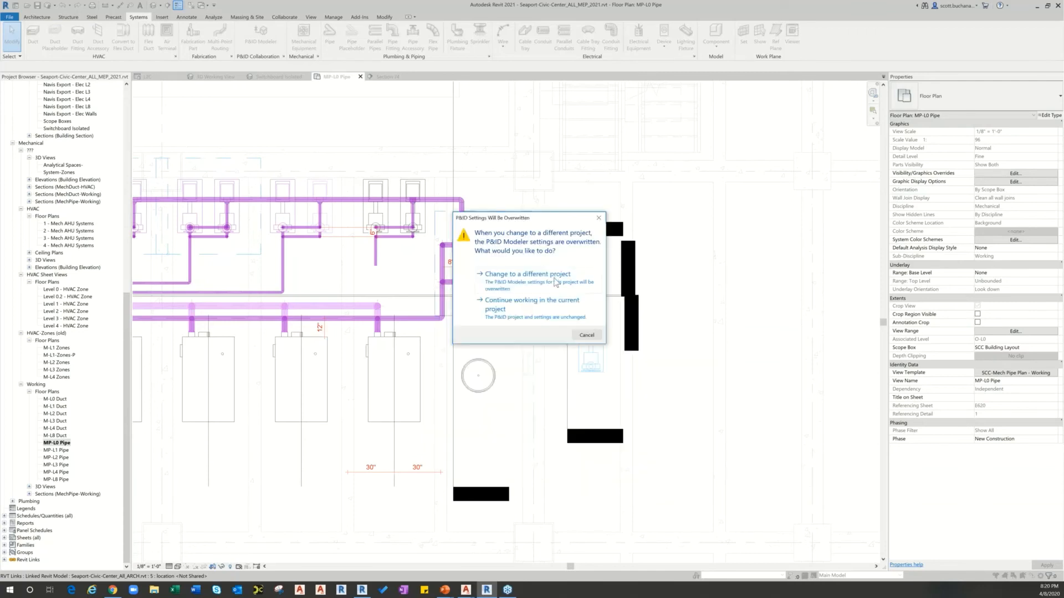
pyautogui.click(543, 278)
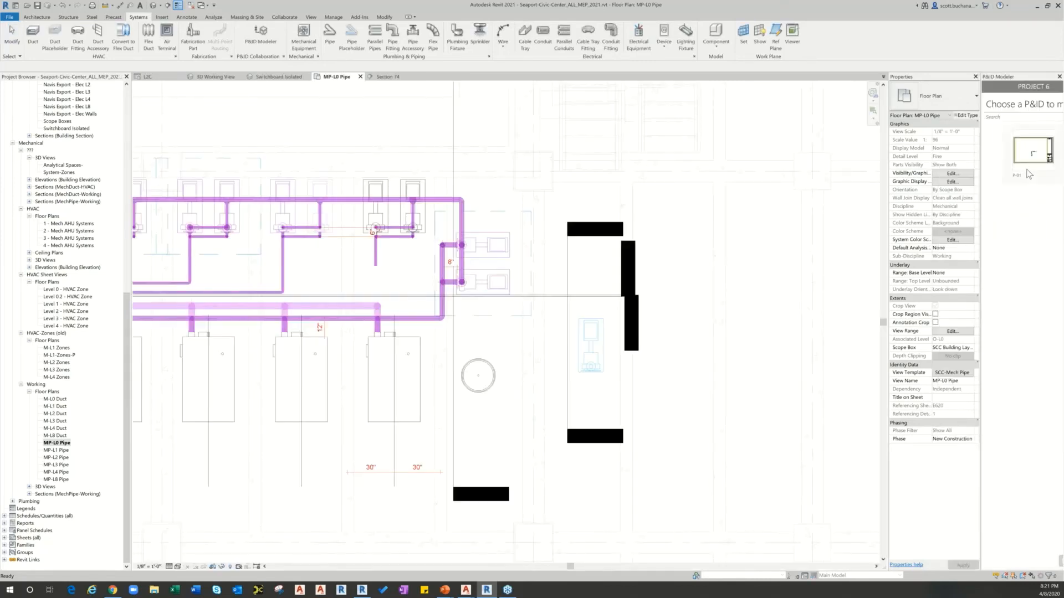
# Step: Choose the P-01 drawing in the P&ID Modeler and open pipe line 1001 for modeling
pyautogui.click(1029, 165)
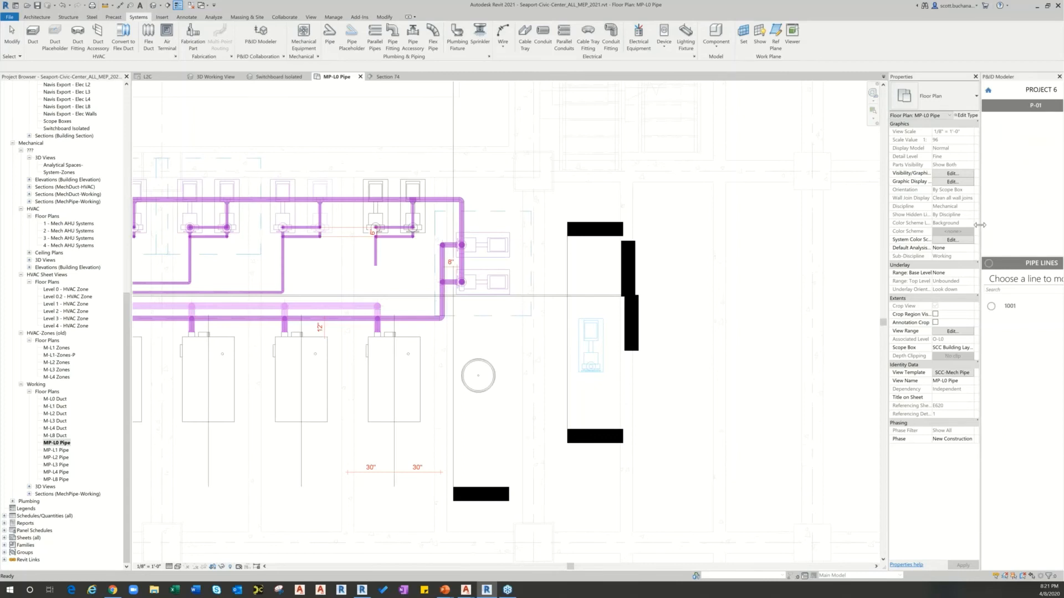
pyautogui.click(993, 309)
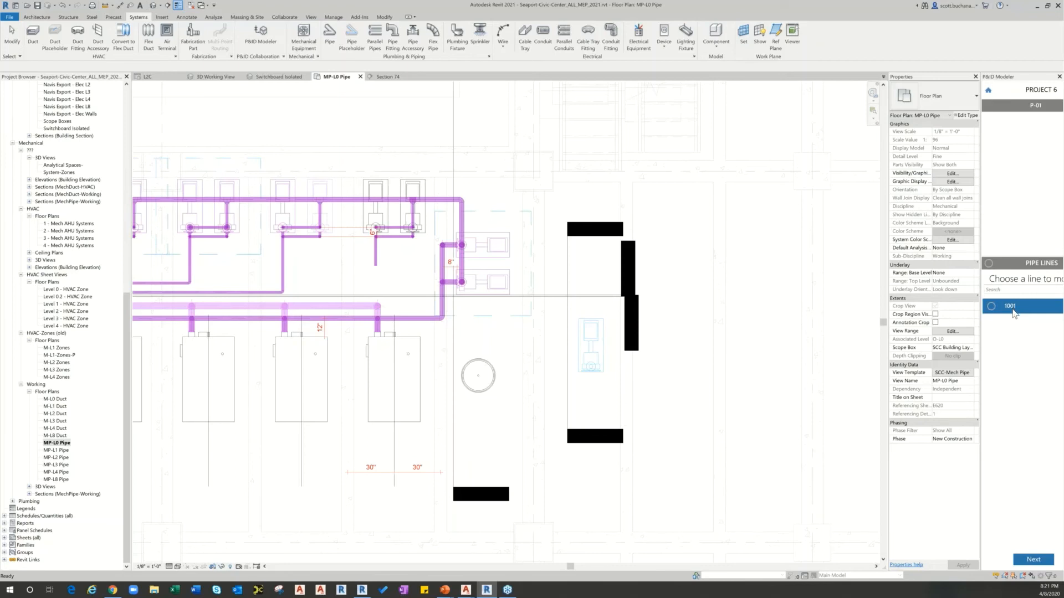
pyautogui.click(1028, 558)
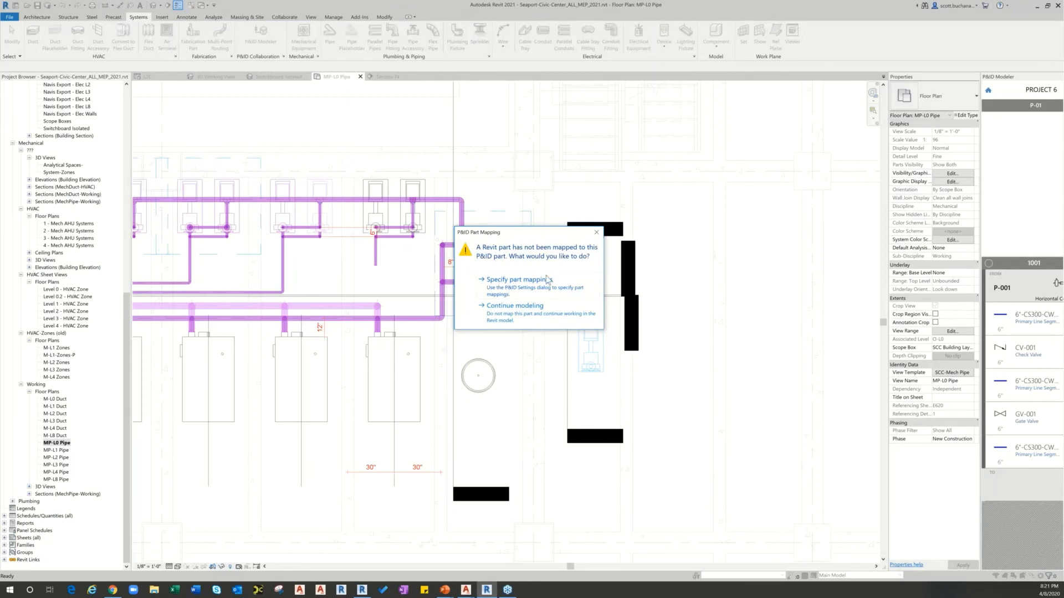
# Step: Dismiss the part mapping prompt and the save reminder, and open the P&ID Modeler Settings
pyautogui.click(606, 235)
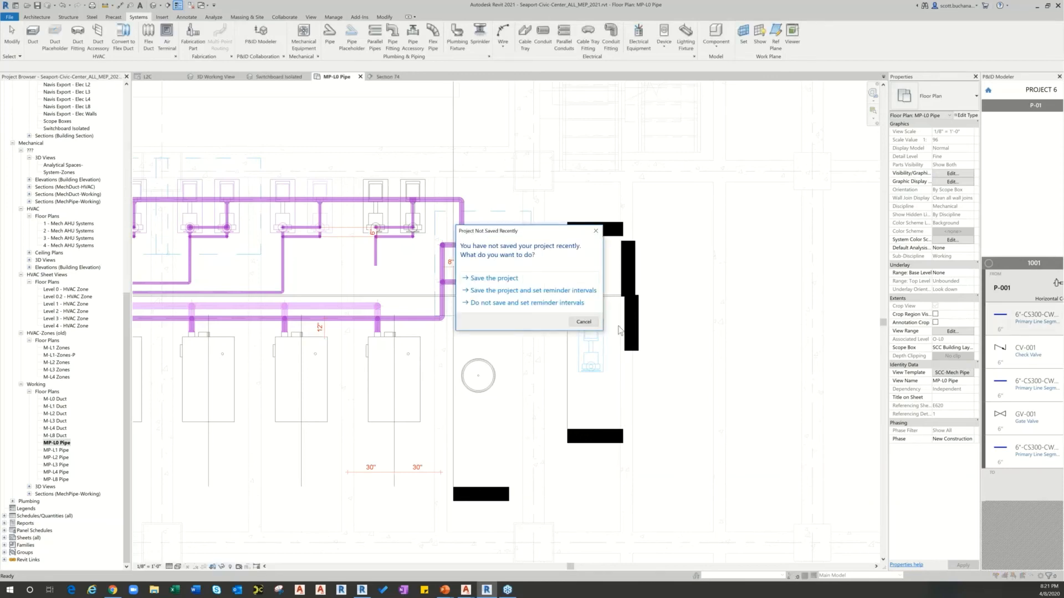
pyautogui.click(584, 322)
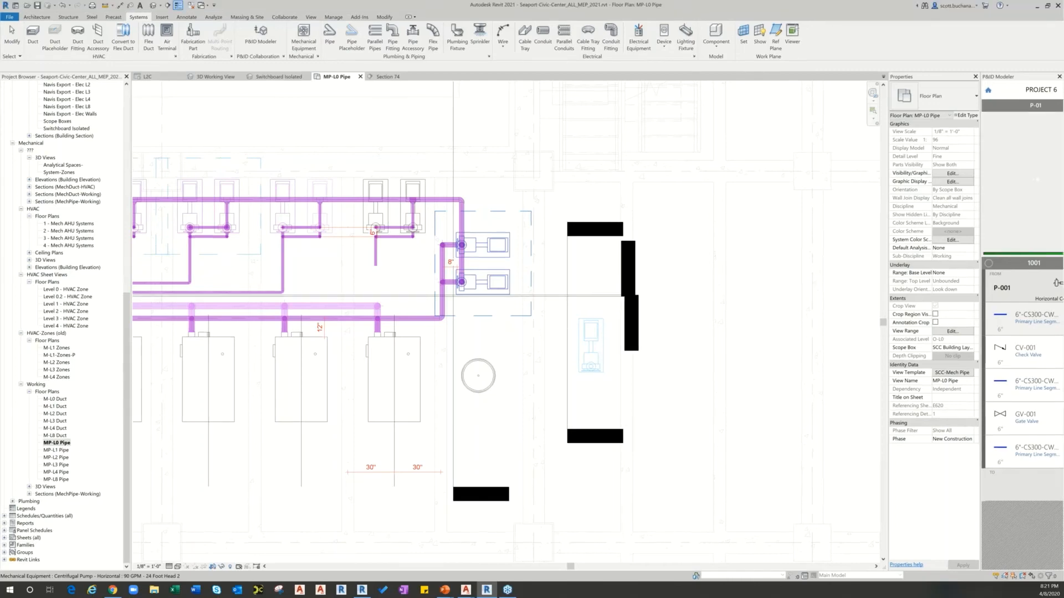
pyautogui.click(333, 17)
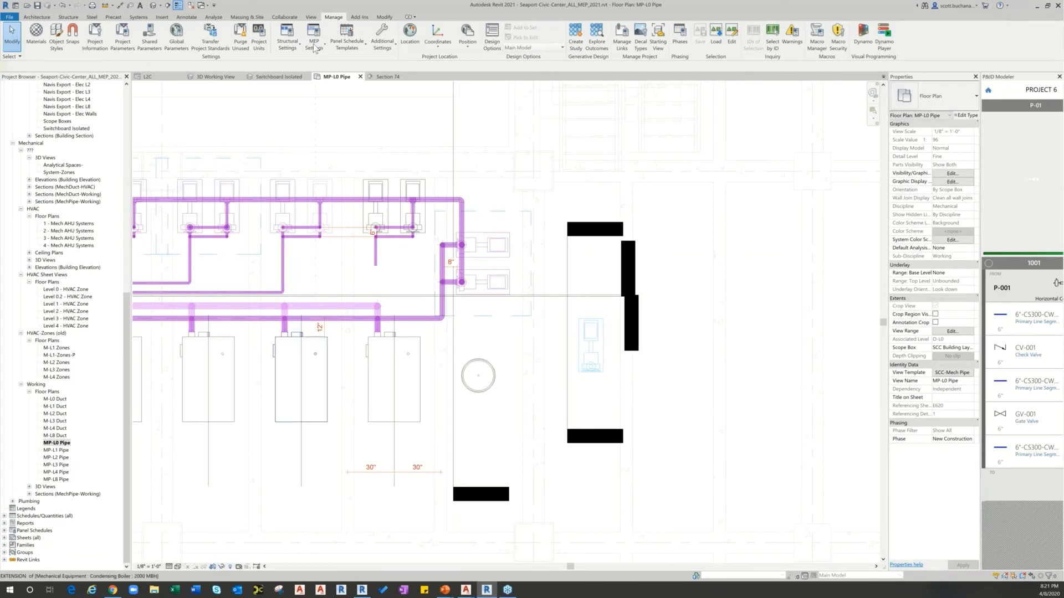
pyautogui.press('p')
pyautogui.press('i')
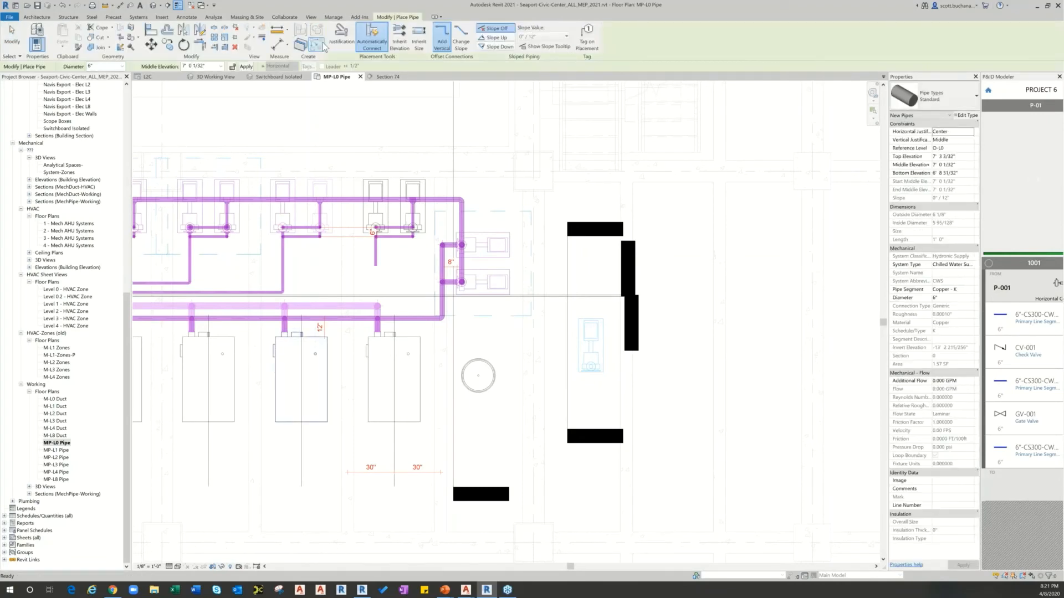
pyautogui.press('Escape')
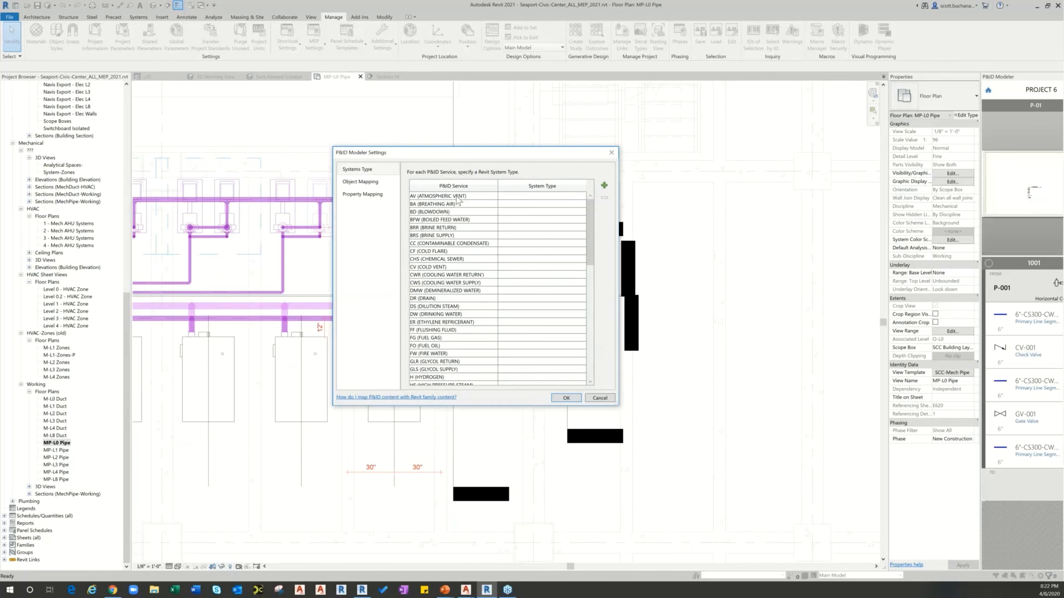
# Step: Map the CWS (Cooling Water Supply) P&ID service to the Chilled Water Supply system type
pyautogui.click(573, 283)
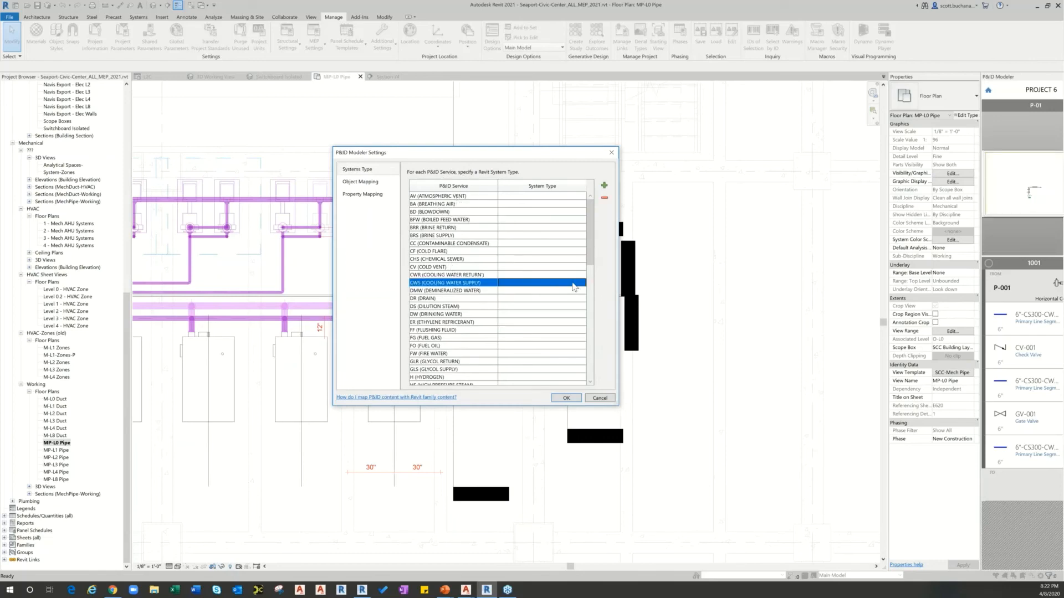
pyautogui.click(572, 284)
pyautogui.click(576, 284)
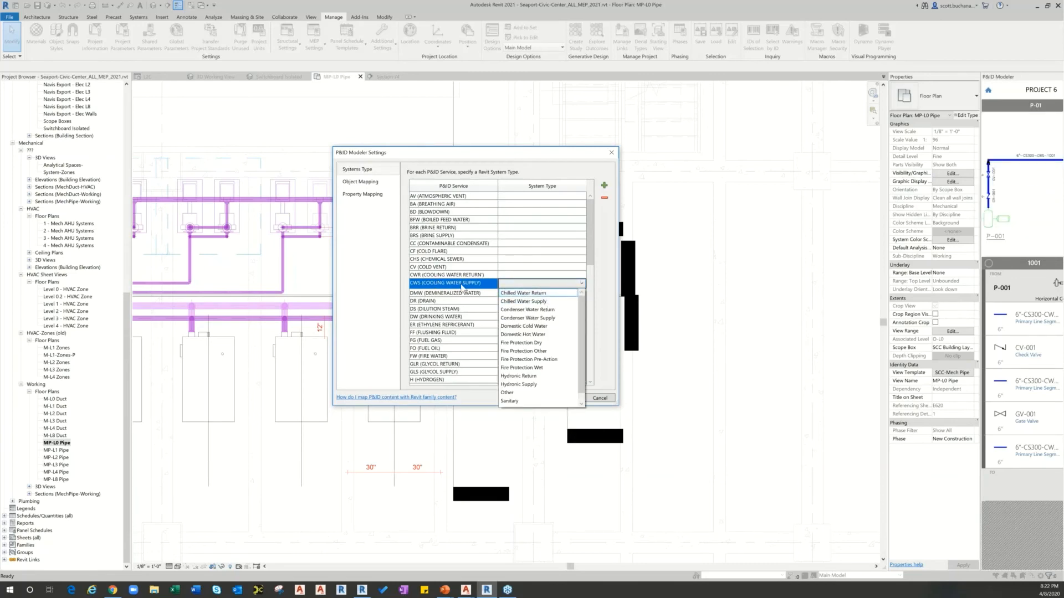
pyautogui.click(537, 301)
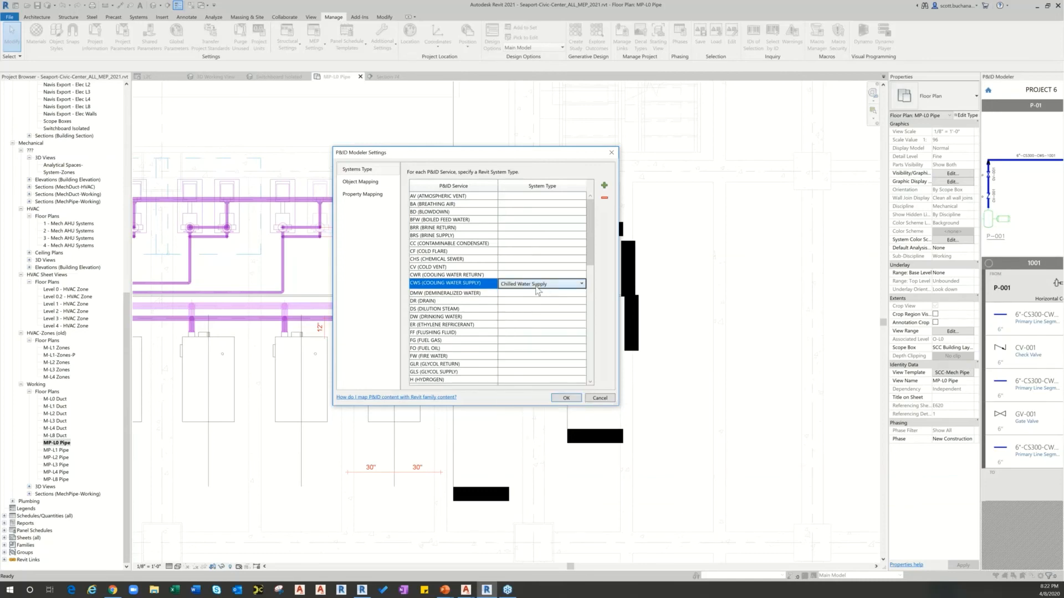
# Step: In the object mapping for pipes, map the Primary Line Segment class to the Standard pipe type
pyautogui.click(361, 182)
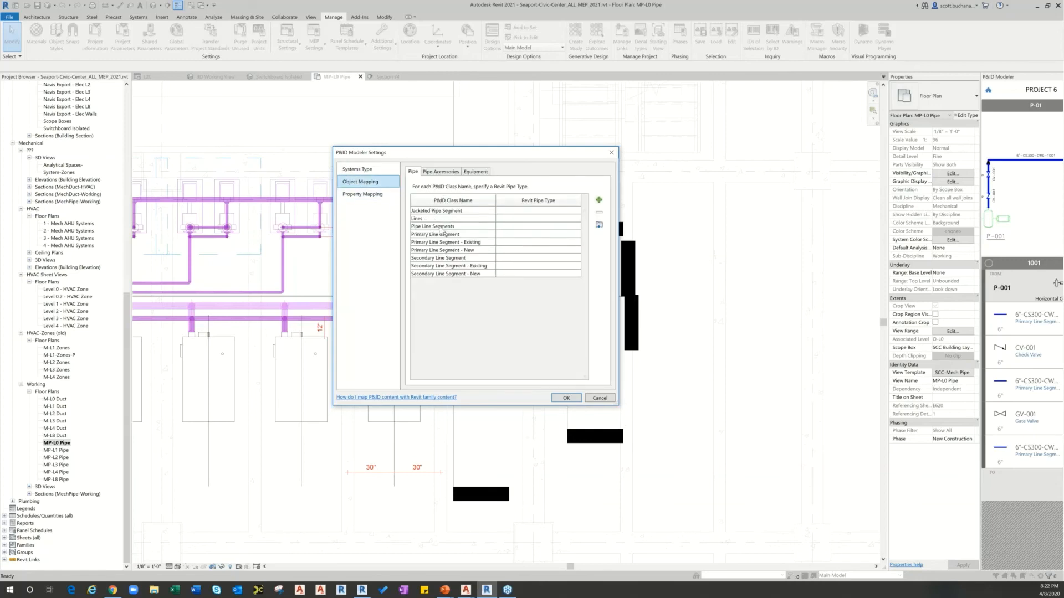
pyautogui.click(538, 234)
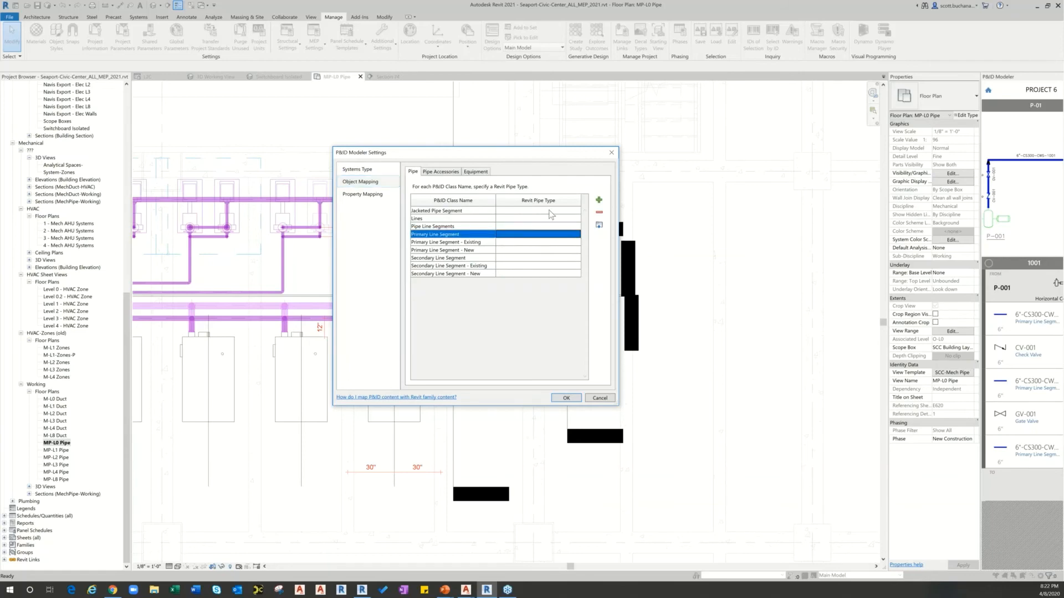
pyautogui.click(563, 235)
pyautogui.click(563, 236)
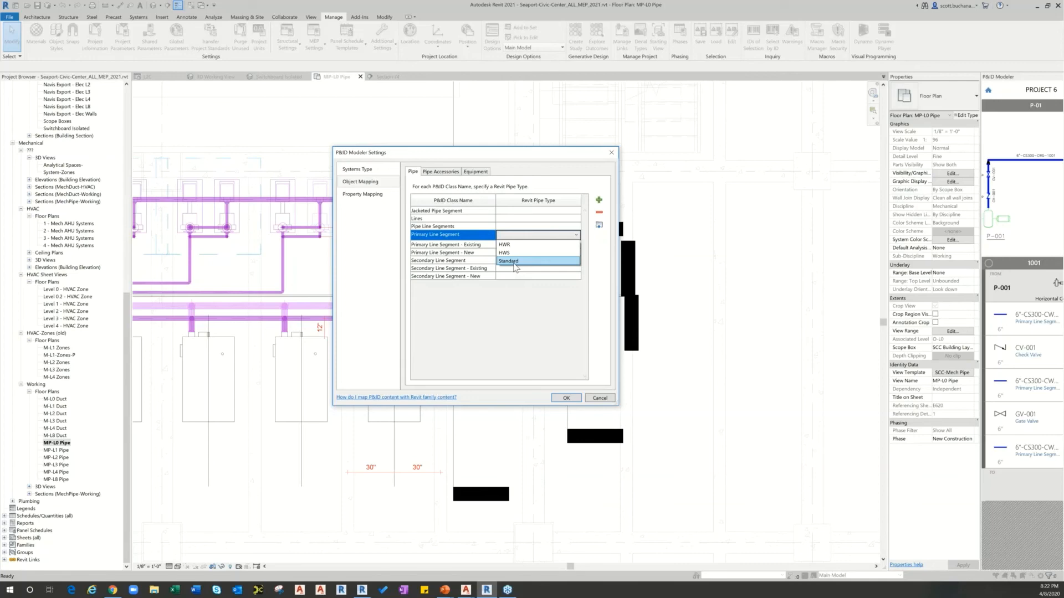
pyautogui.click(514, 262)
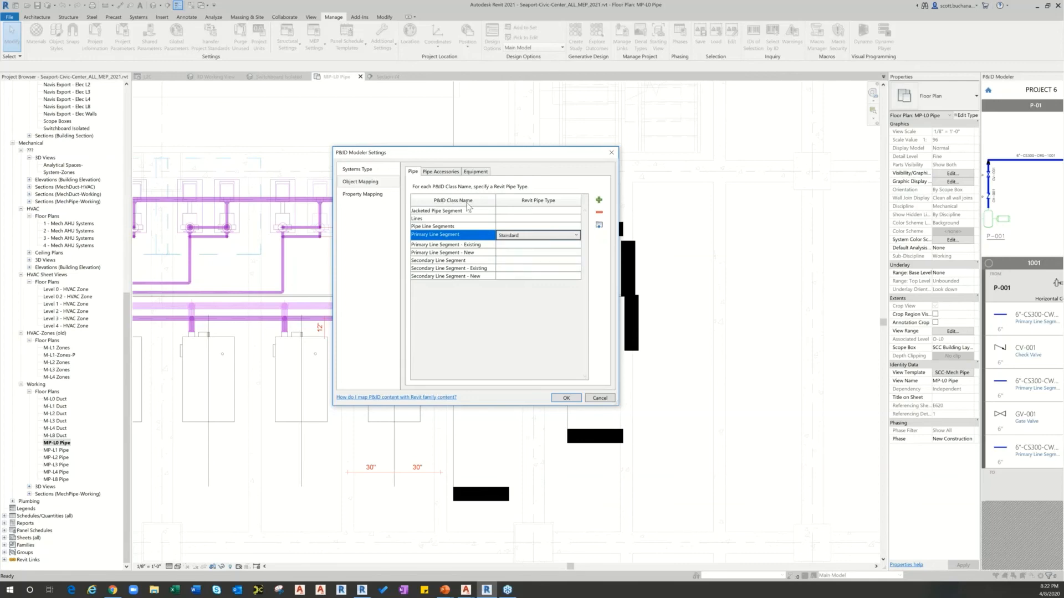
# Step: Examine the pipe accessory mappings category by category, including the Revit families available for the Ball Valve class
pyautogui.click(448, 172)
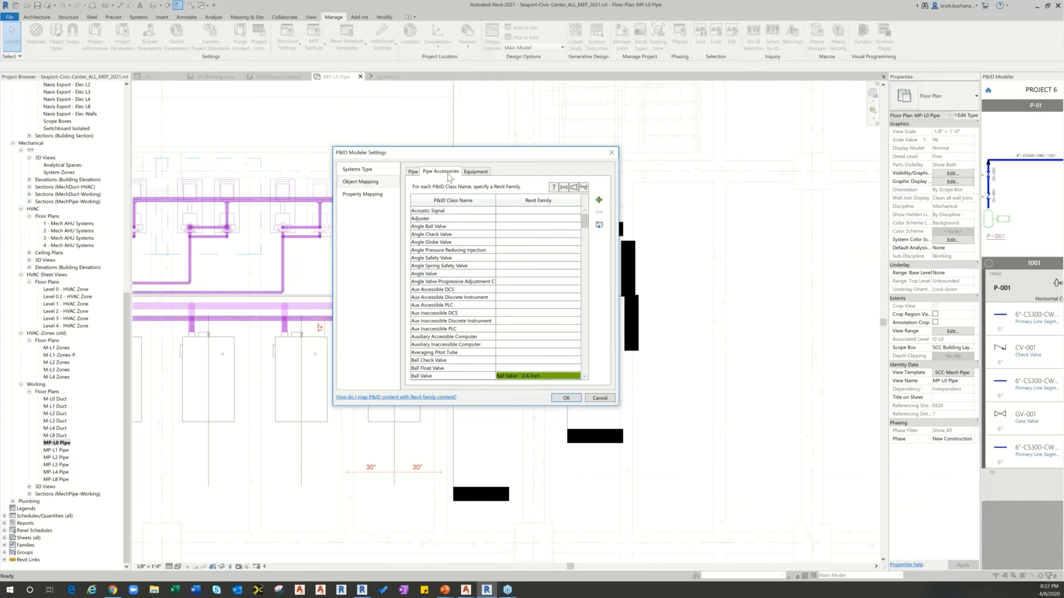
pyautogui.click(564, 188)
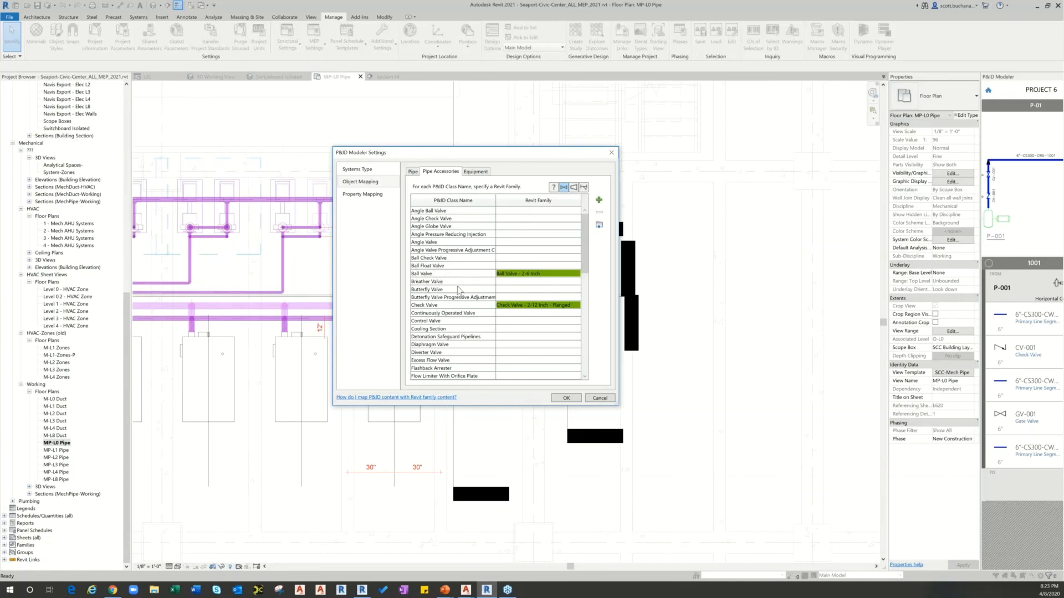
pyautogui.click(549, 275)
pyautogui.click(549, 275)
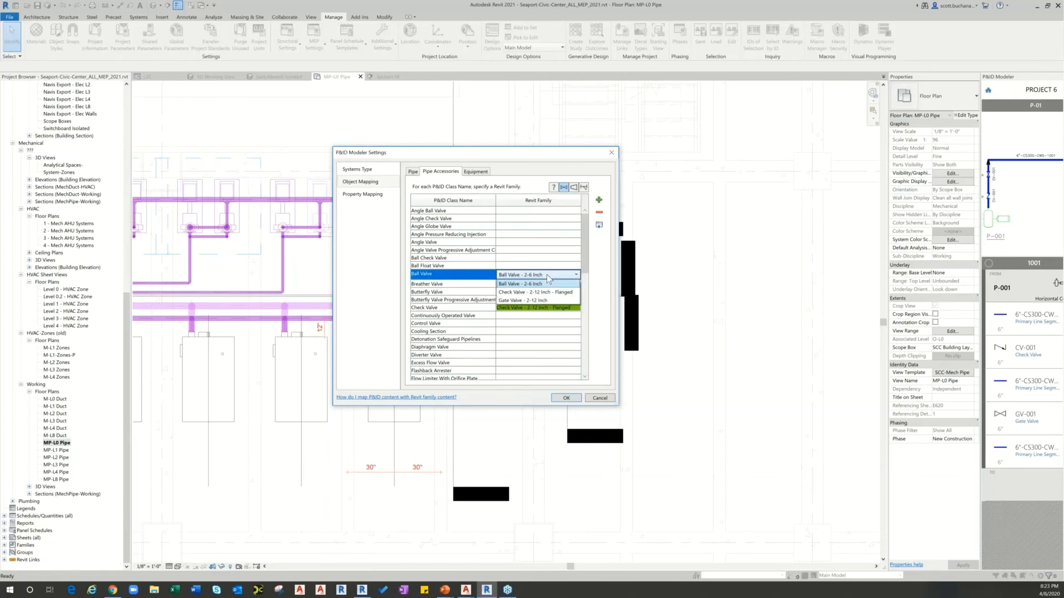
pyautogui.click(546, 275)
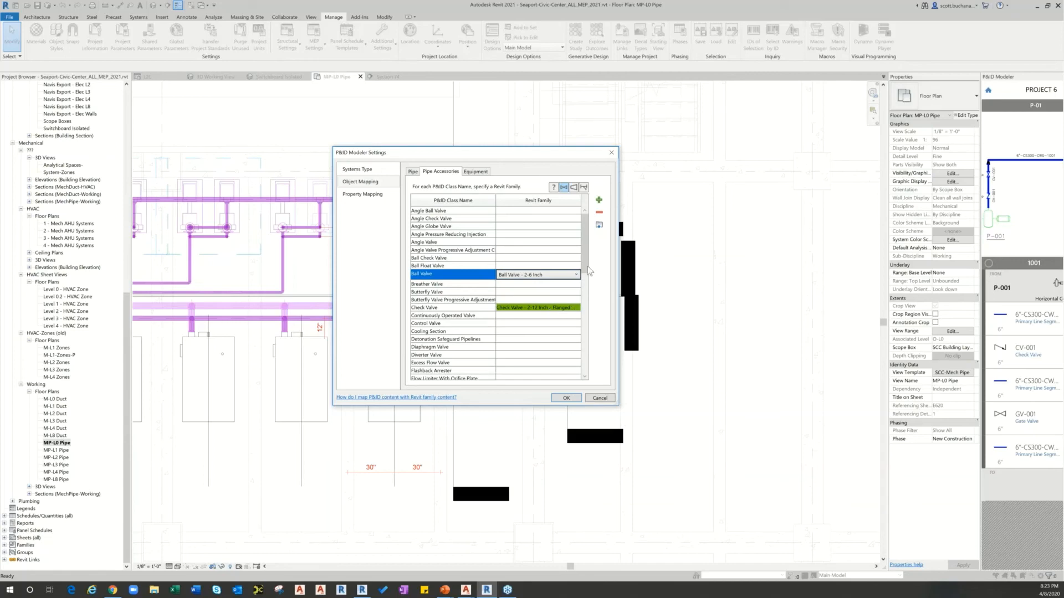
pyautogui.scroll(-4, 590, 277)
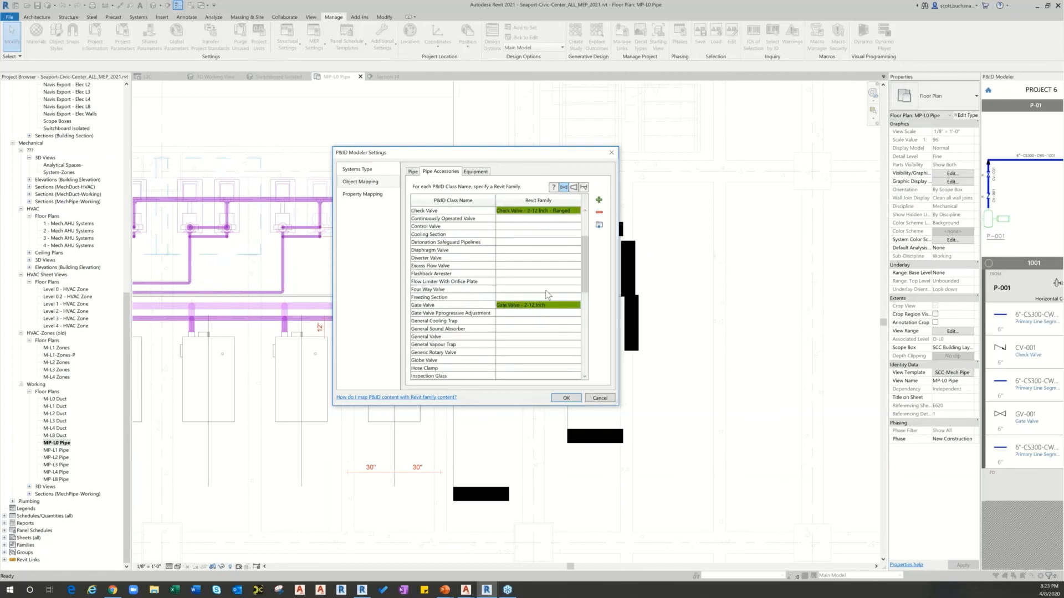
pyautogui.click(574, 187)
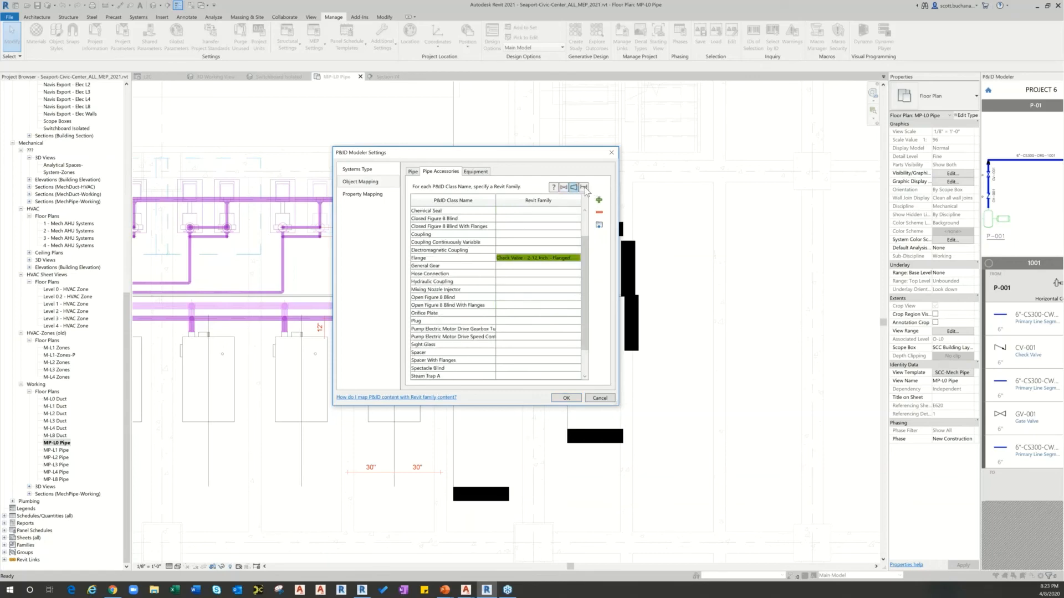
pyautogui.click(584, 187)
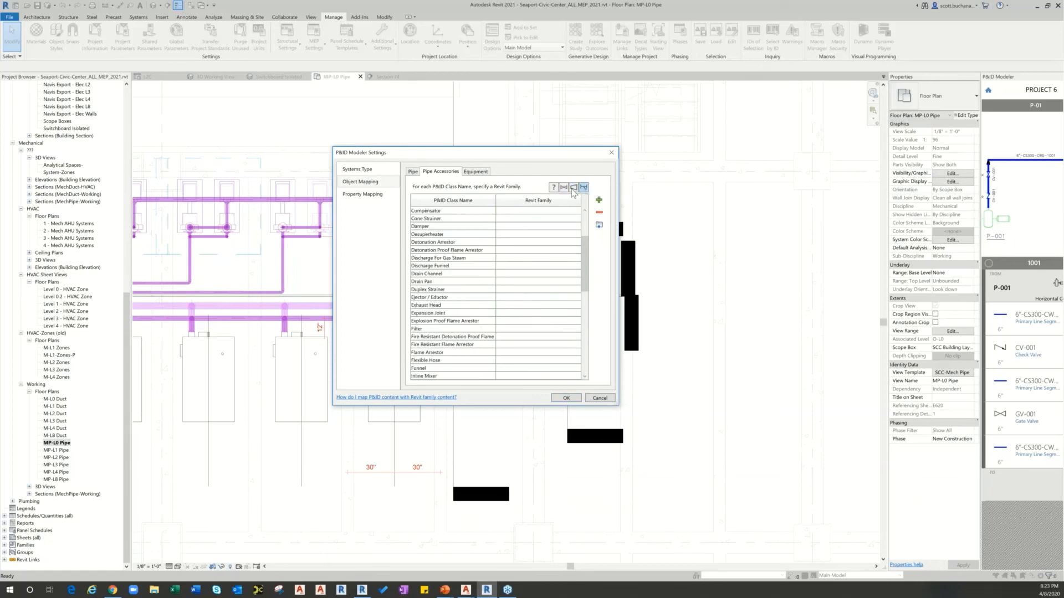
# Step: Look through the equipment mappings and check the family assigned to the Horizontal Centrifugal Pump class
pyautogui.click(487, 173)
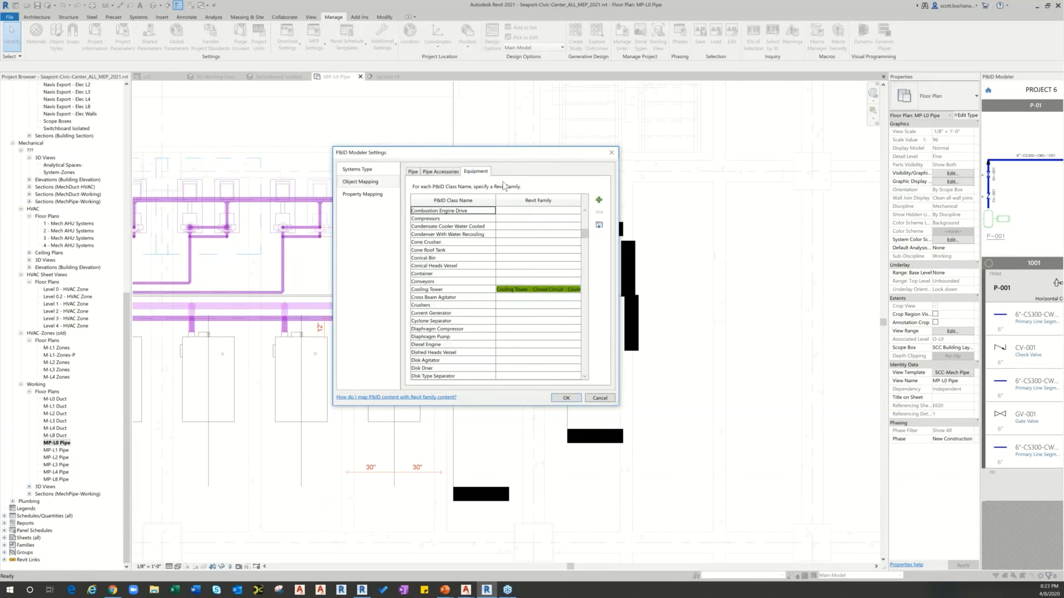
pyautogui.scroll(-10, 504, 280)
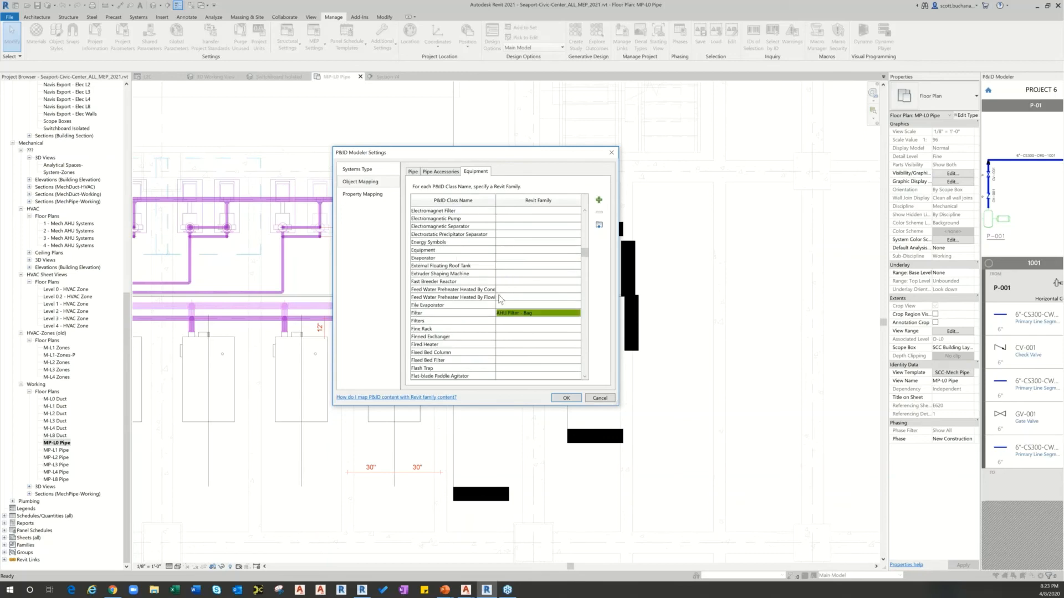
pyautogui.scroll(-10, 472, 325)
pyautogui.scroll(-8, 472, 325)
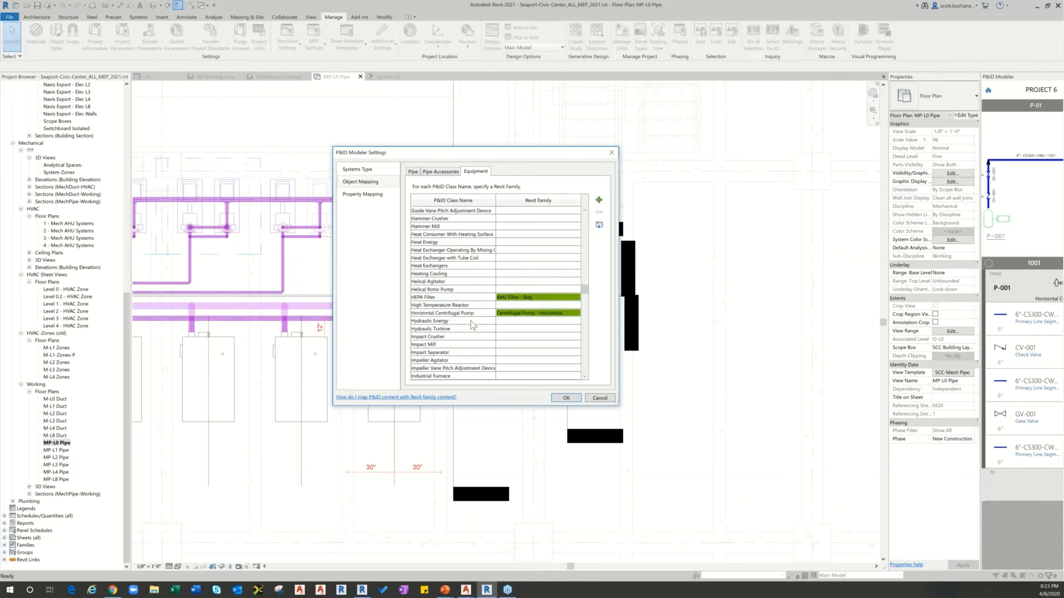
pyautogui.click(465, 243)
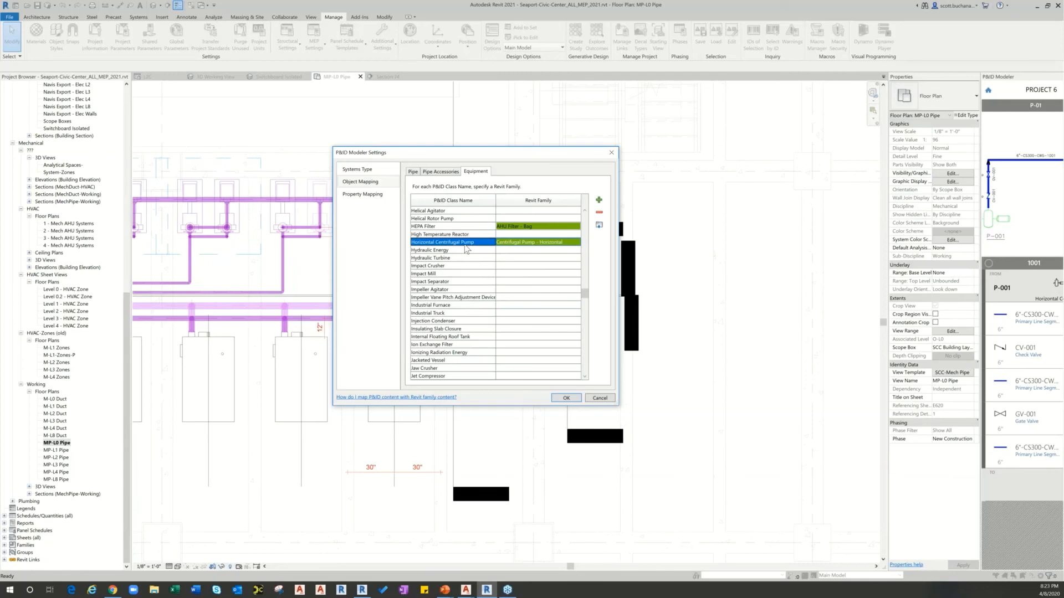
pyautogui.click(517, 247)
# Step: Map the equipment Tag property to Equipment Tag and the pipe accessories Tag to Valve Tag, and accept the P&ID settings
pyautogui.click(366, 195)
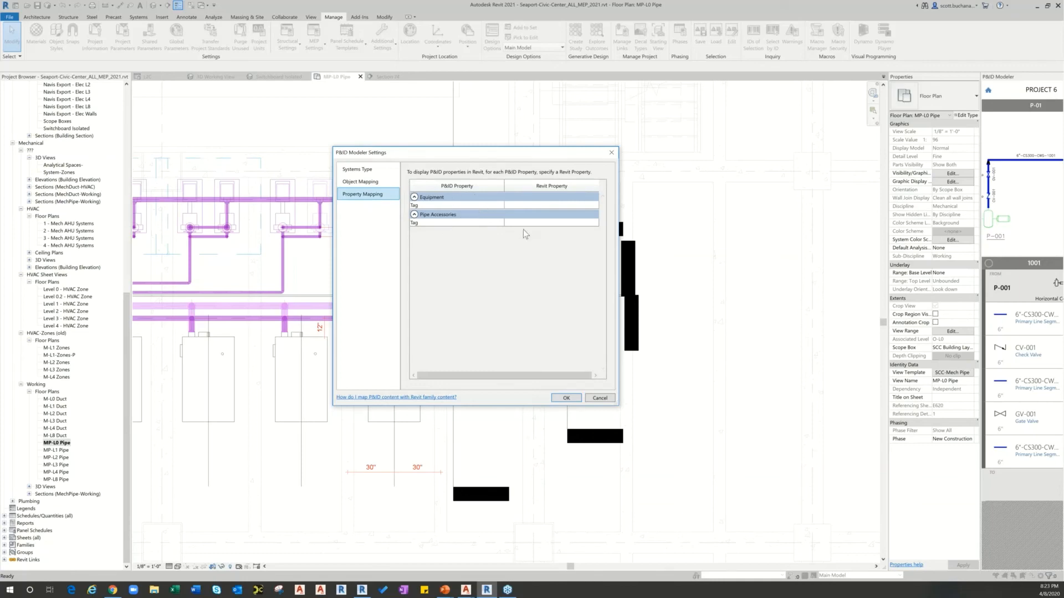
pyautogui.click(560, 206)
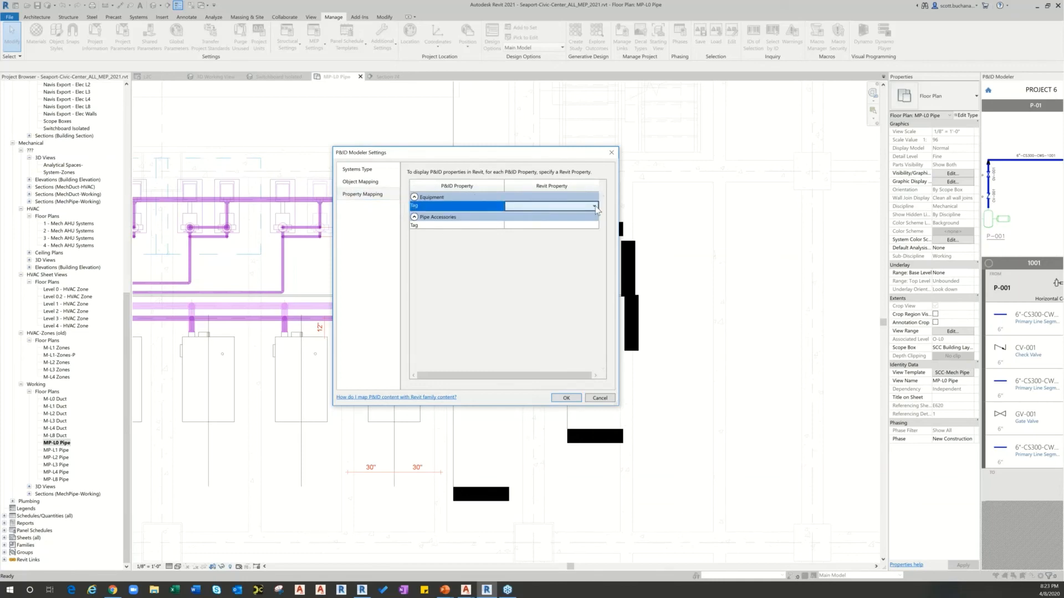
pyautogui.click(587, 206)
pyautogui.click(535, 215)
pyautogui.click(561, 225)
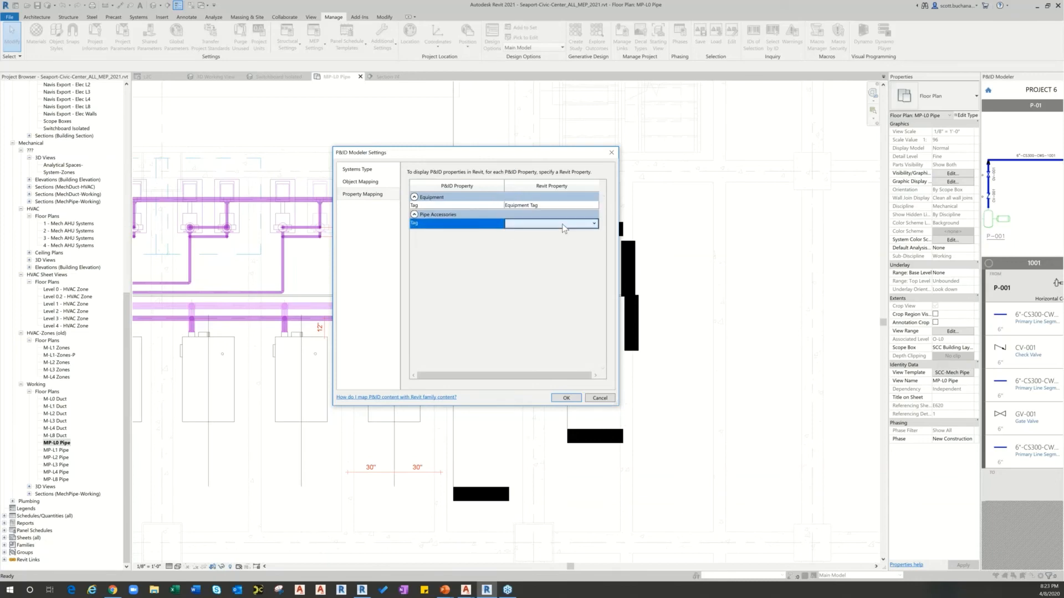
pyautogui.click(562, 224)
pyautogui.click(534, 234)
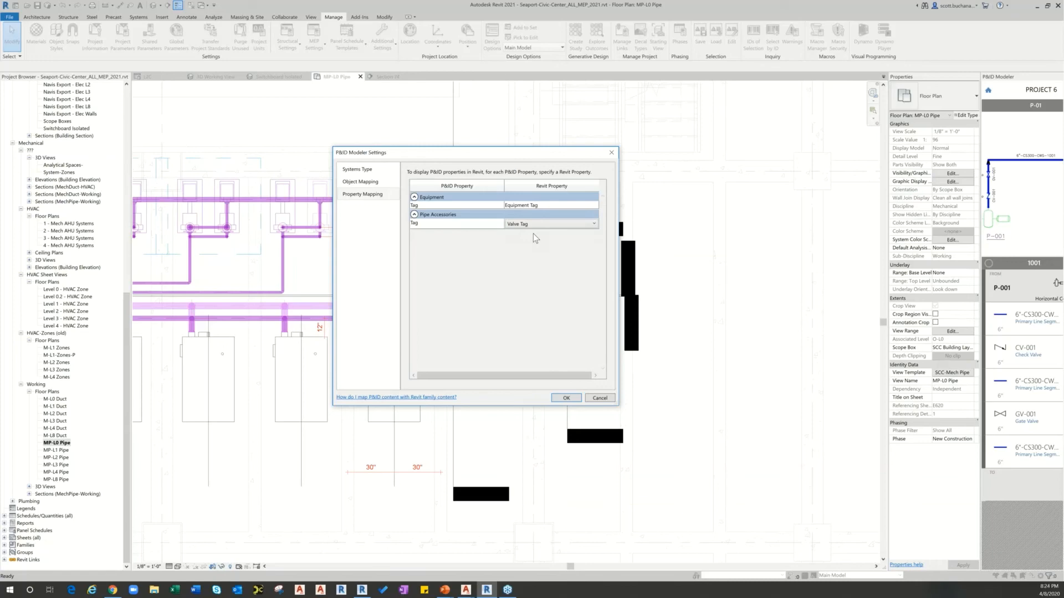
pyautogui.click(574, 398)
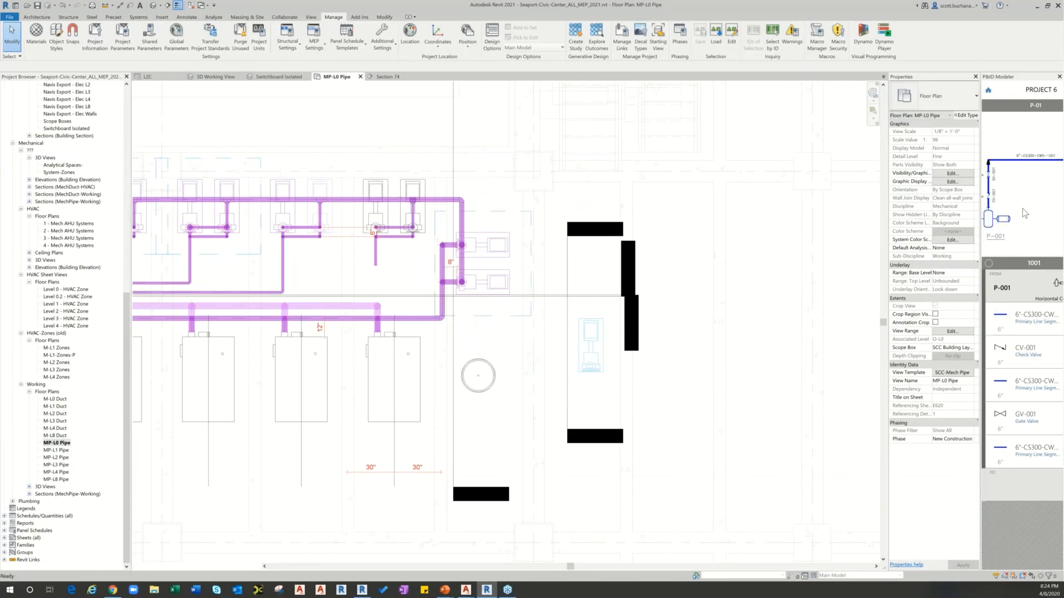
# Step: Examine pump P-001 and its pipe line on the P-01 drawing in the P&ID Modeler
pyautogui.moveTo(1022, 208); pyautogui.dragTo(1039, 255, button='middle')
pyautogui.scroll(-5, 1013, 163)
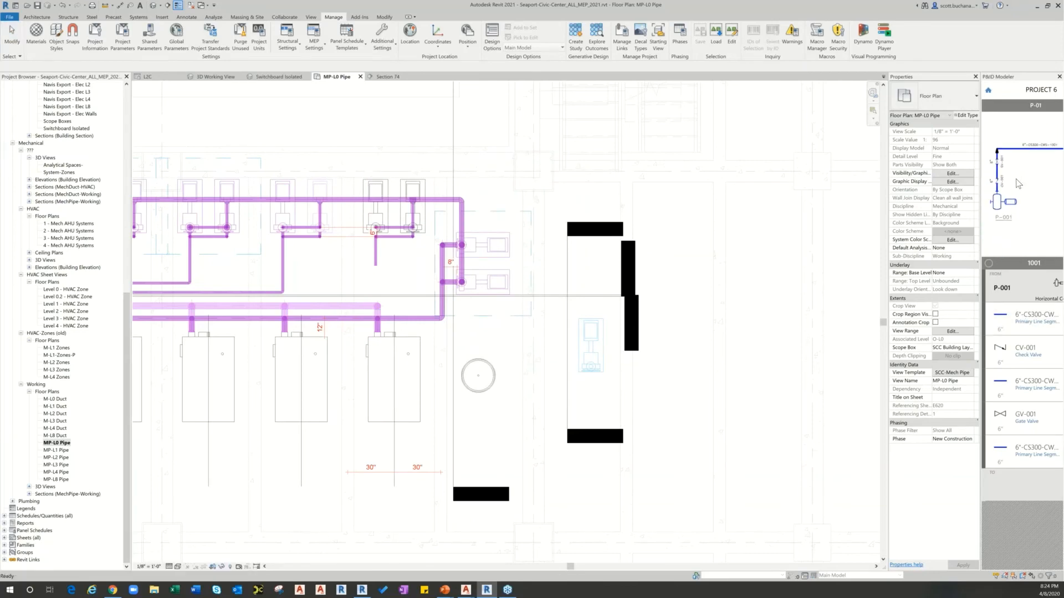
pyautogui.scroll(-5, 1020, 179)
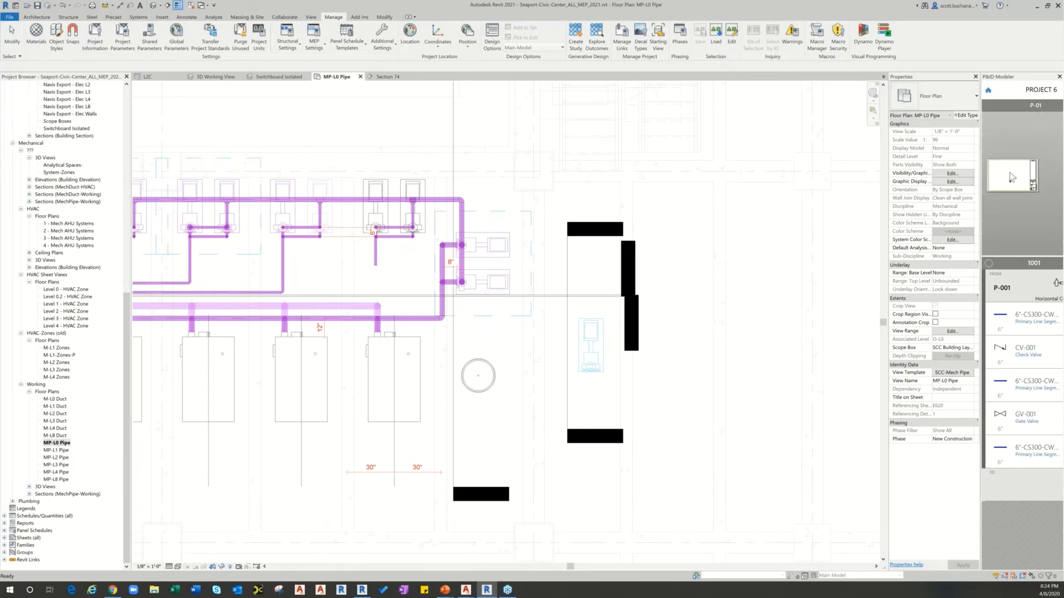
pyautogui.scroll(5, 1030, 202)
pyautogui.scroll(2, 1028, 207)
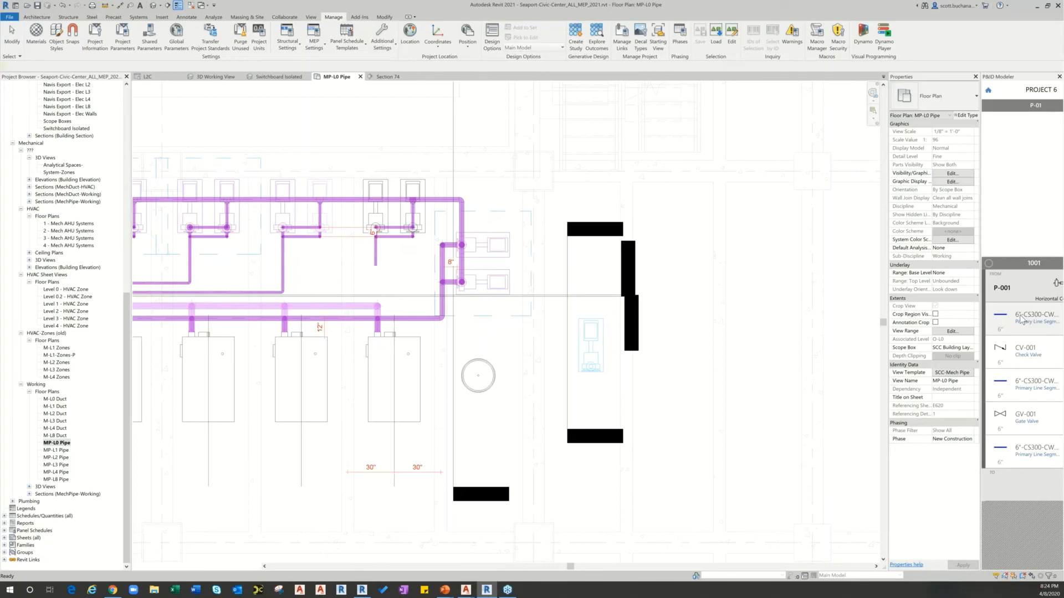
pyautogui.click(1022, 320)
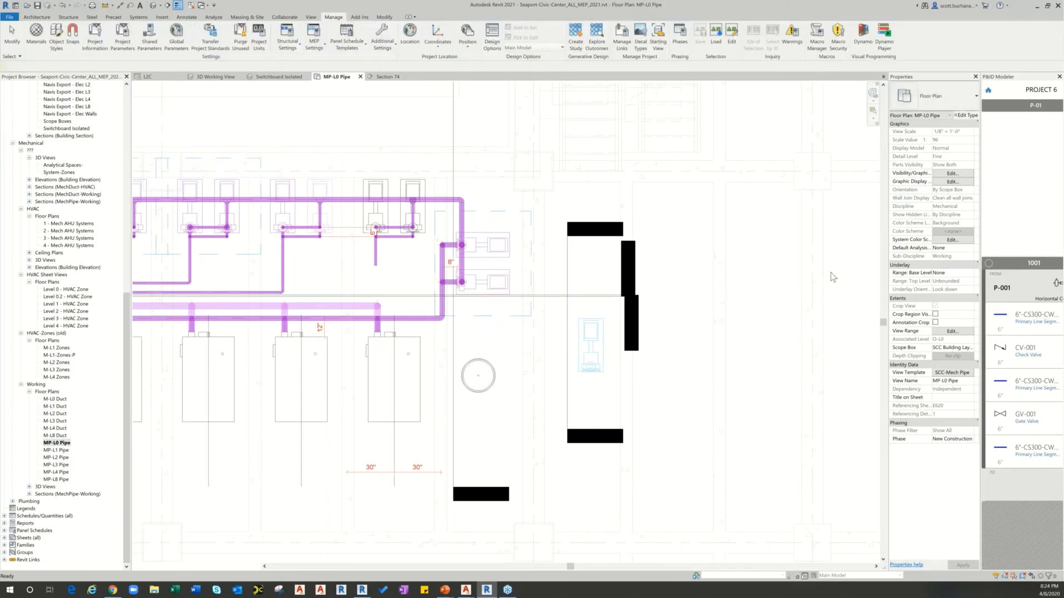
pyautogui.press('p')
pyautogui.press('i')
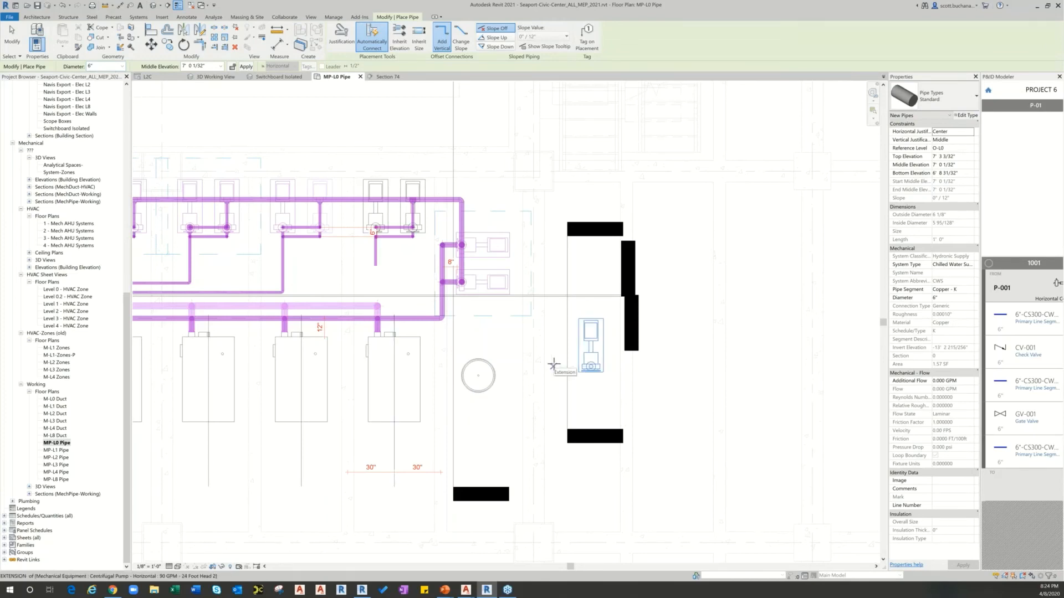
pyautogui.press('Escape')
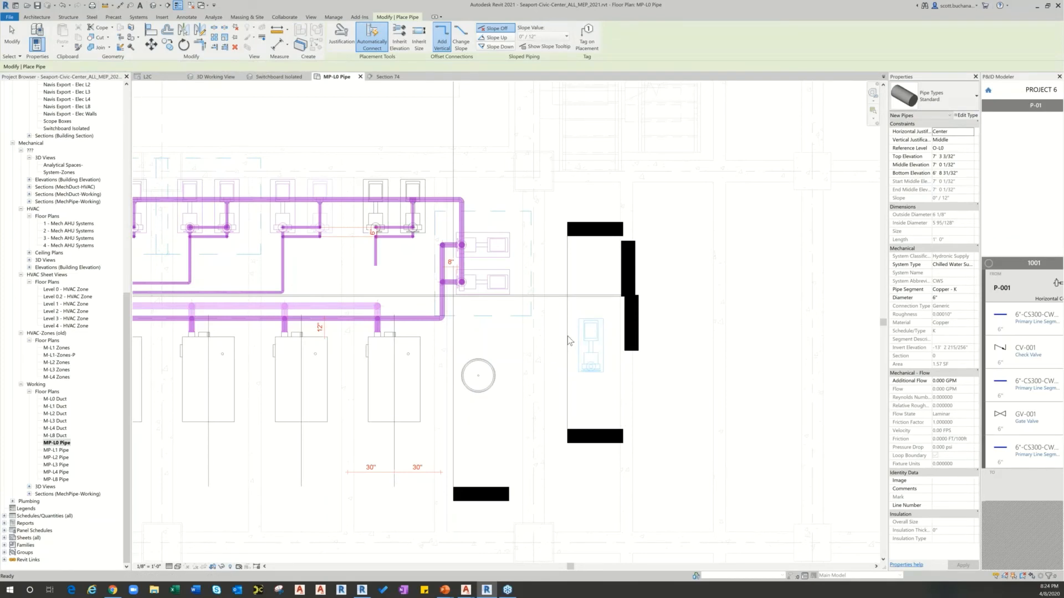
# Step: Open the section view of the section line that passes beside the new pump in the MP-L0 Pipe plan
pyautogui.click(568, 339)
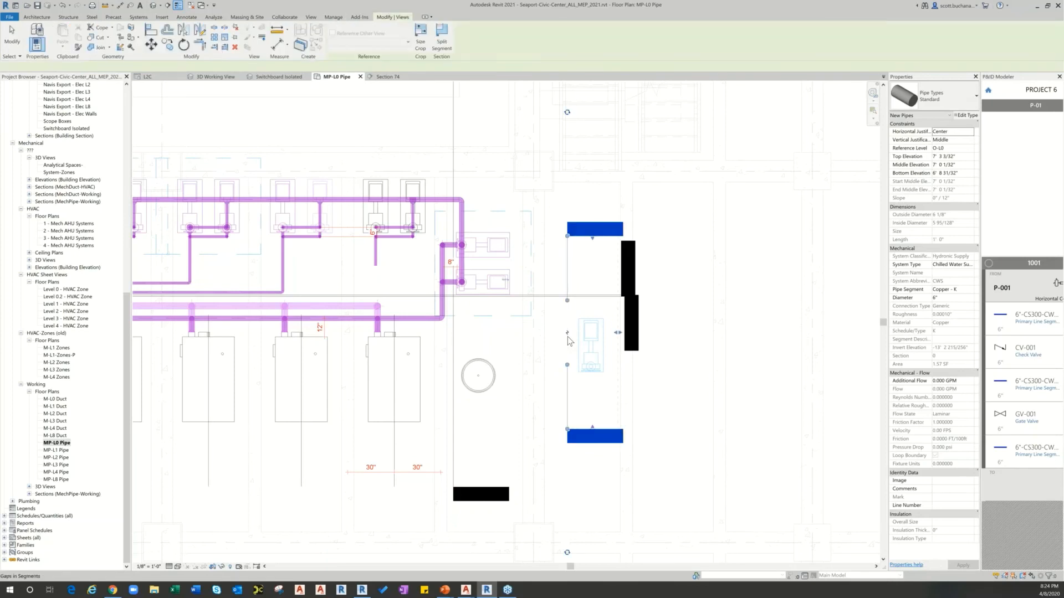
pyautogui.rightClick(567, 339)
pyautogui.click(604, 374)
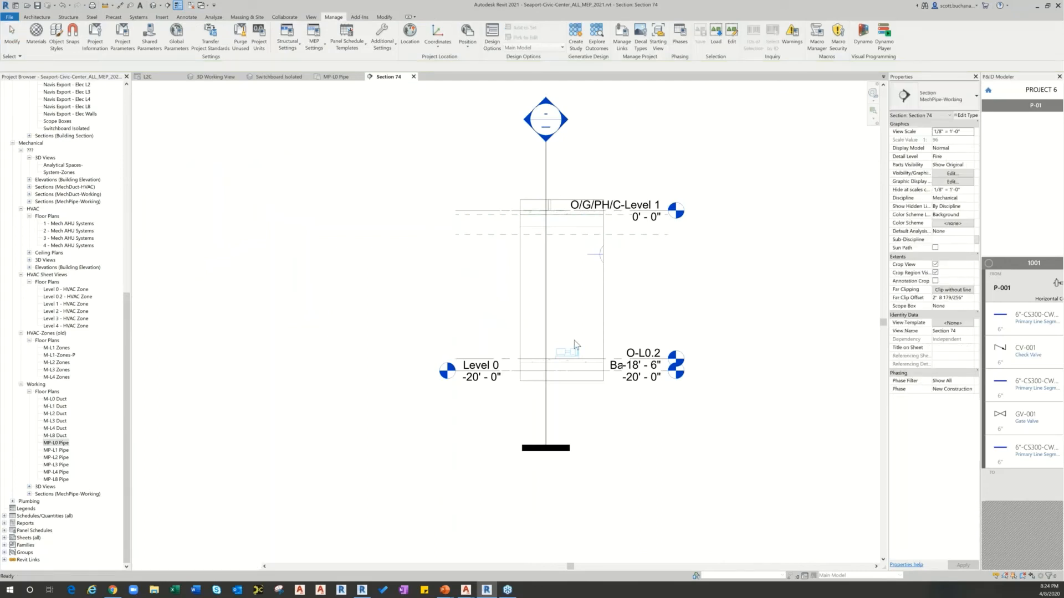
# Step: Model a 6" vertical pipe rising from the centrifugal pump's outlet in the section view
pyautogui.press('p')
pyautogui.press('i')
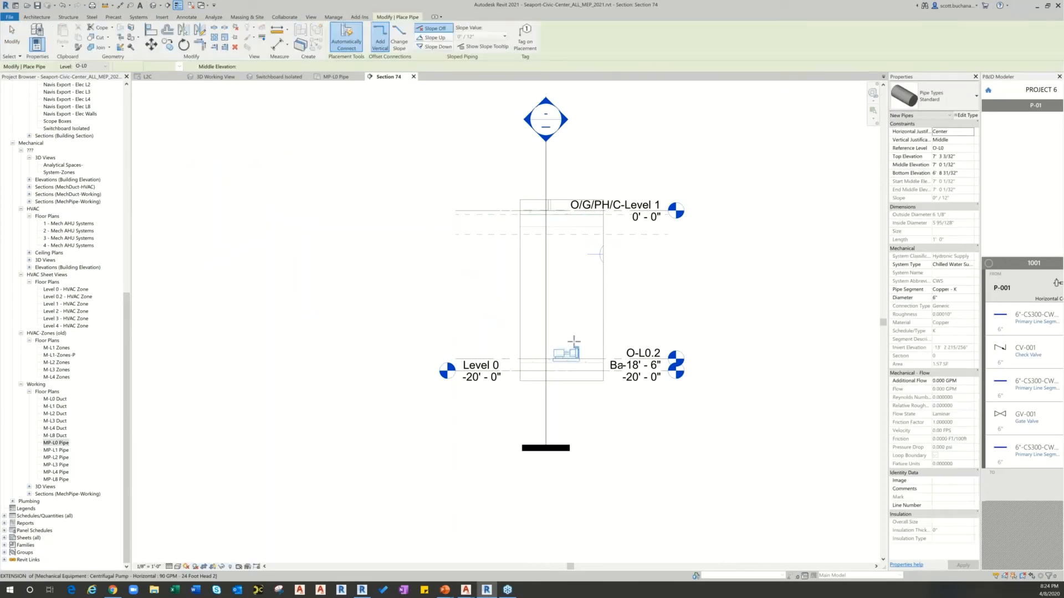
pyautogui.scroll(3, 577, 343)
pyautogui.click(579, 349)
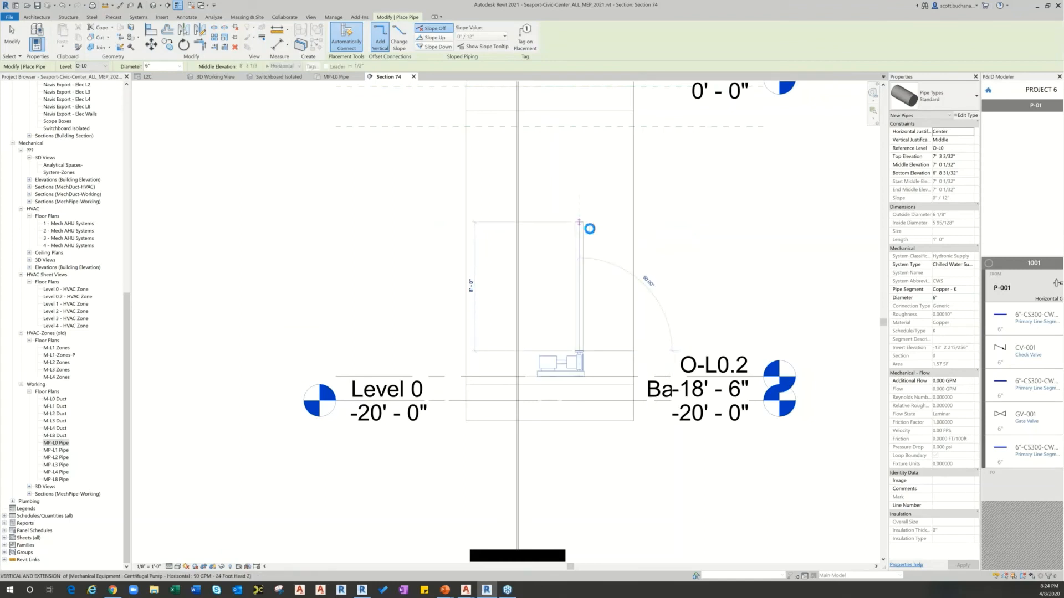
pyautogui.click(579, 222)
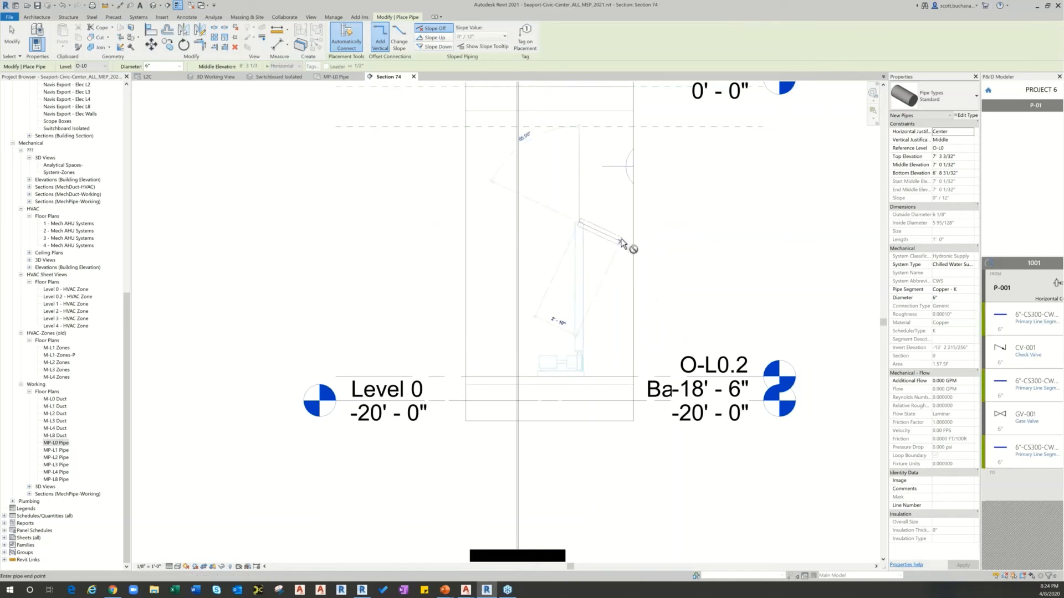
pyautogui.press('Escape')
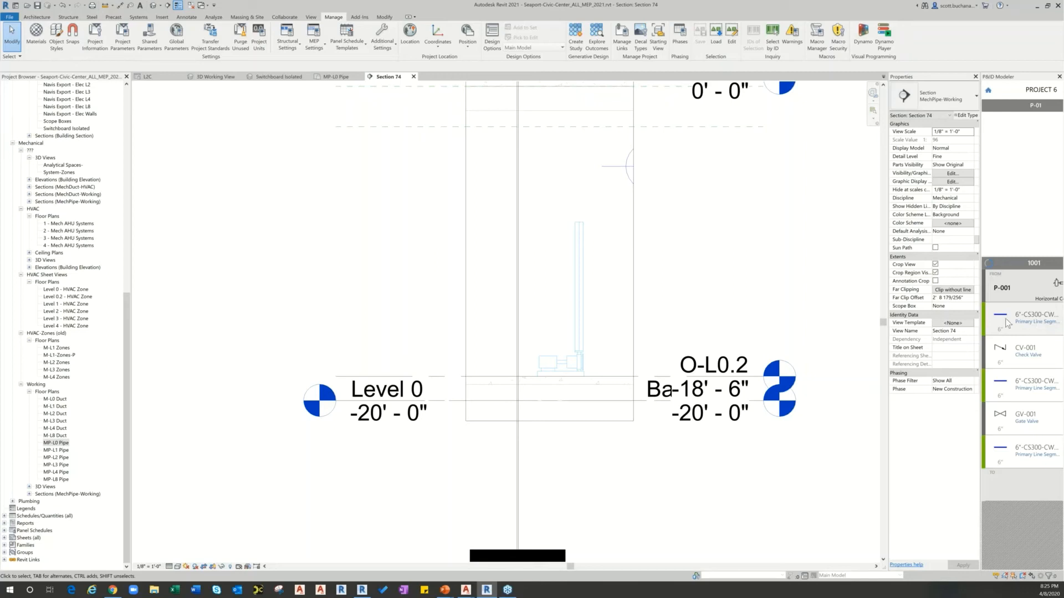
# Step: Place check valve CV-001 from the P&ID line's component list on the vertical pipe above the pump
pyautogui.click(1016, 354)
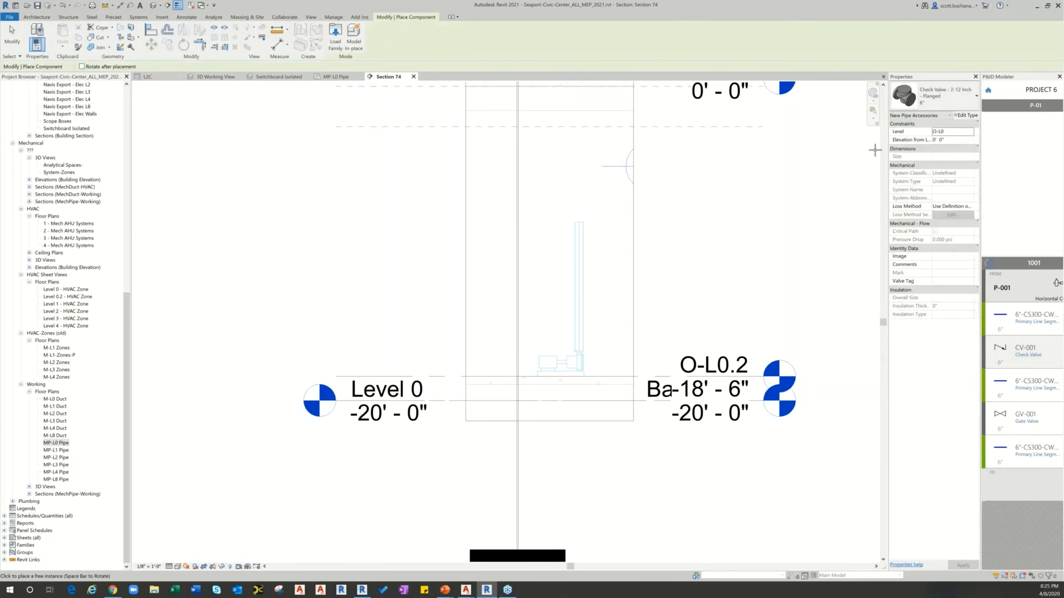
pyautogui.click(579, 312)
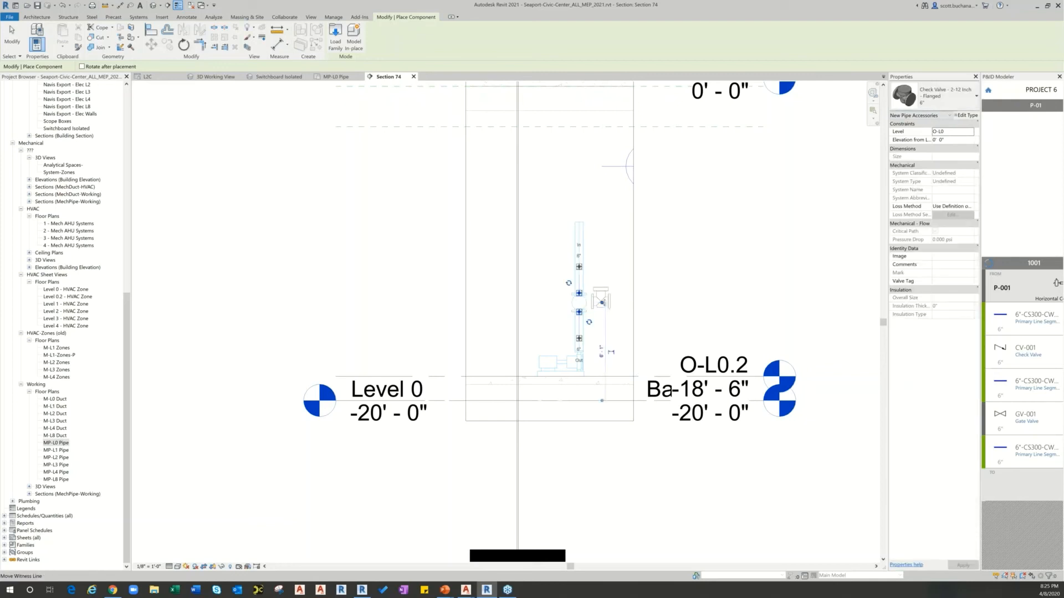
pyautogui.press('Escape')
pyautogui.press('Escape')
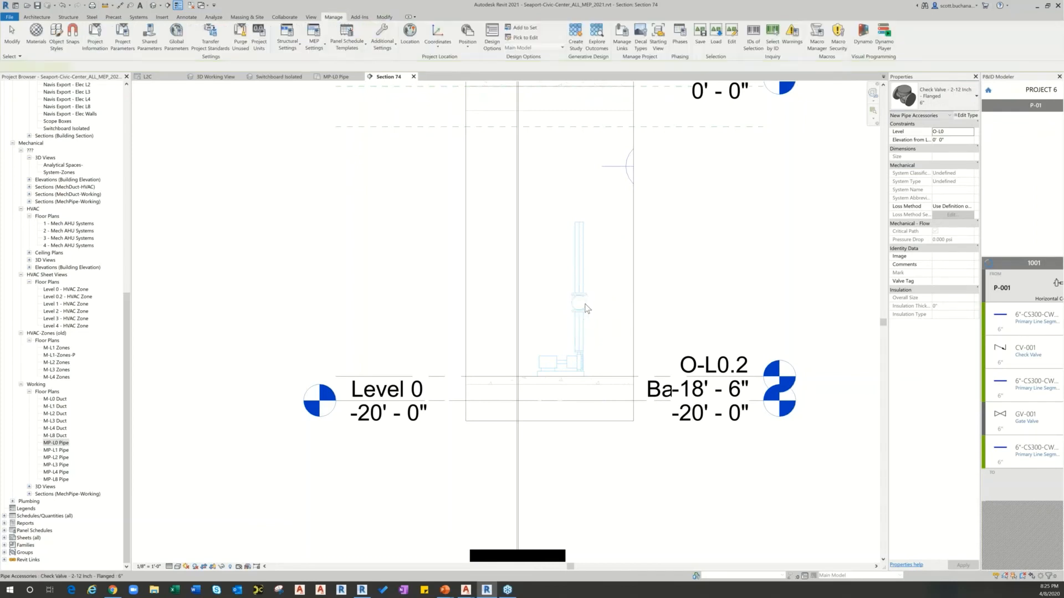
# Step: Select the placed check valve and examine its Valve Tag and its location in the MP-L0 Pipe floor plan
pyautogui.click(587, 308)
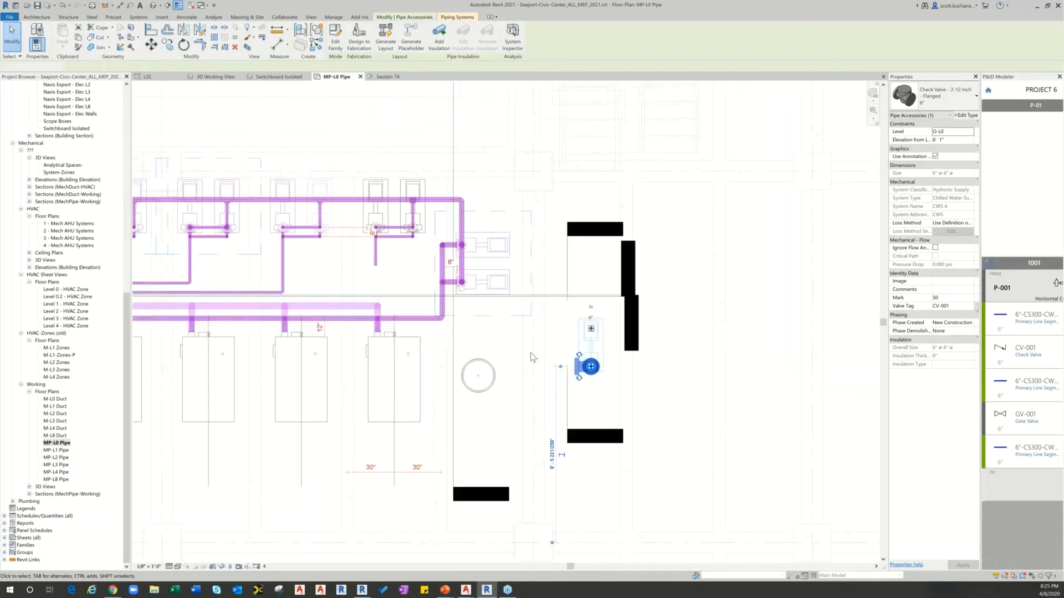
pyautogui.scroll(2, 605, 406)
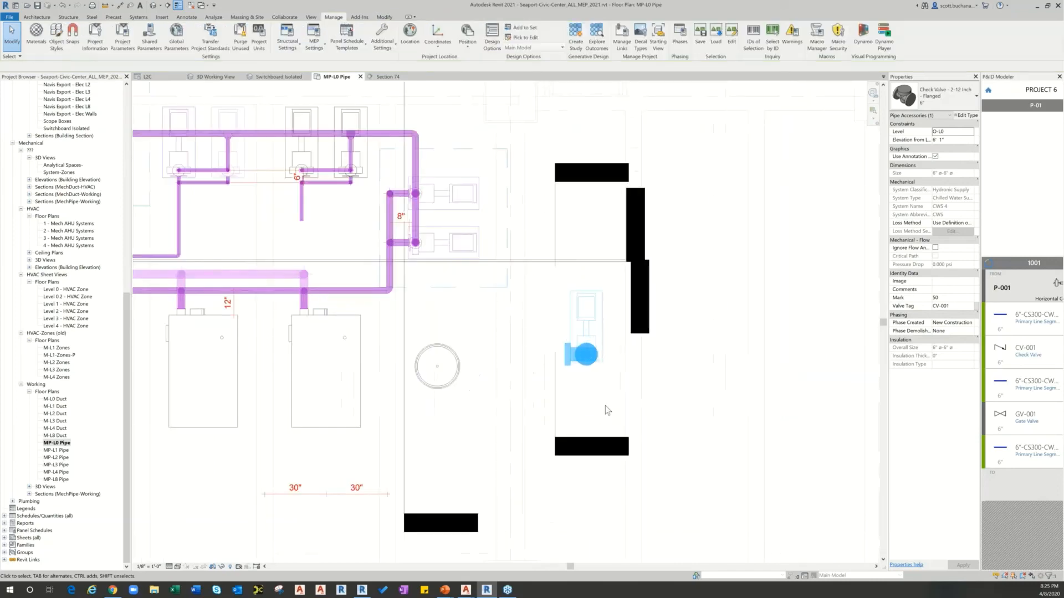
pyautogui.click(619, 405)
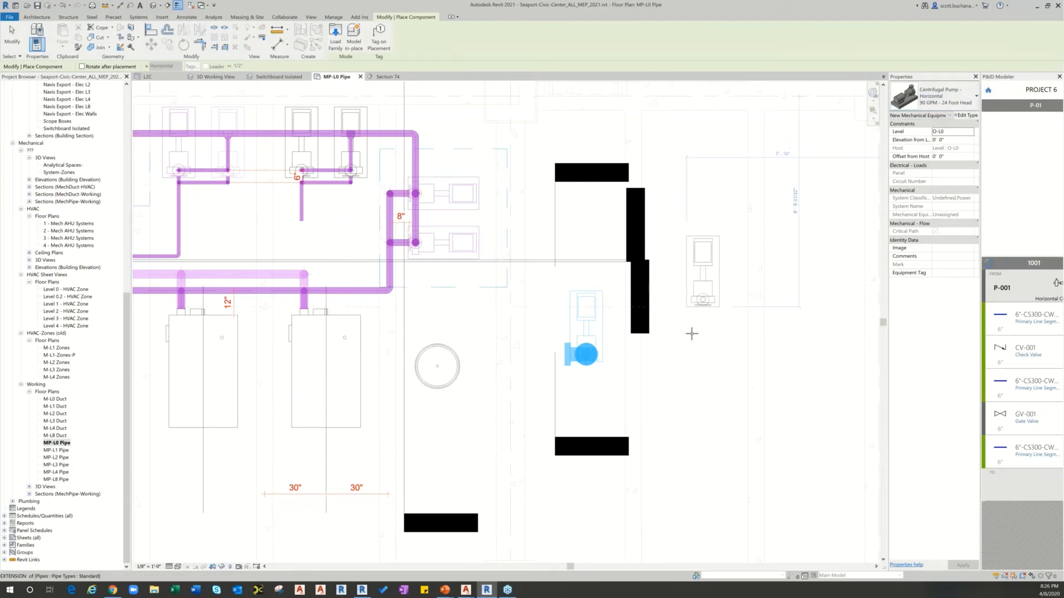
pyautogui.press('Escape')
pyautogui.press('Escape')
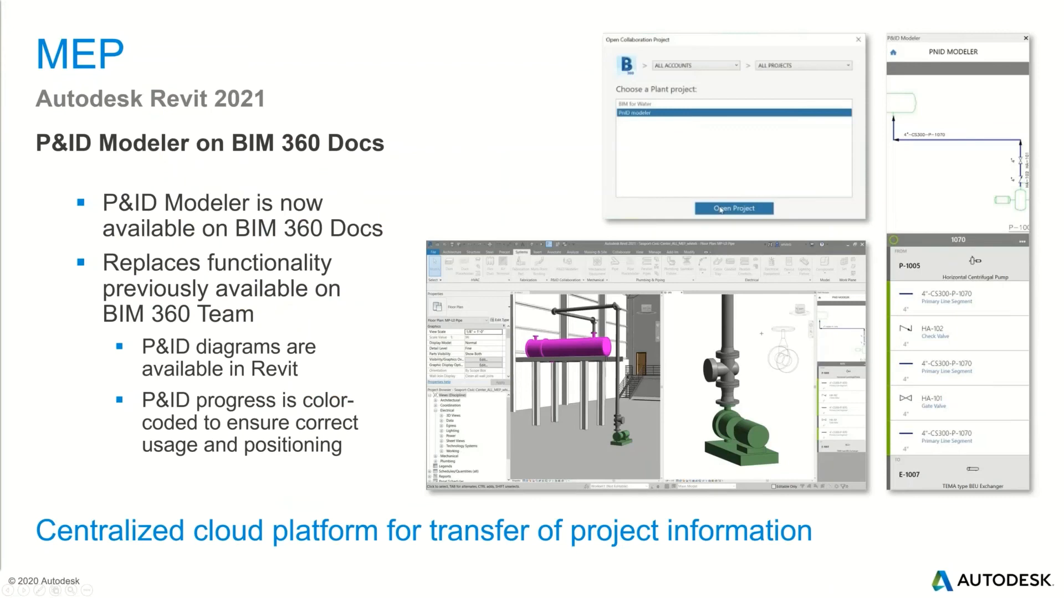
pyautogui.press('Right')
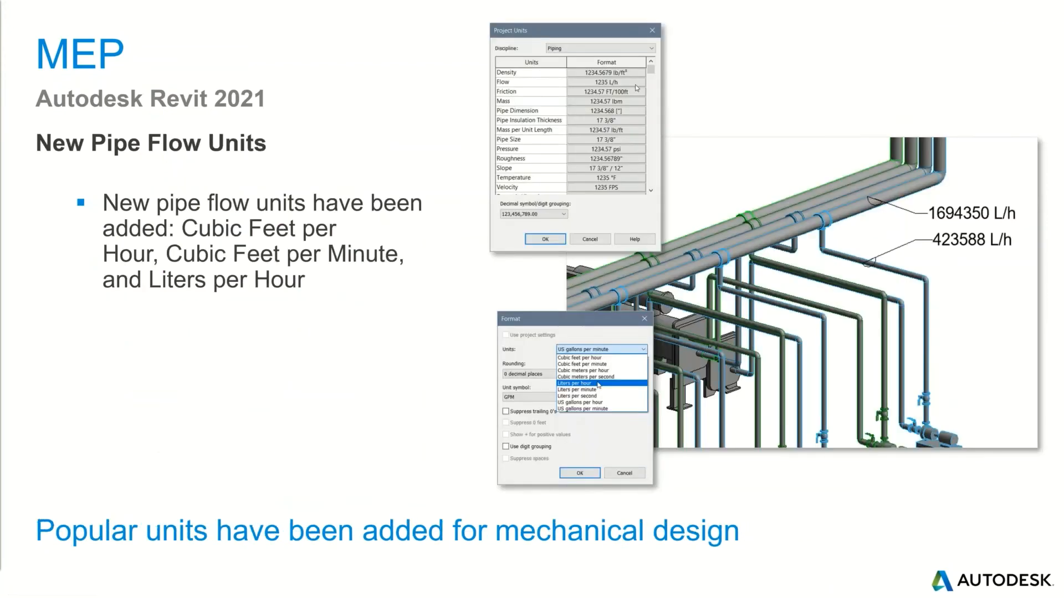